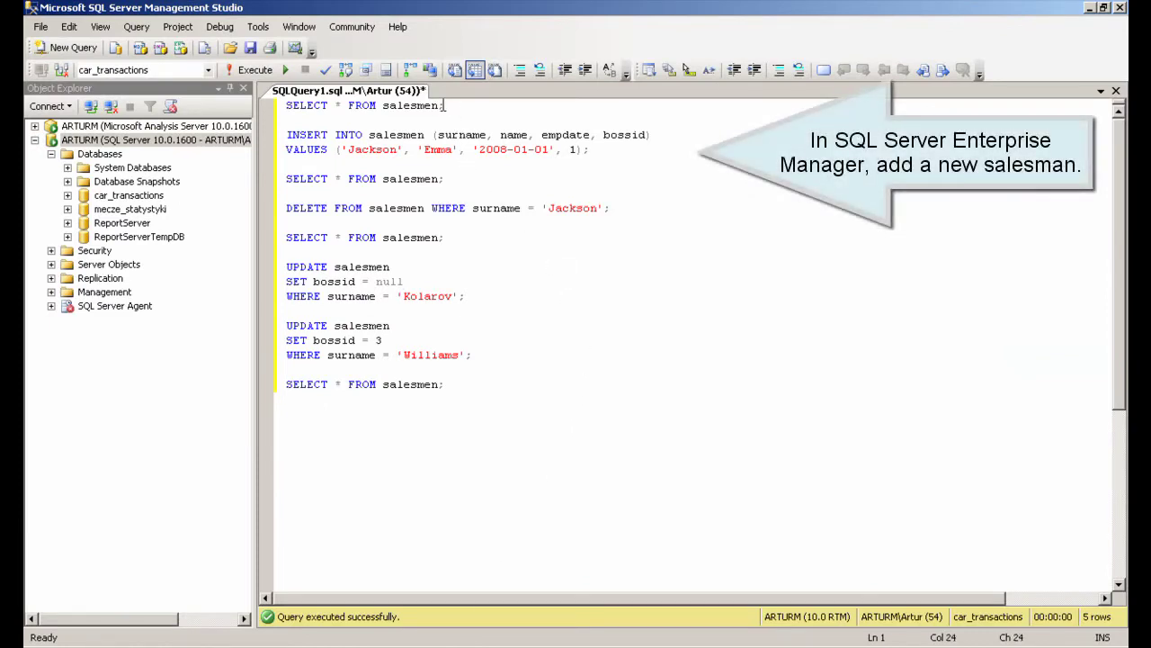
# - Insert the new salesman with empdate 2008-01-01 and bossid 1 using the prepared statement, querying the salesmen table before and after
pyautogui.moveTo(450, 106); pyautogui.dragTo(284, 106)
pyautogui.click(233, 72)
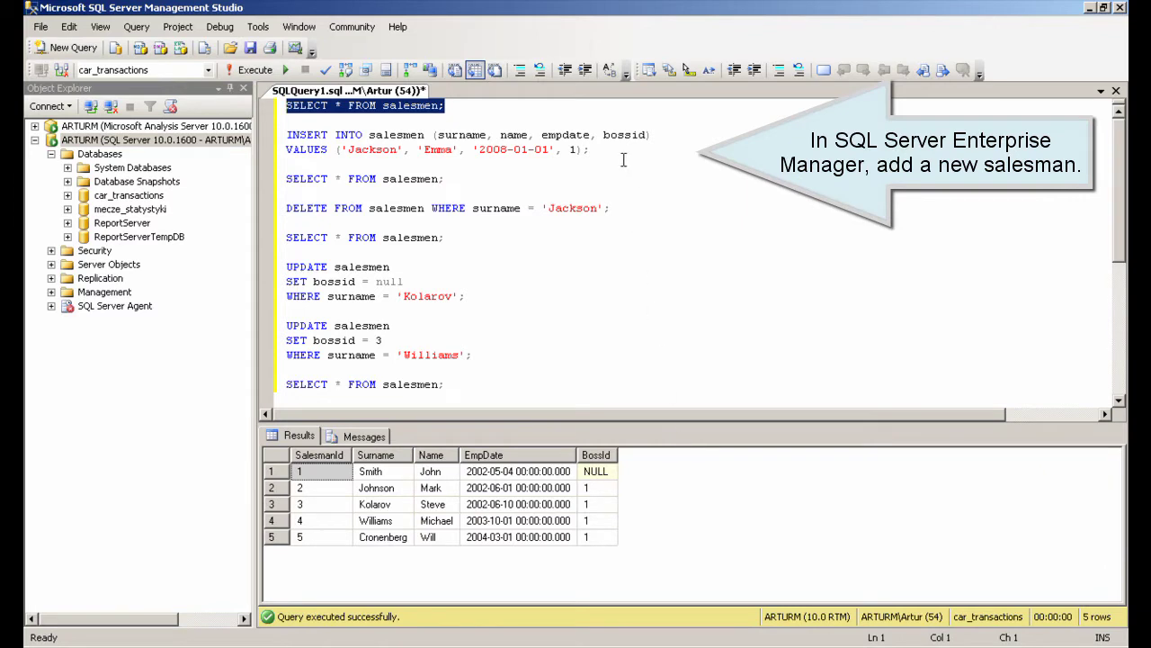
pyautogui.moveTo(606, 150); pyautogui.dragTo(281, 141)
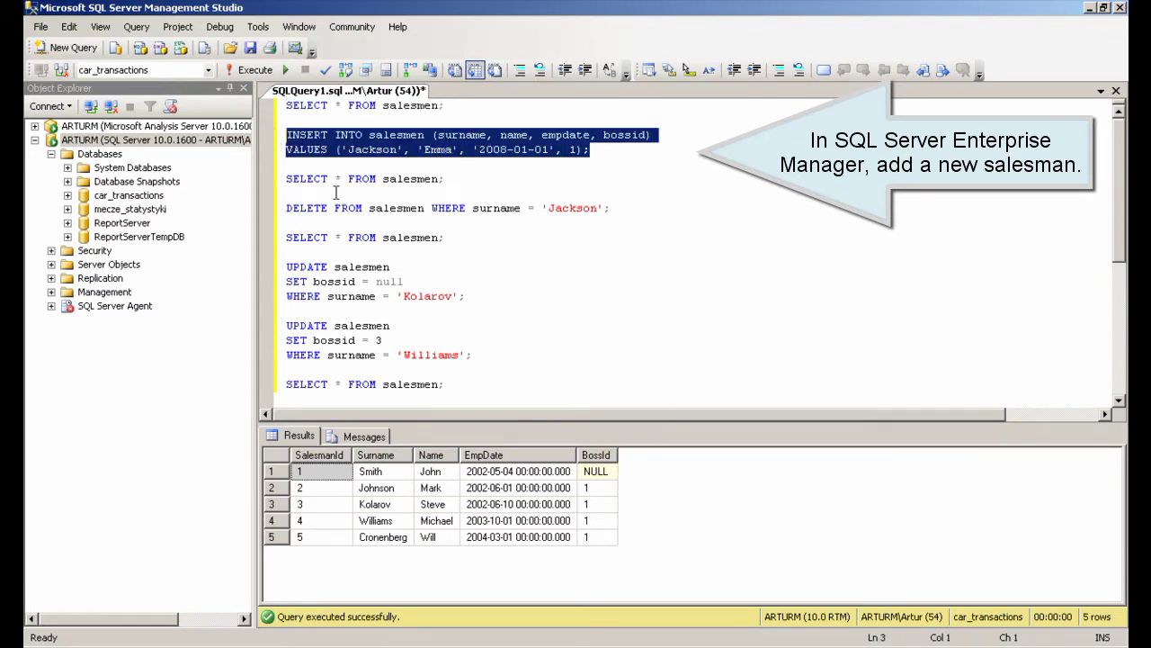
pyautogui.click(251, 74)
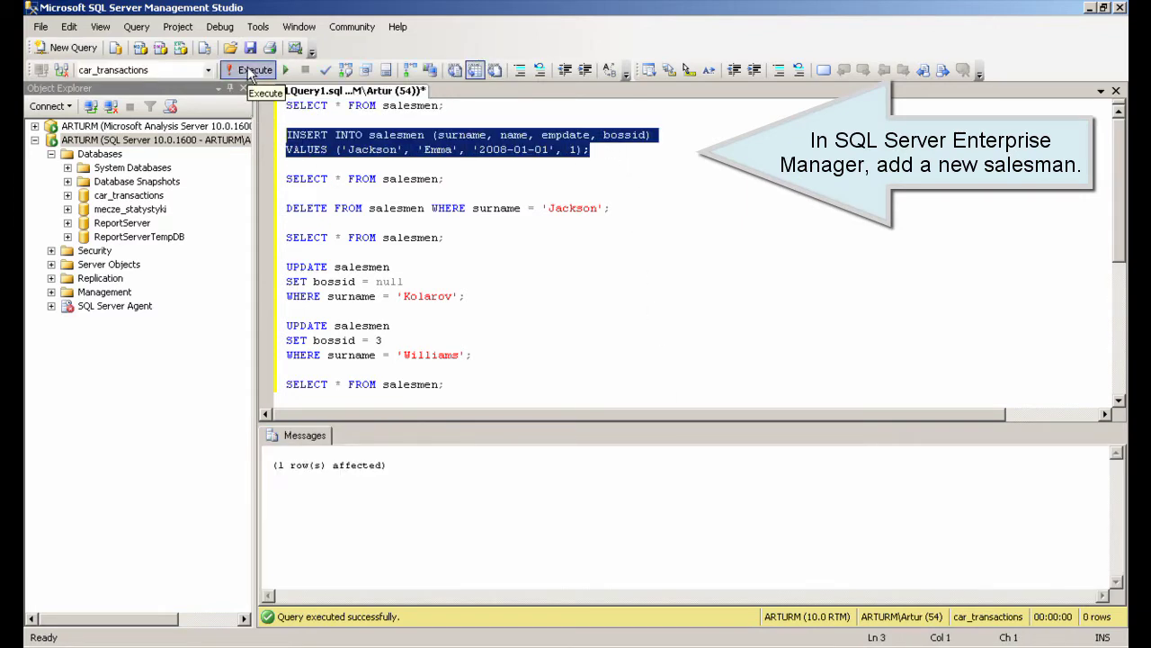
pyautogui.moveTo(461, 184); pyautogui.dragTo(270, 179)
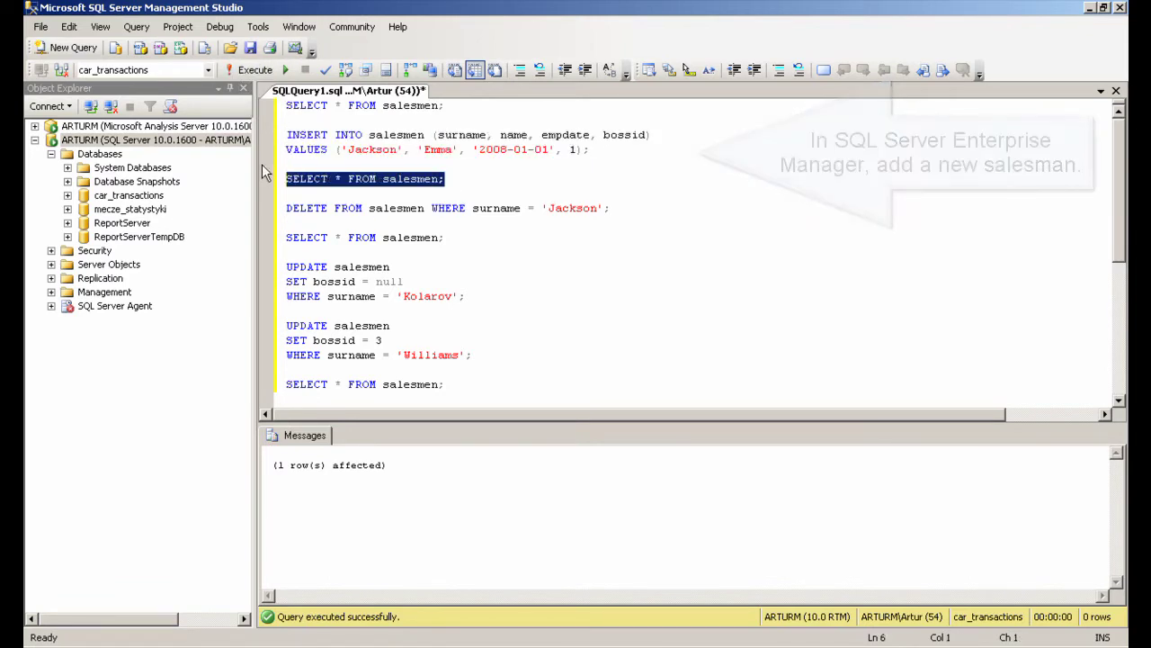
pyautogui.click(249, 70)
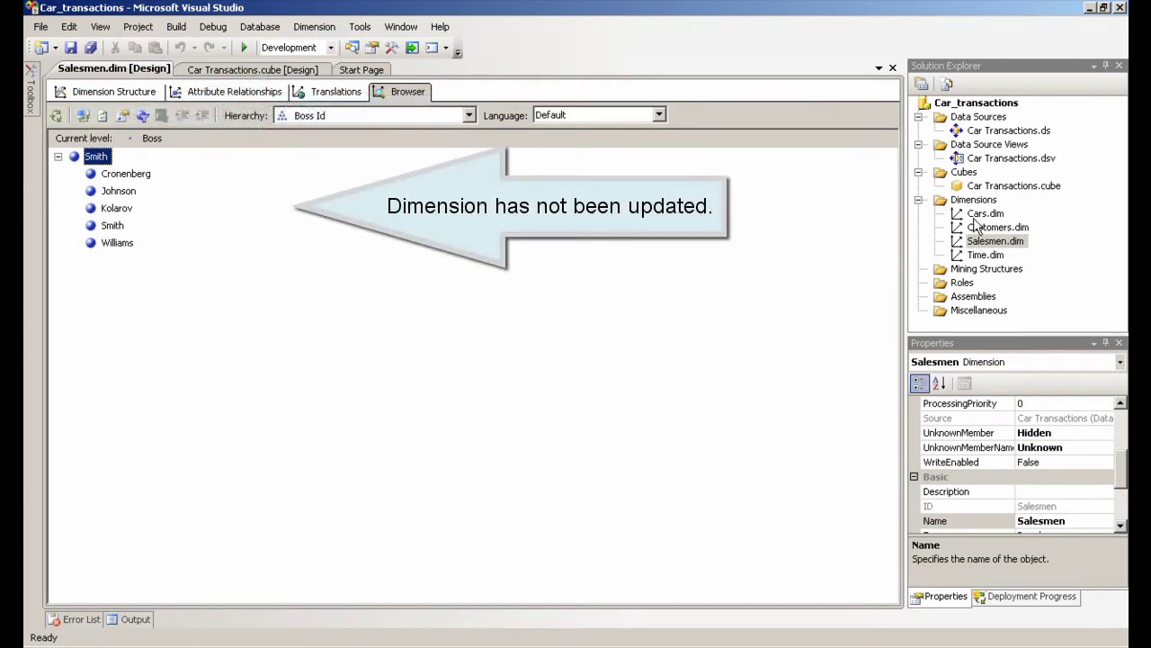
# - Process the Salesmen dimension with the Process Update option and reconnect the dimension browser
pyautogui.rightClick(986, 245)
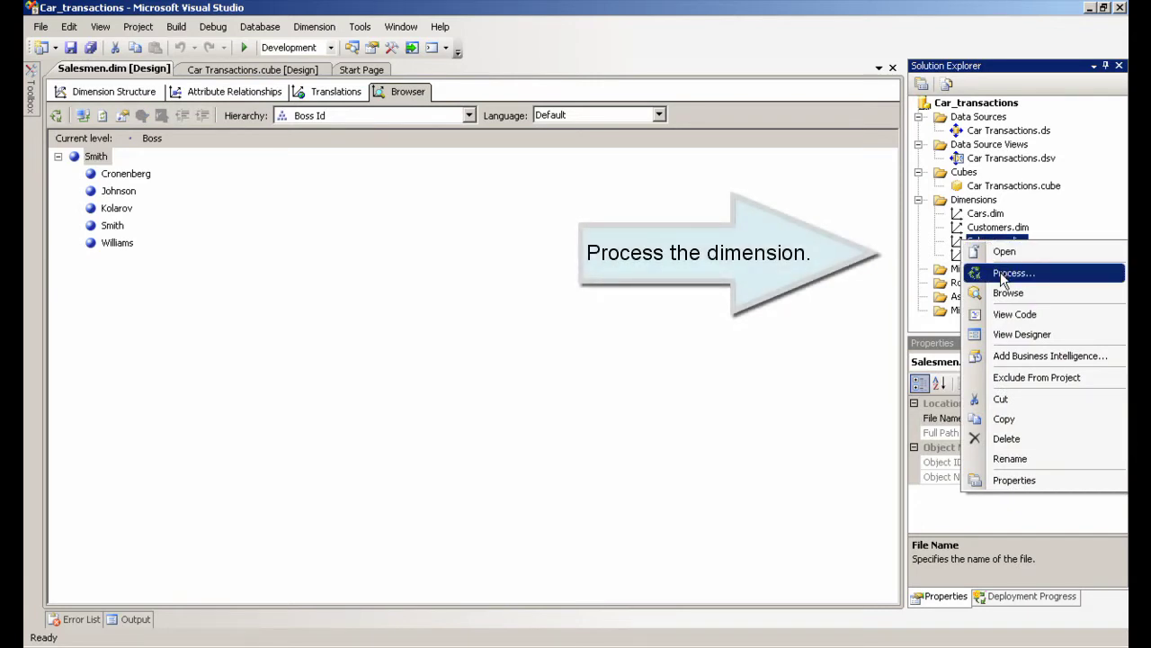
pyautogui.click(1002, 275)
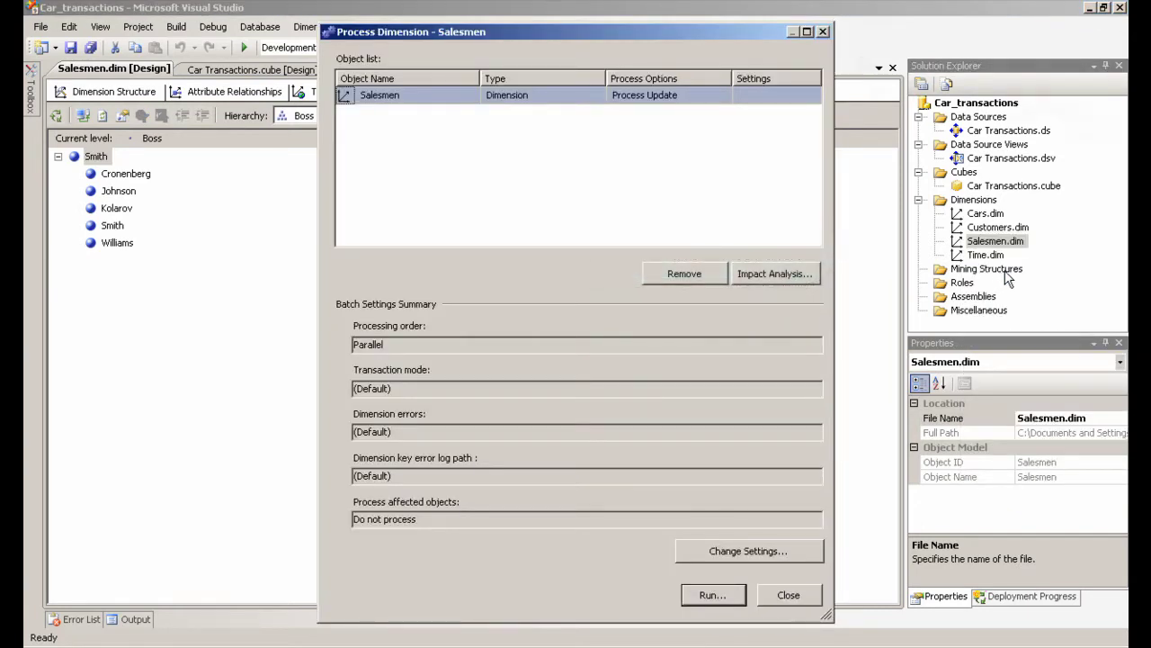
pyautogui.click(722, 96)
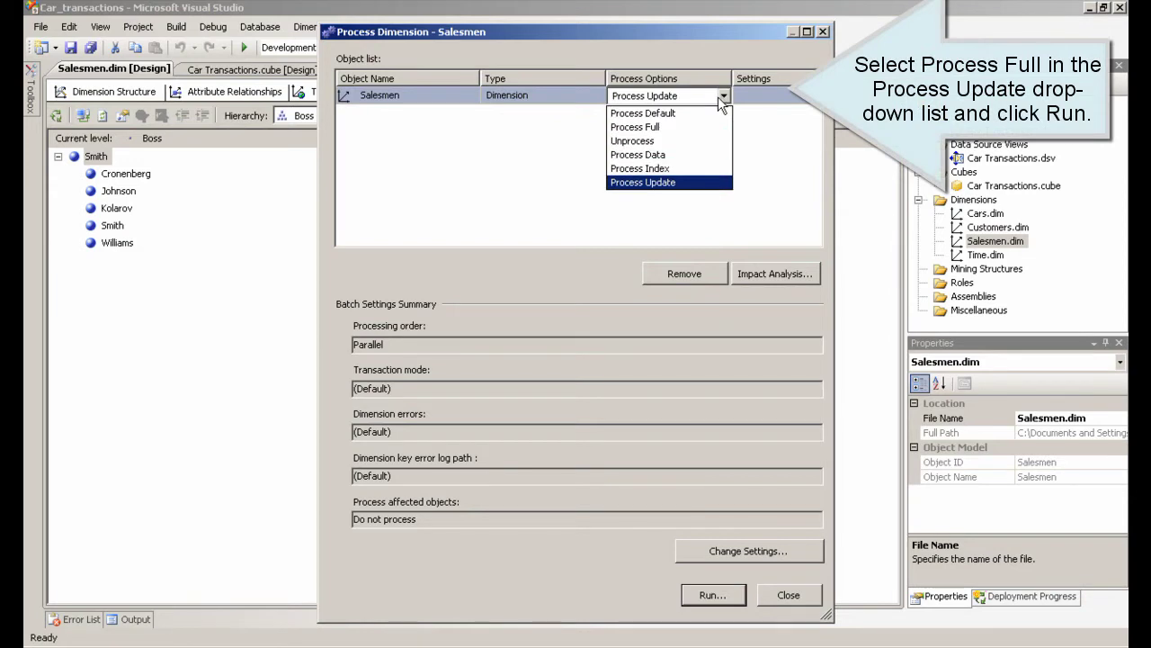
pyautogui.click(721, 99)
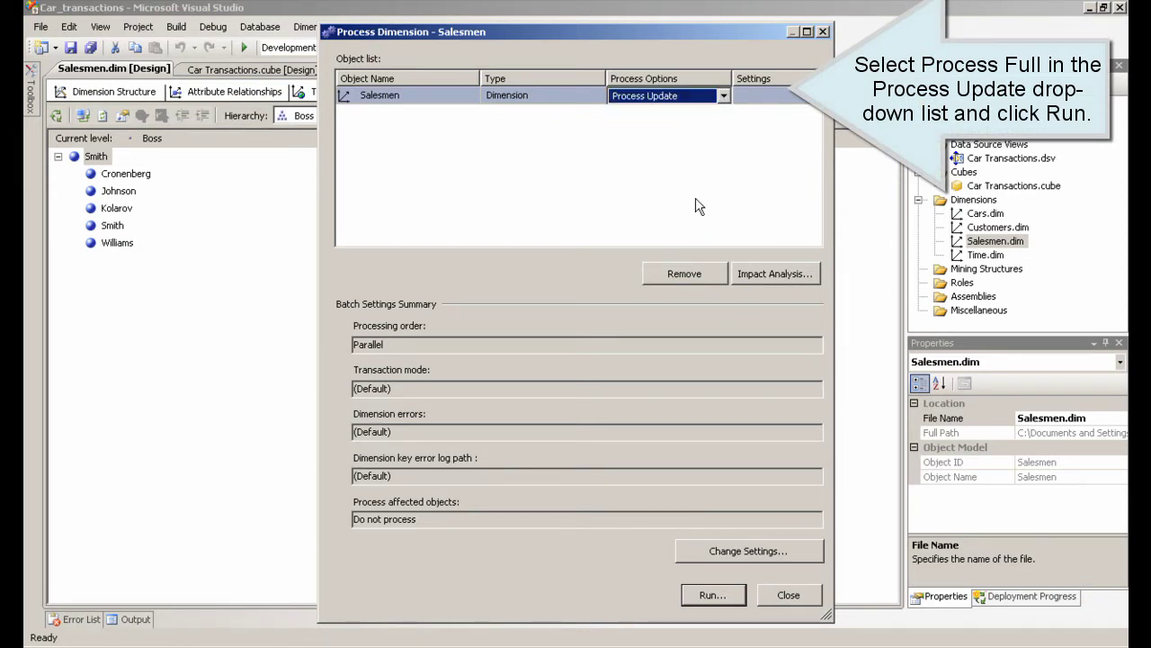
pyautogui.click(711, 596)
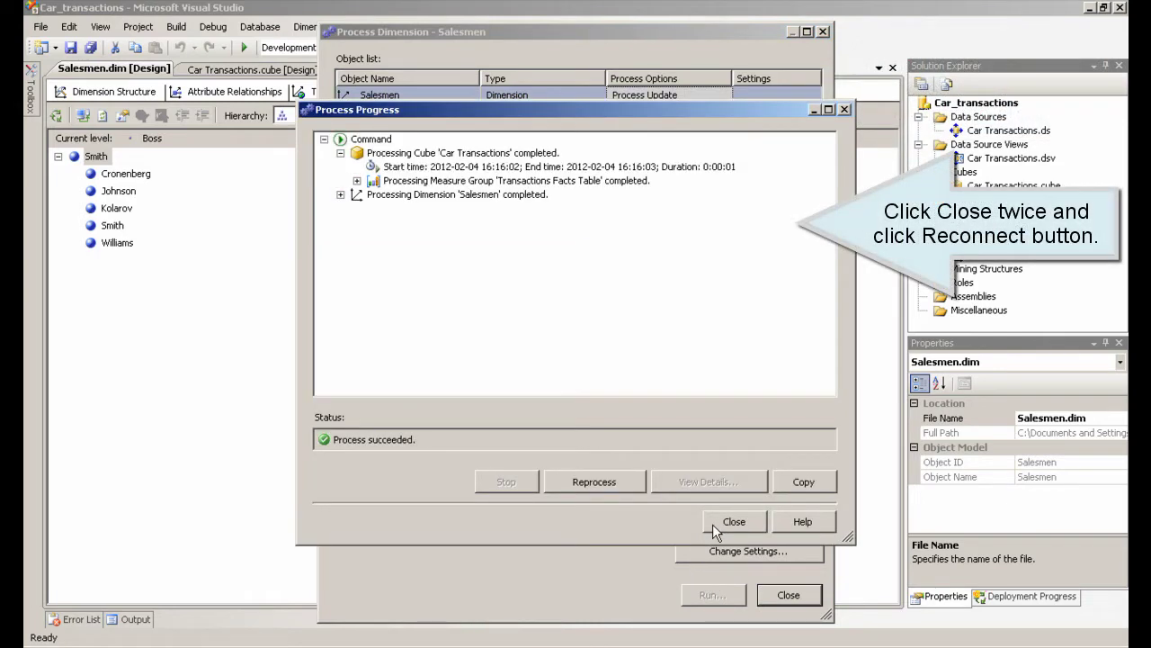
pyautogui.click(713, 524)
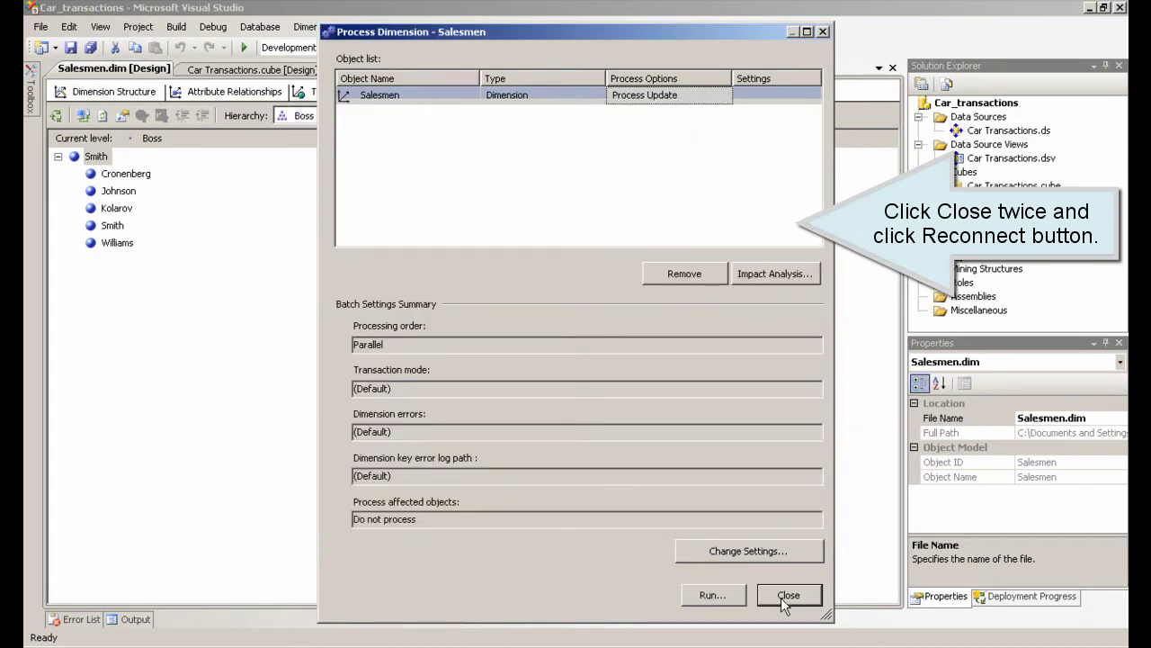
pyautogui.click(788, 595)
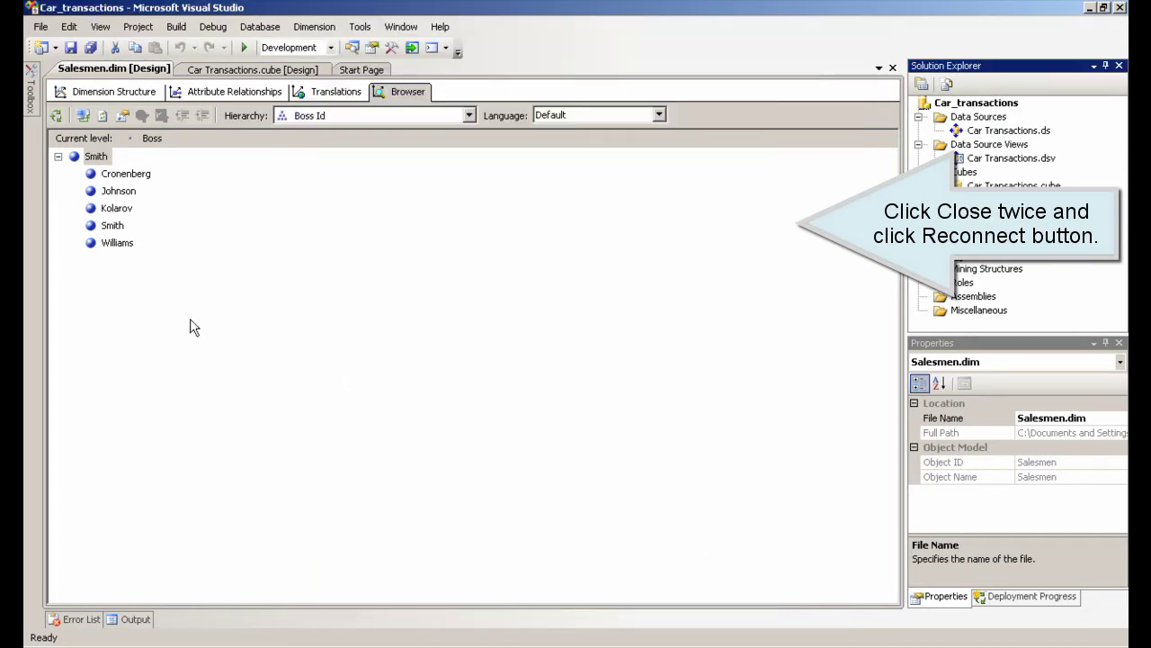
pyautogui.click(82, 118)
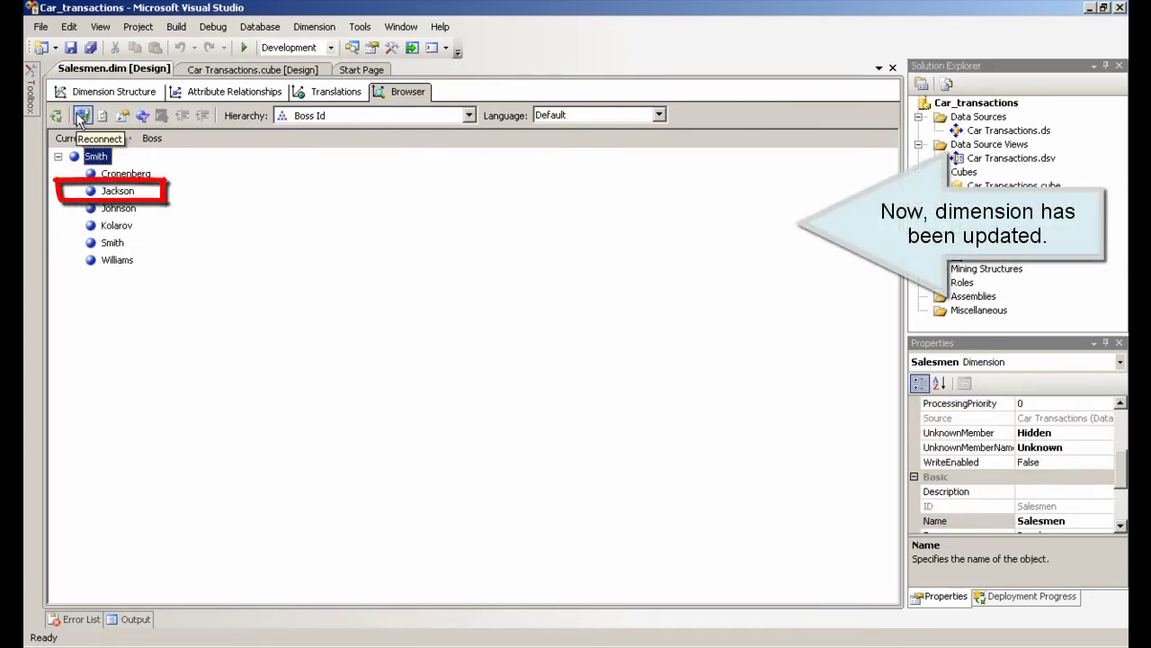
# - Examine the Boss Id members of the Salesmen dimension down to salesman level in the Car Transactions cube browser, and return to the Salesmen dimension
pyautogui.click(214, 72)
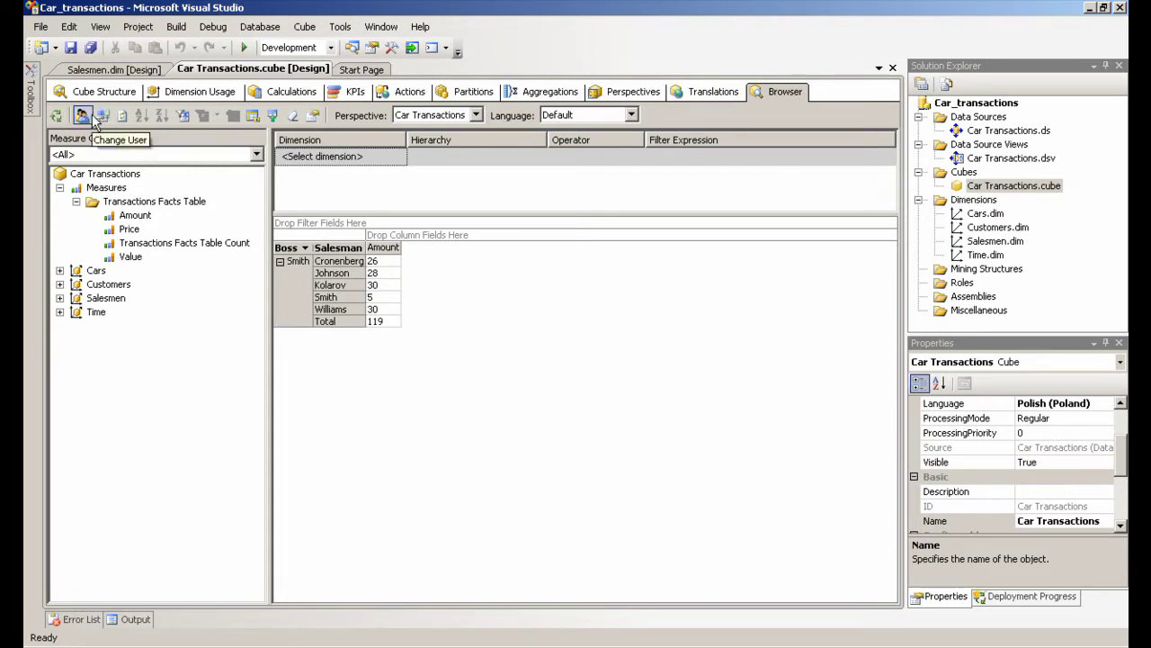
pyautogui.click(59, 298)
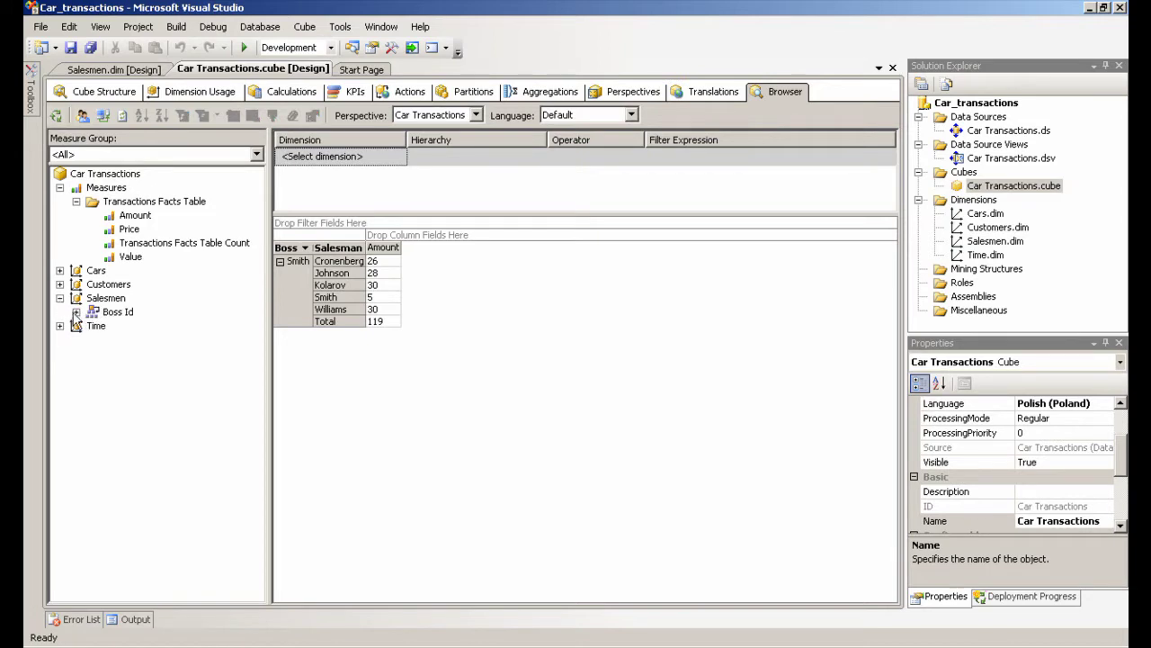
pyautogui.click(75, 311)
pyautogui.click(91, 326)
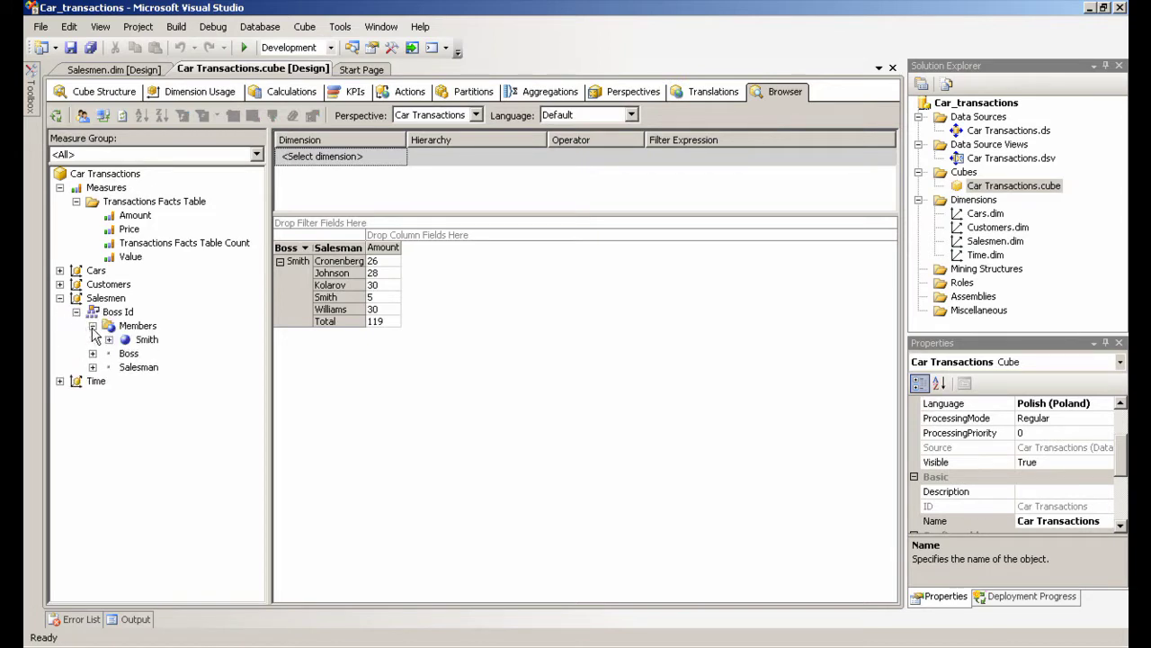
pyautogui.click(108, 340)
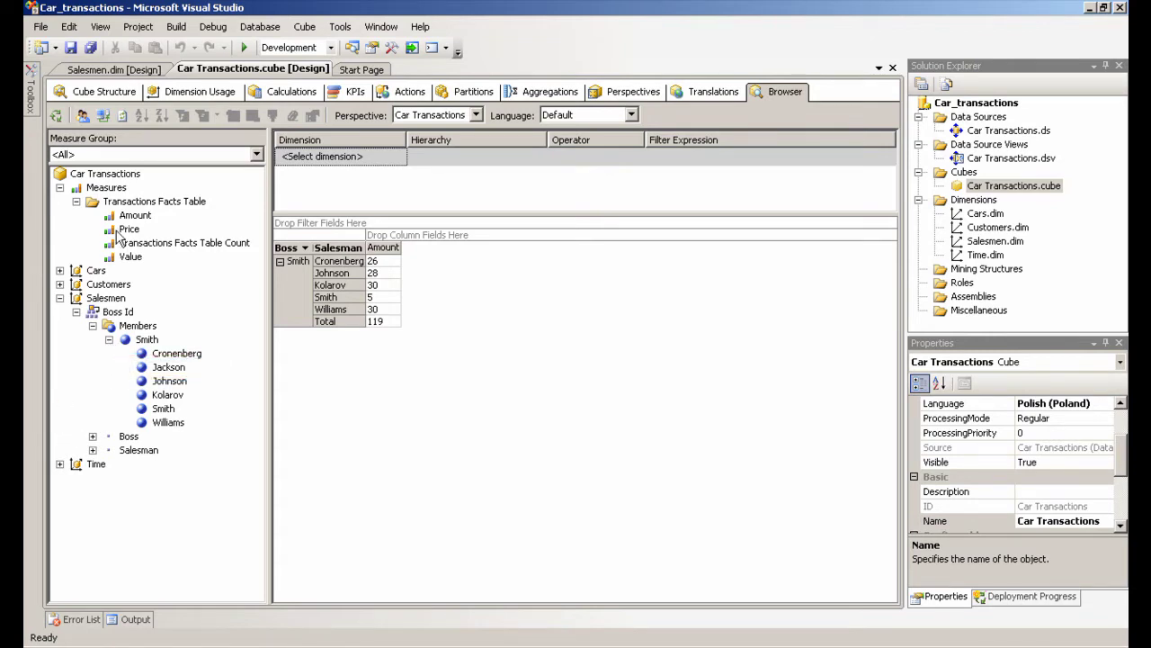
pyautogui.click(113, 69)
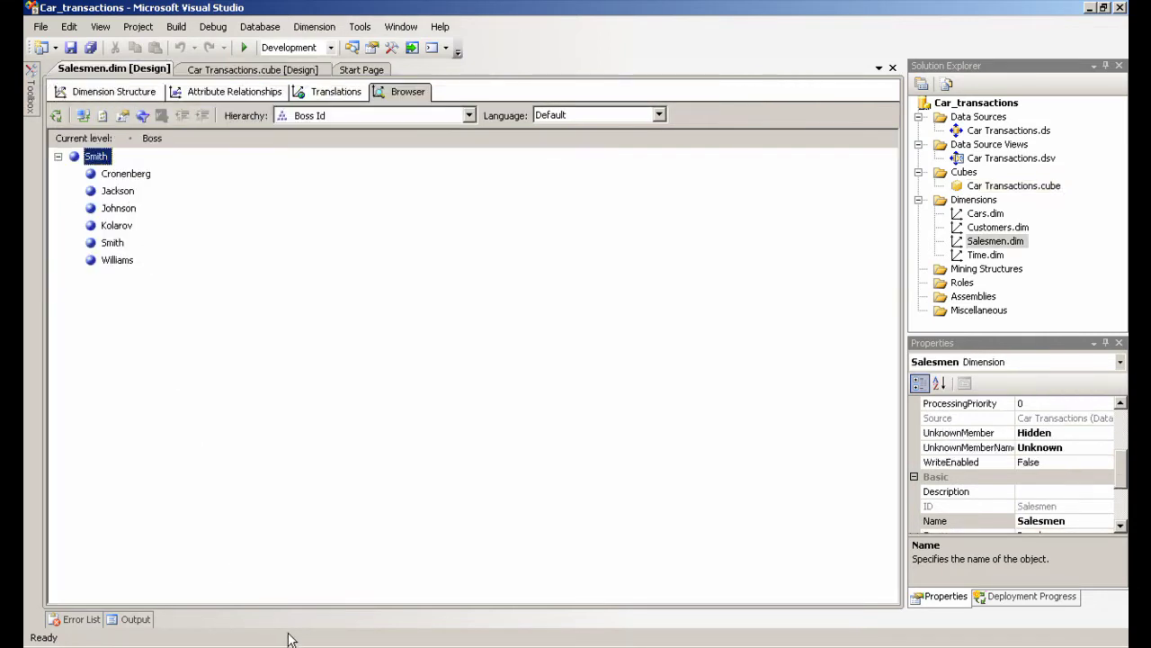
# - Switch to SQL Server Management Studio, run the prepared DELETE statement for the added salesman, and query the salesmen table
pyautogui.click(531, 641)
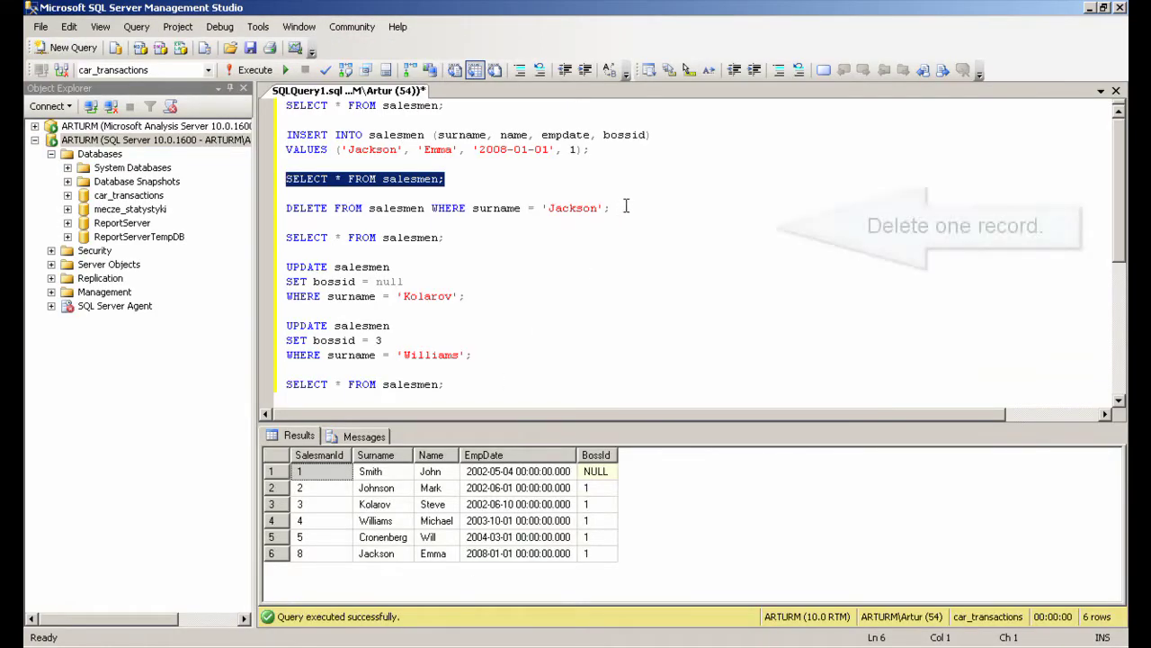
pyautogui.moveTo(613, 209); pyautogui.dragTo(253, 203)
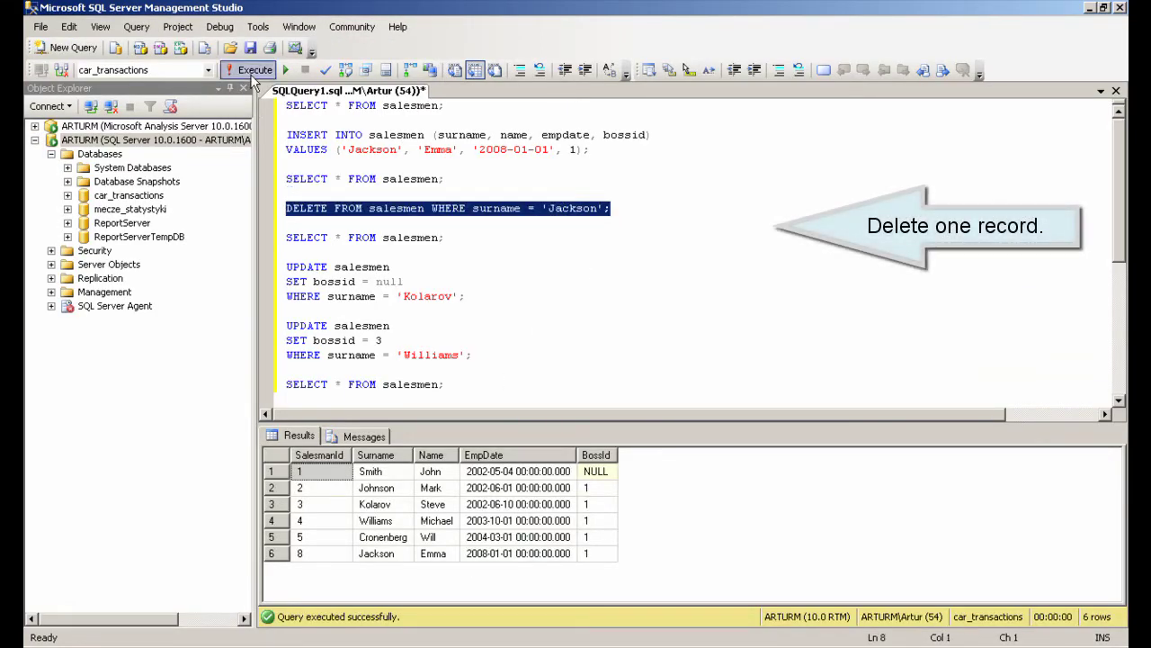
pyautogui.click(250, 71)
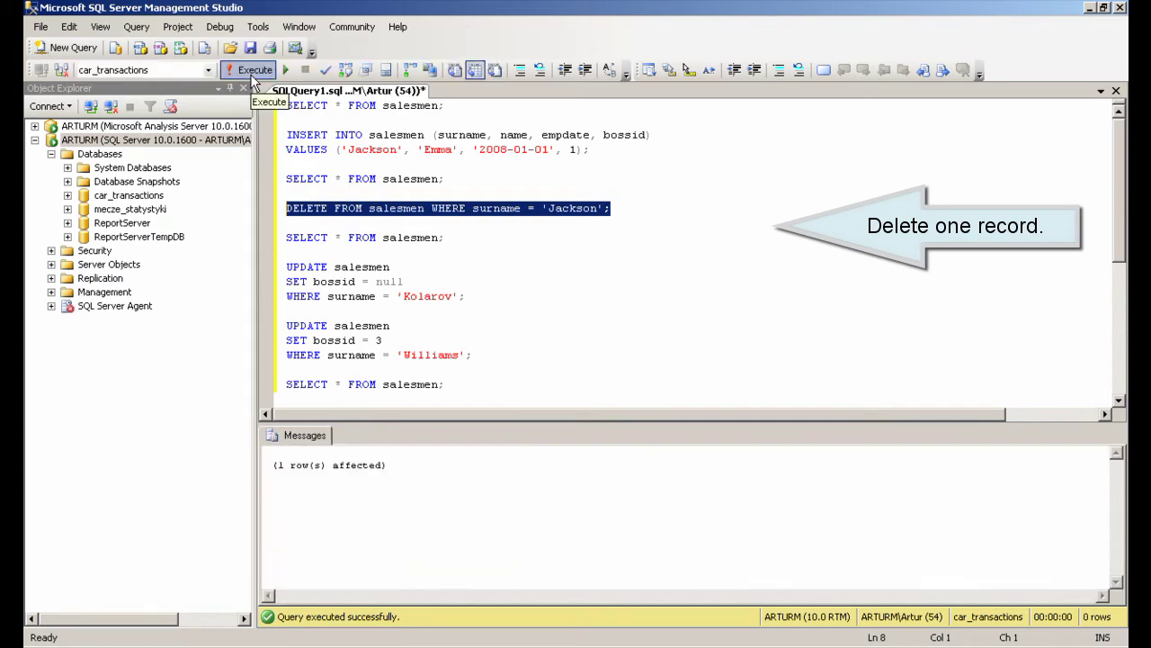
pyautogui.moveTo(445, 238); pyautogui.dragTo(285, 238)
pyautogui.click(251, 70)
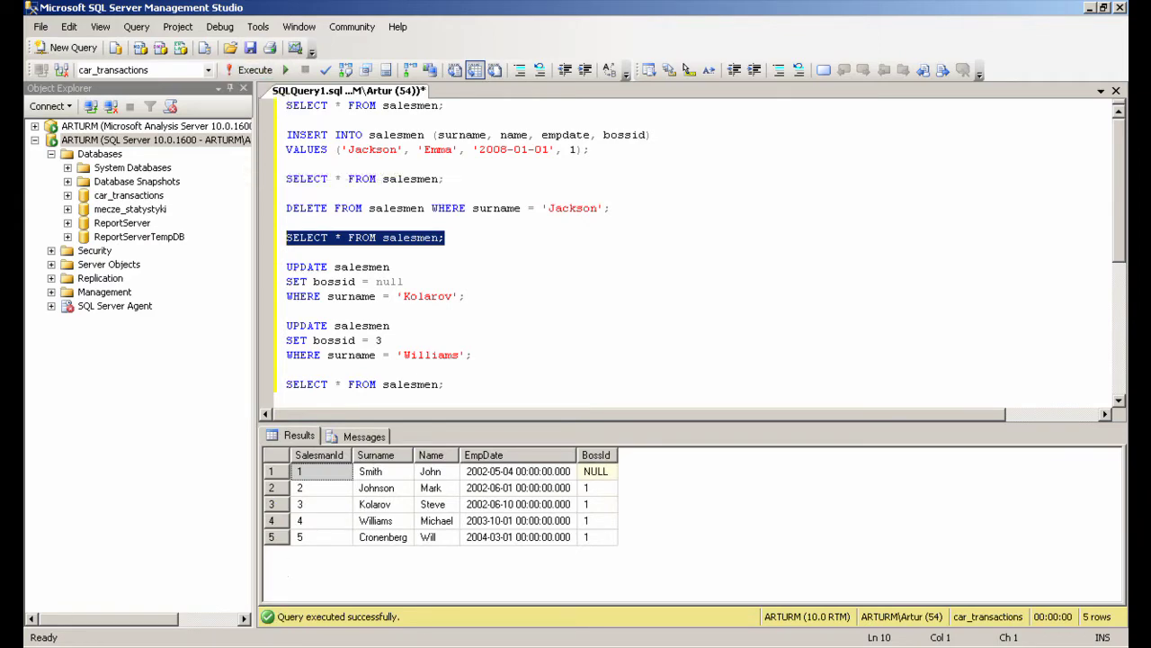
# - Switch to Visual Studio, reconnect the Salesmen dimension browser, and process the dimension again with the Process Update option
pyautogui.click(405, 641)
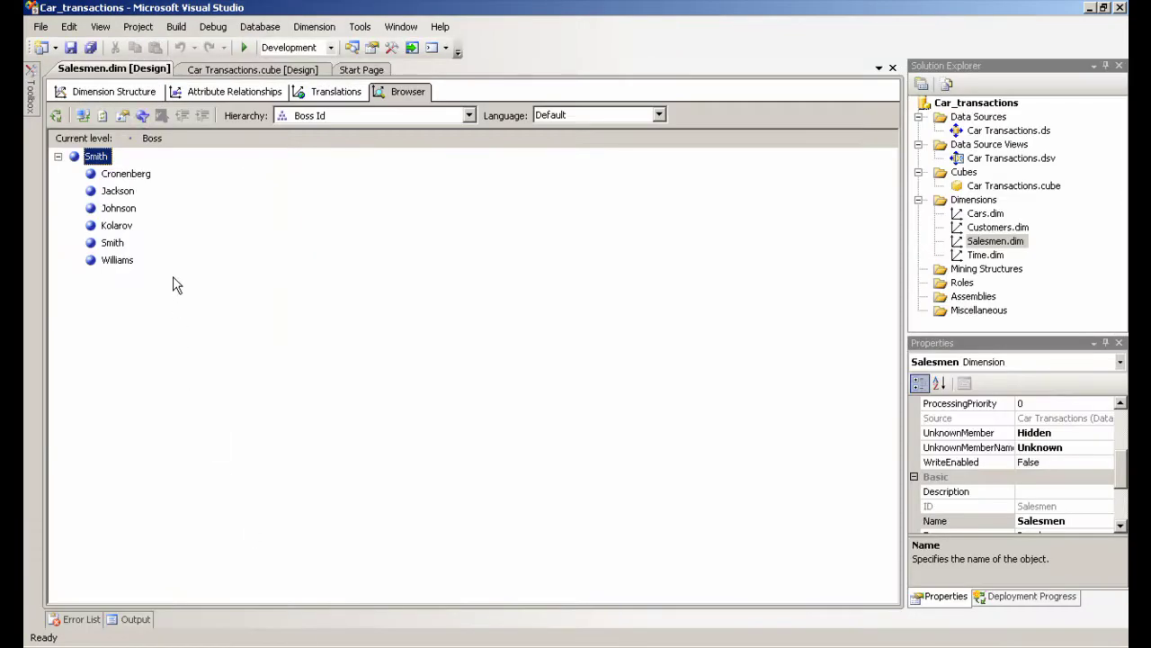
pyautogui.click(85, 117)
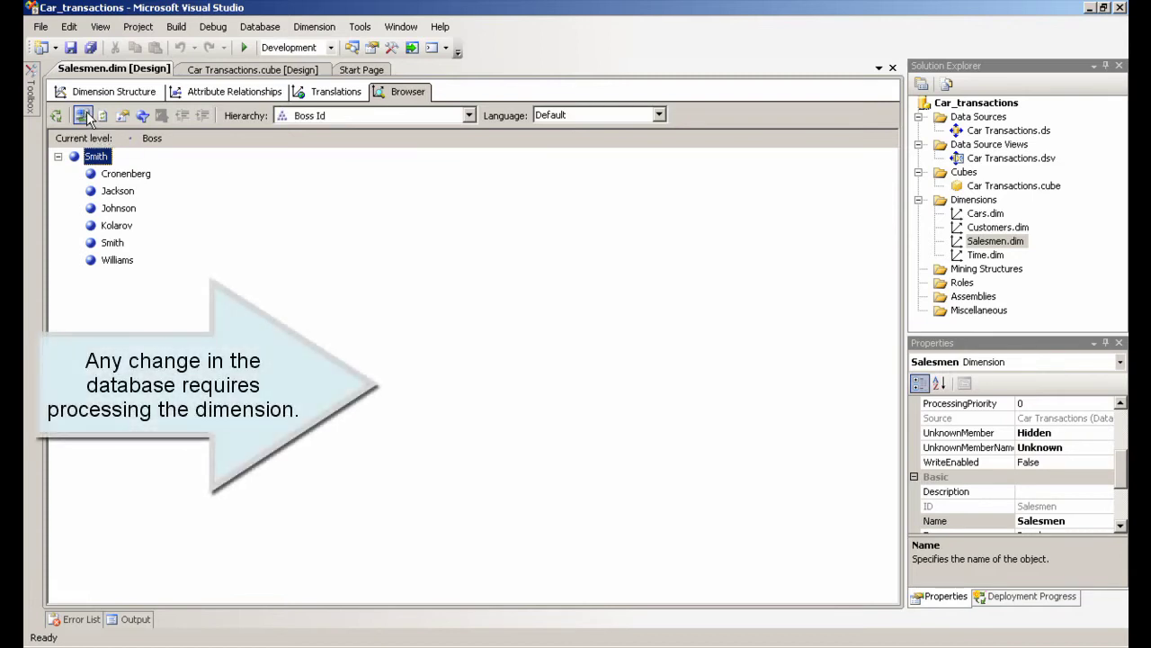
pyautogui.rightClick(986, 241)
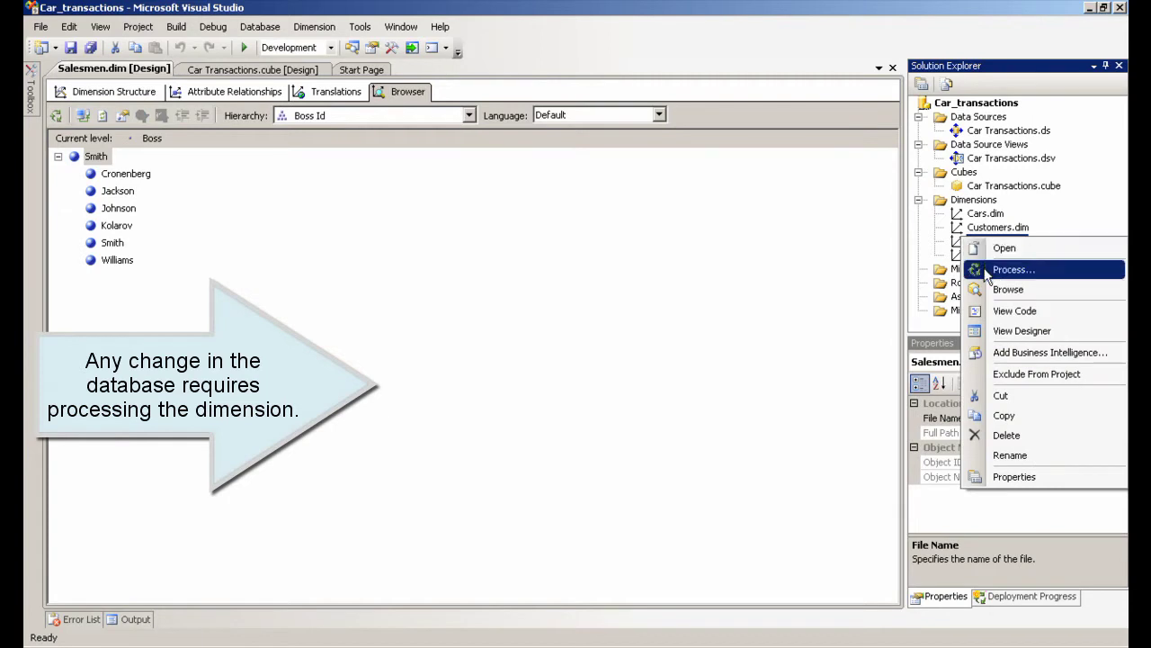
pyautogui.click(1013, 270)
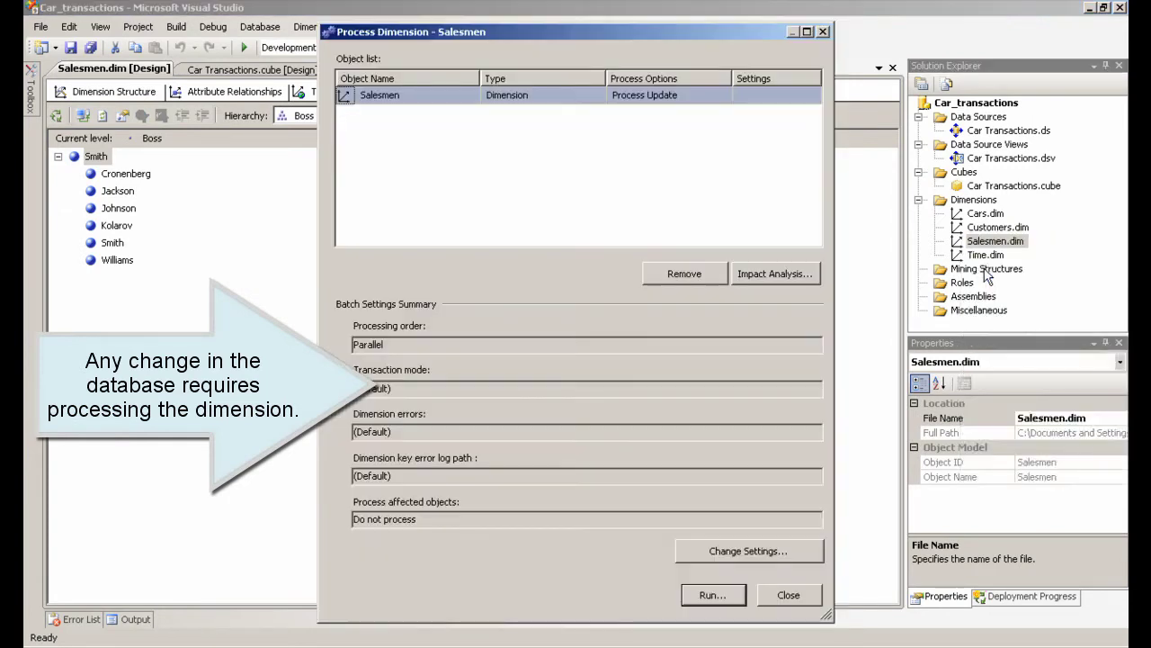
pyautogui.click(719, 593)
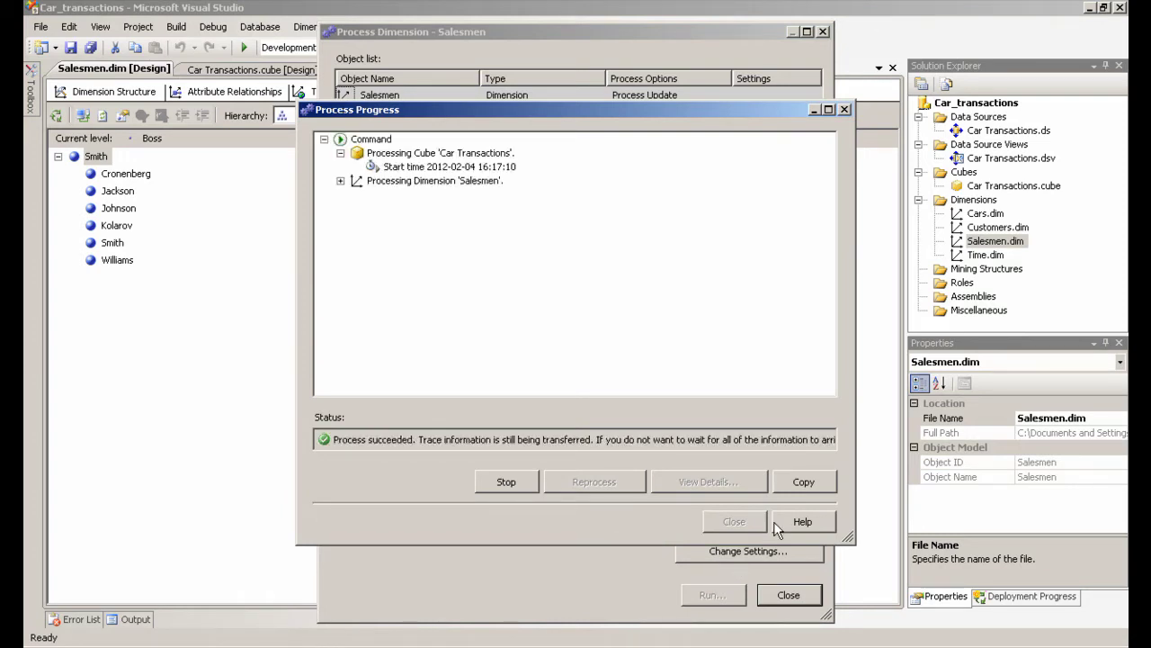
pyautogui.click(728, 521)
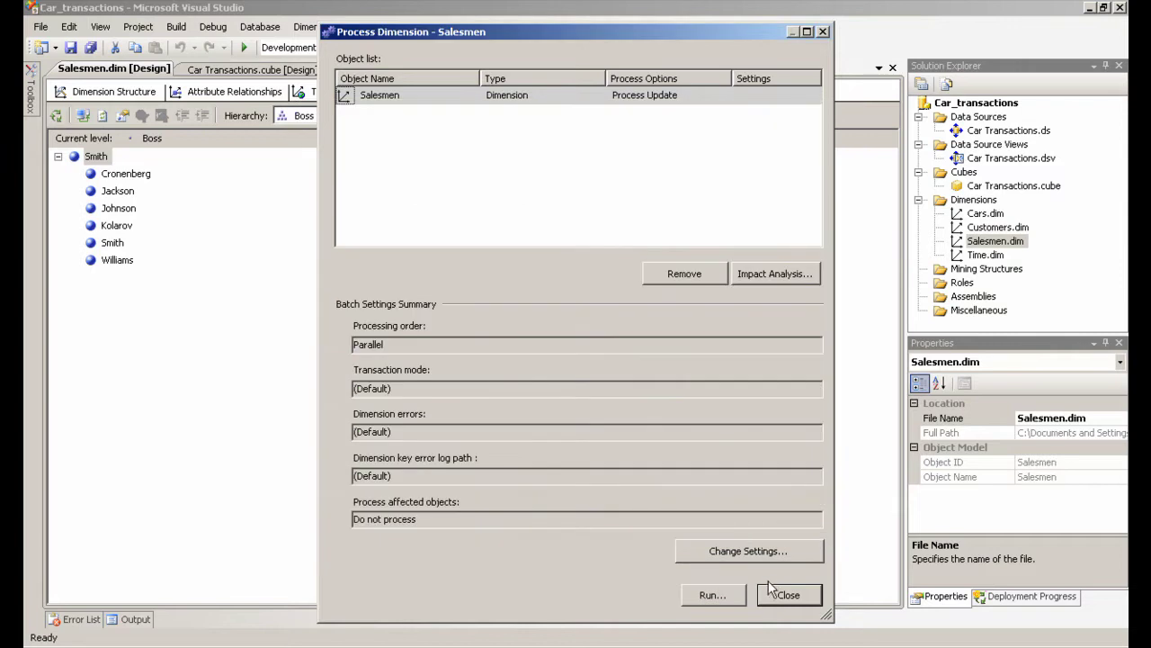
pyautogui.click(776, 596)
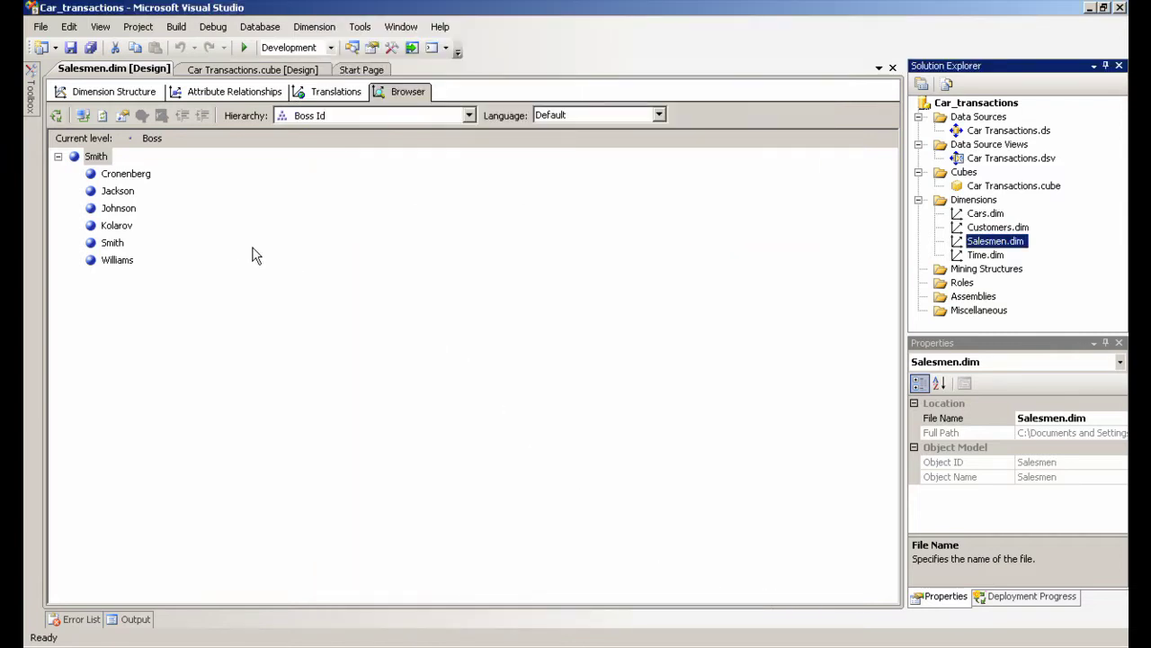
# - Reconnect both the Salesmen dimension browser and the Car Transactions cube browser to reload the Boss Id members
pyautogui.click(80, 117)
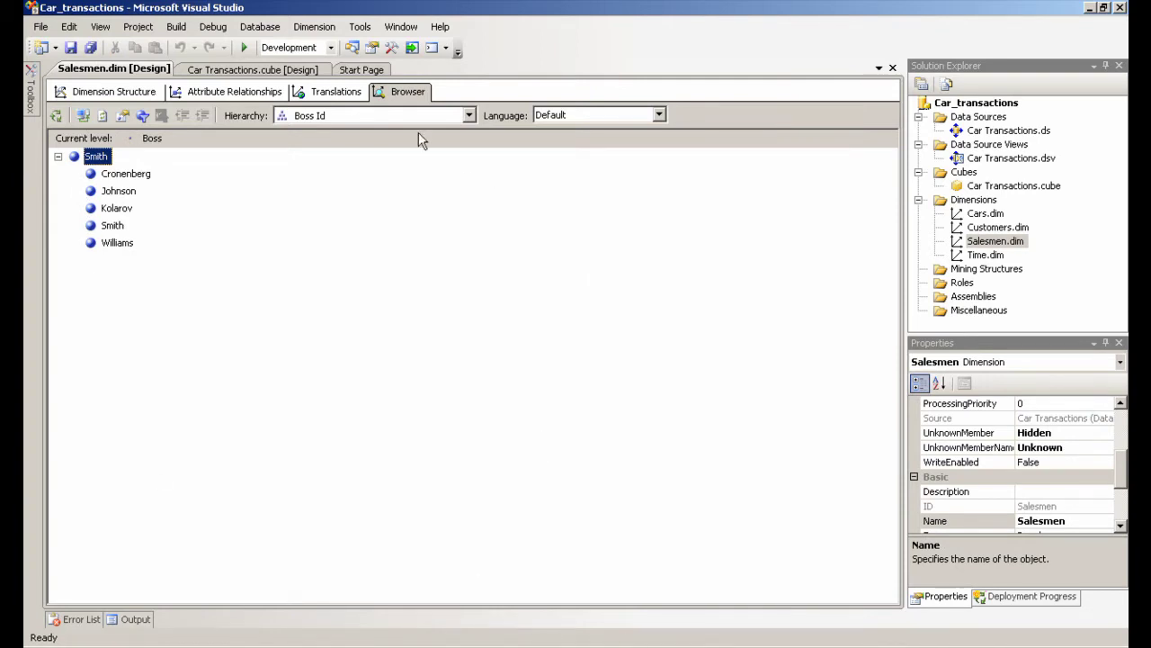
pyautogui.click(306, 70)
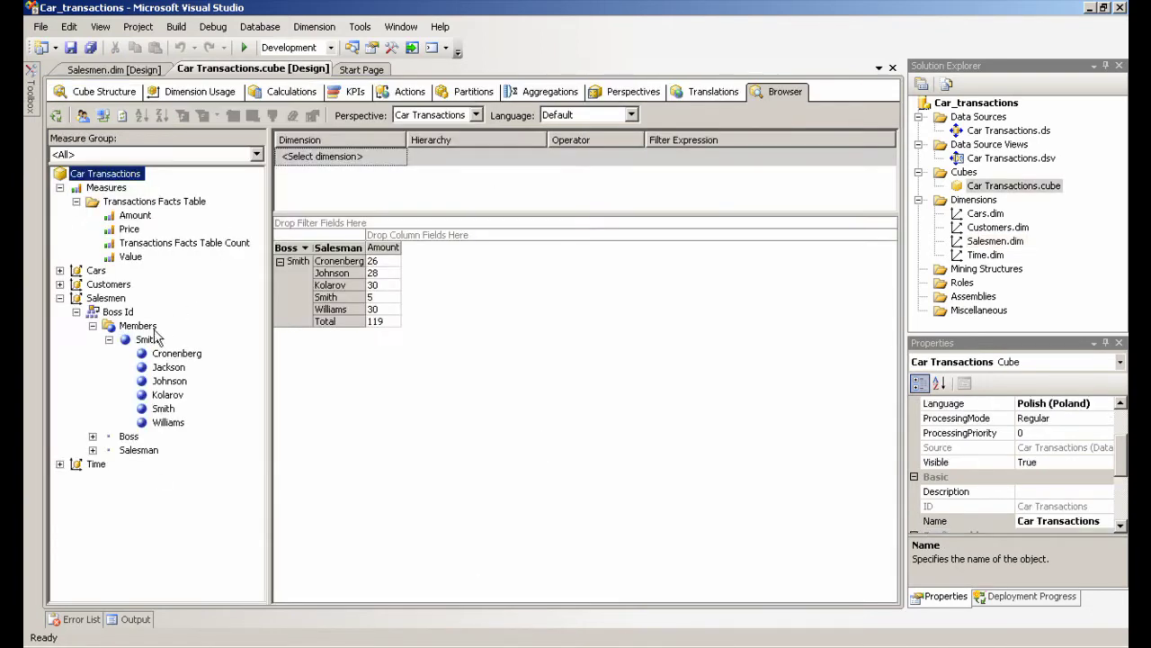
pyautogui.click(102, 115)
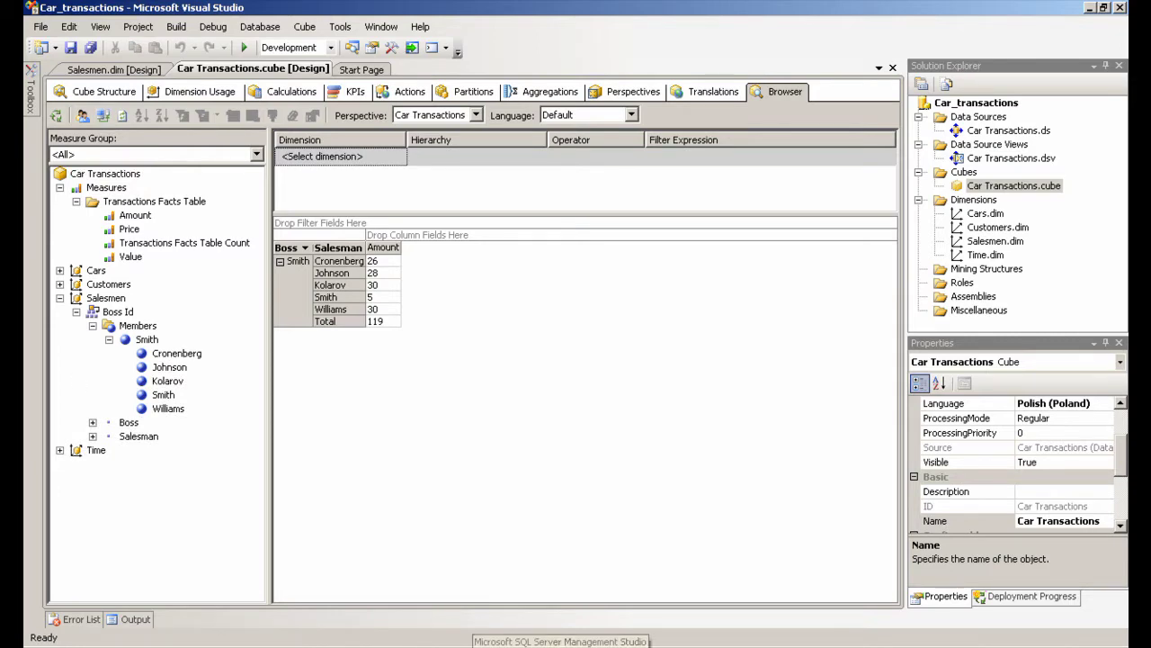
# - Switch to SQL Server Management Studio and run the two prepared UPDATE statements setting bossid to null and to 3 in the salesmen table
pyautogui.click(460, 628)
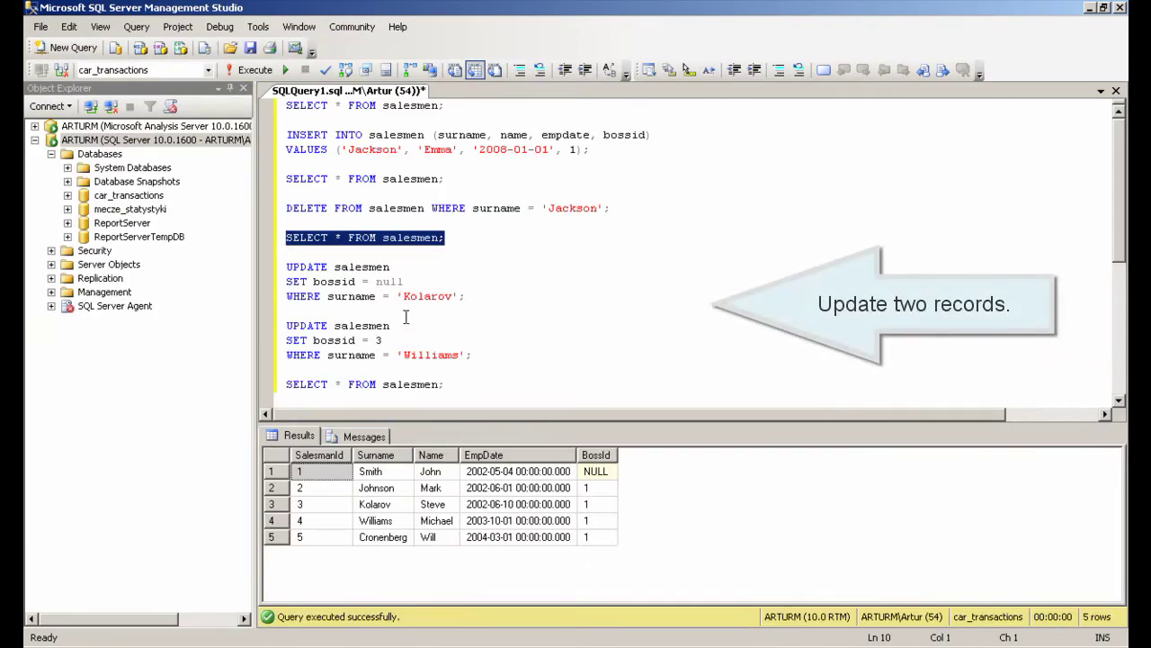
pyautogui.moveTo(469, 296); pyautogui.dragTo(285, 267)
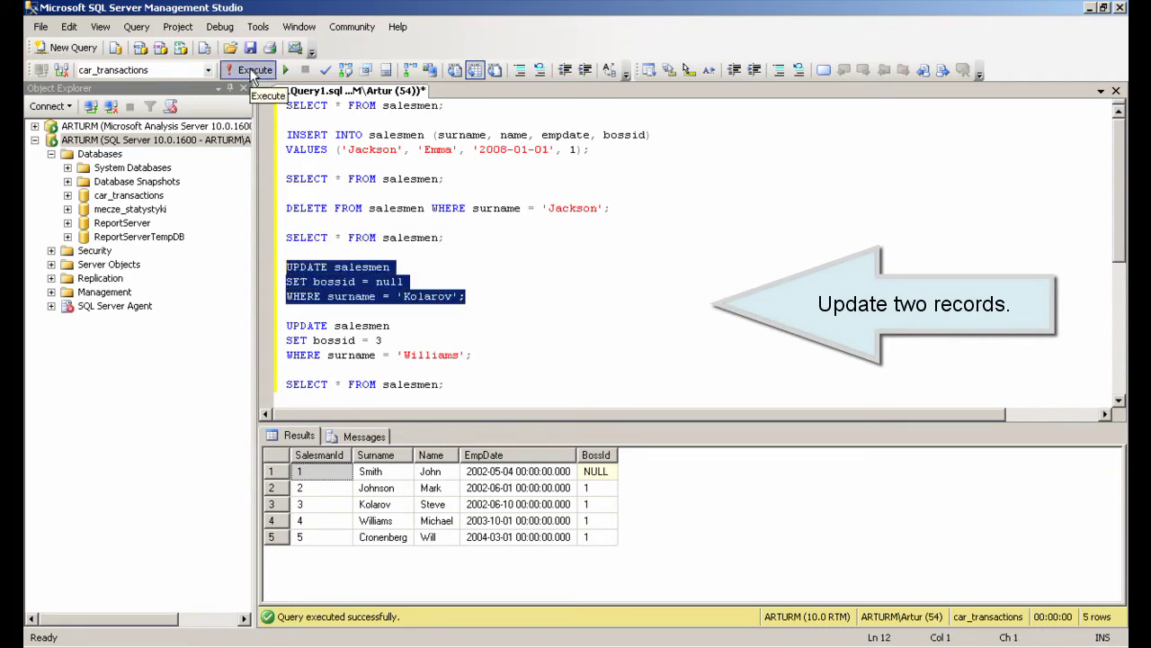
pyautogui.click(250, 69)
pyautogui.moveTo(479, 355); pyautogui.dragTo(286, 326)
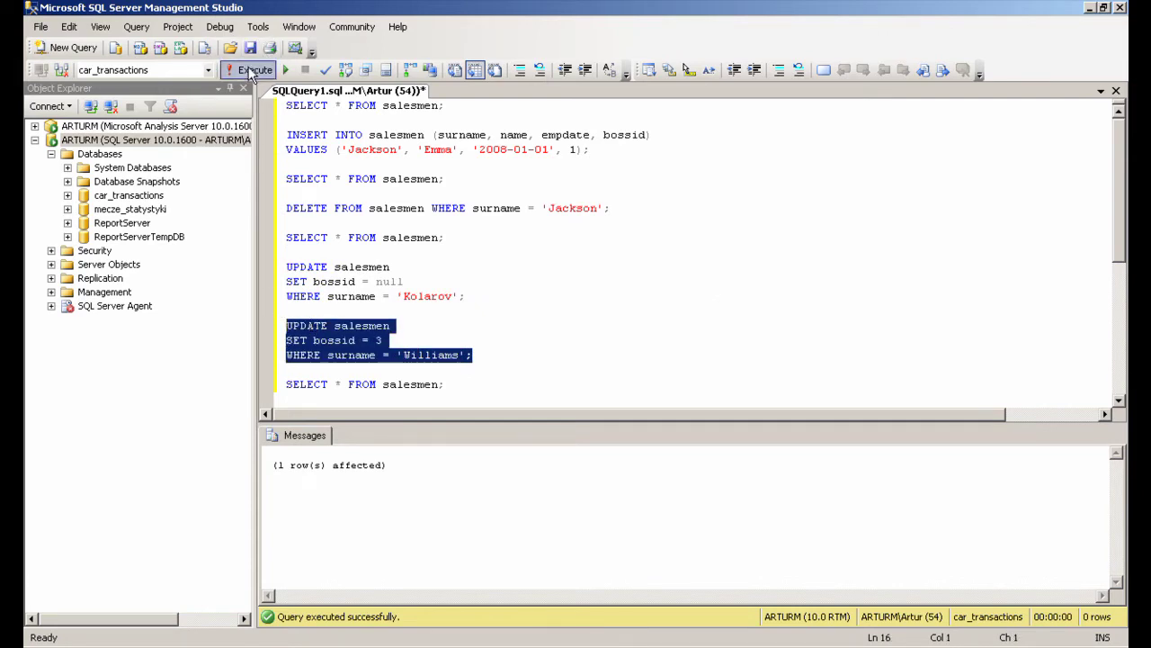
pyautogui.click(249, 68)
# - Query all rows of the salesmen table with the SELECT statement below the updates
pyautogui.click(448, 386)
pyautogui.moveTo(448, 386); pyautogui.dragTo(274, 386)
pyautogui.click(249, 69)
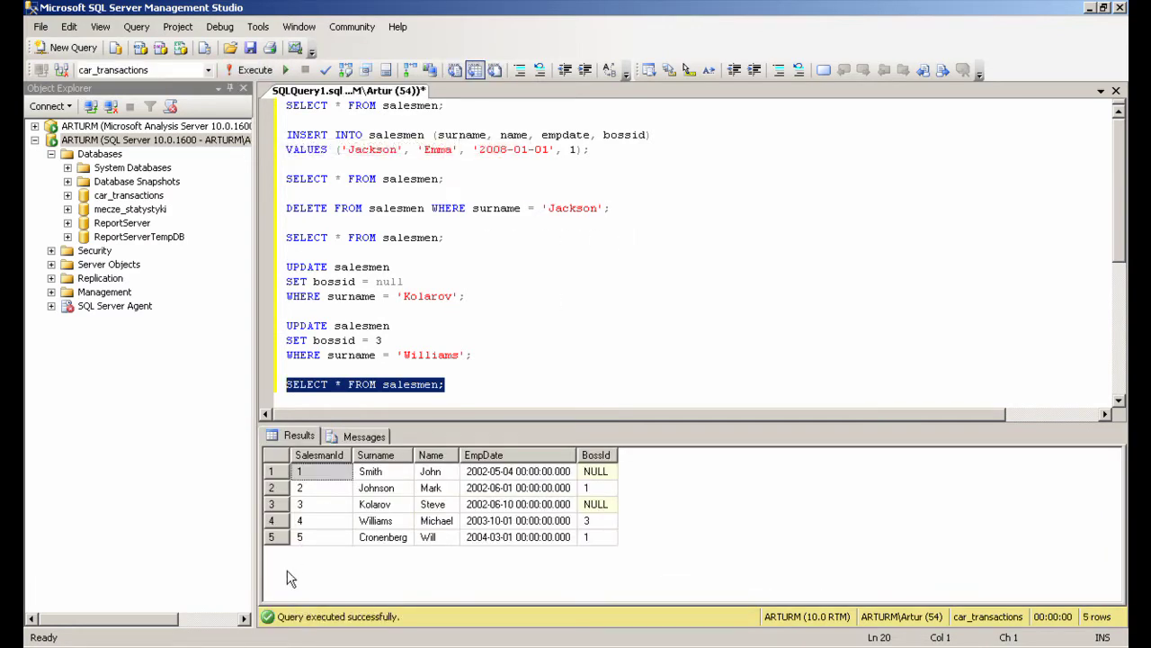
# - Switch to Visual Studio and process the Salesmen dimension with the Process Update option
pyautogui.click(376, 644)
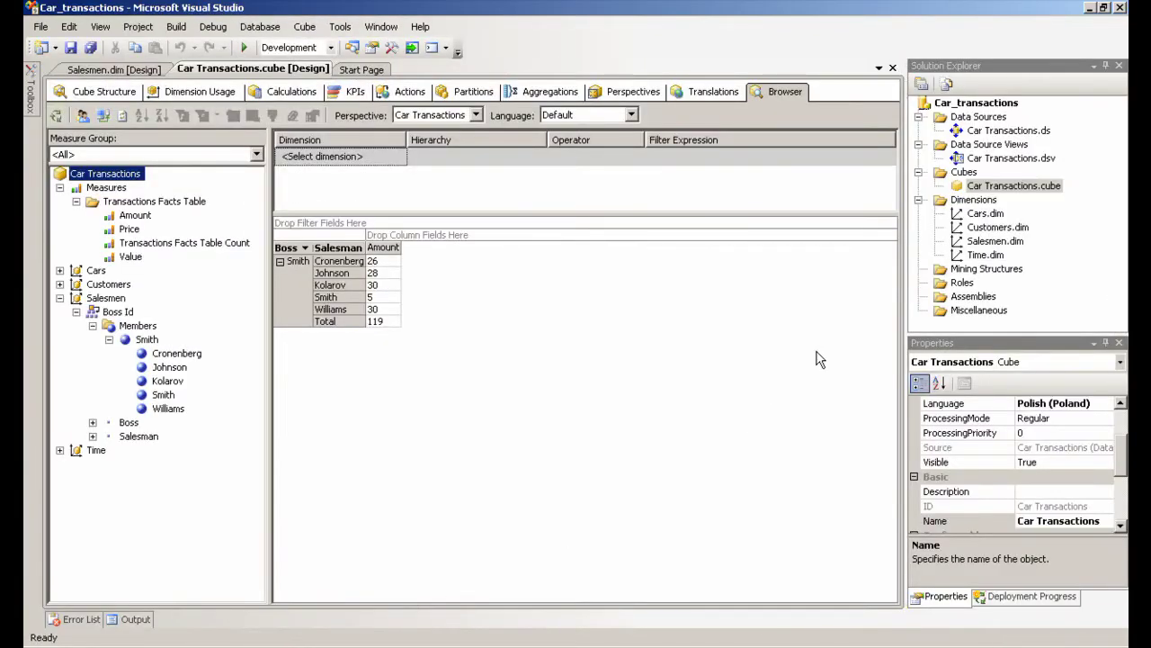
pyautogui.rightClick(979, 241)
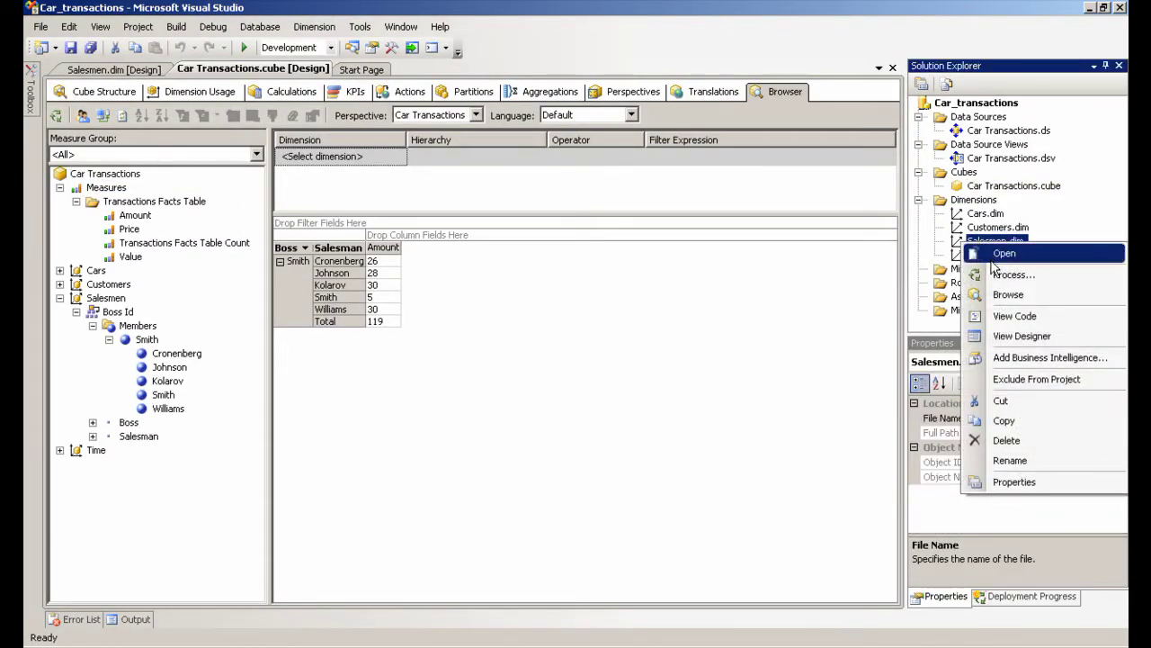
pyautogui.click(993, 271)
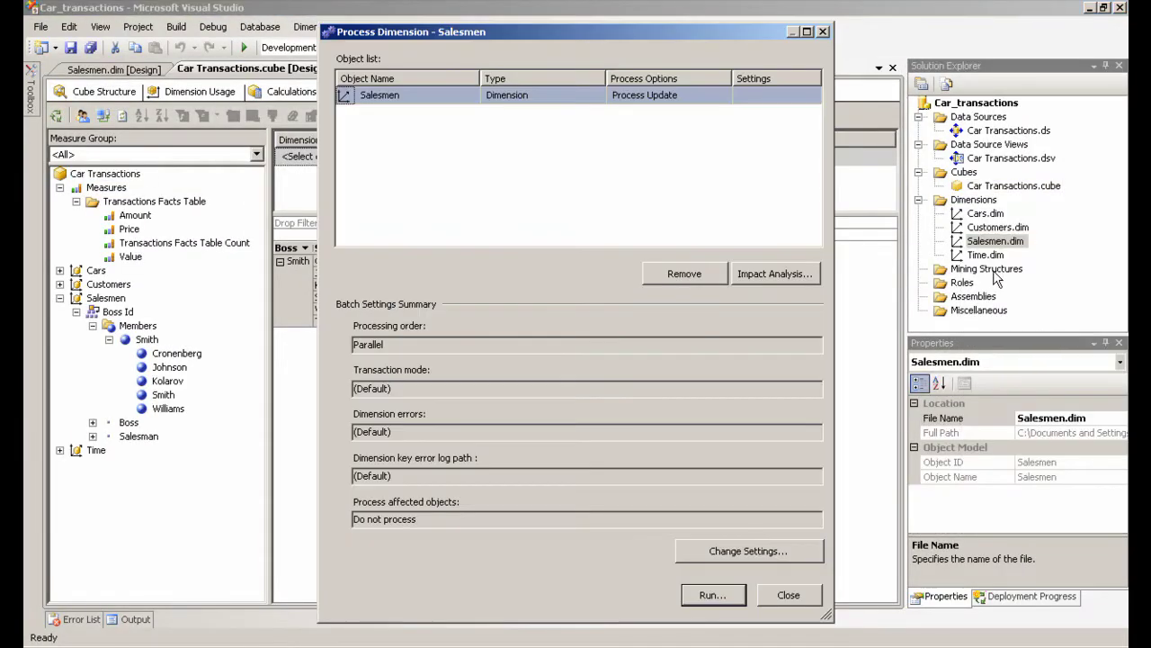
pyautogui.click(700, 595)
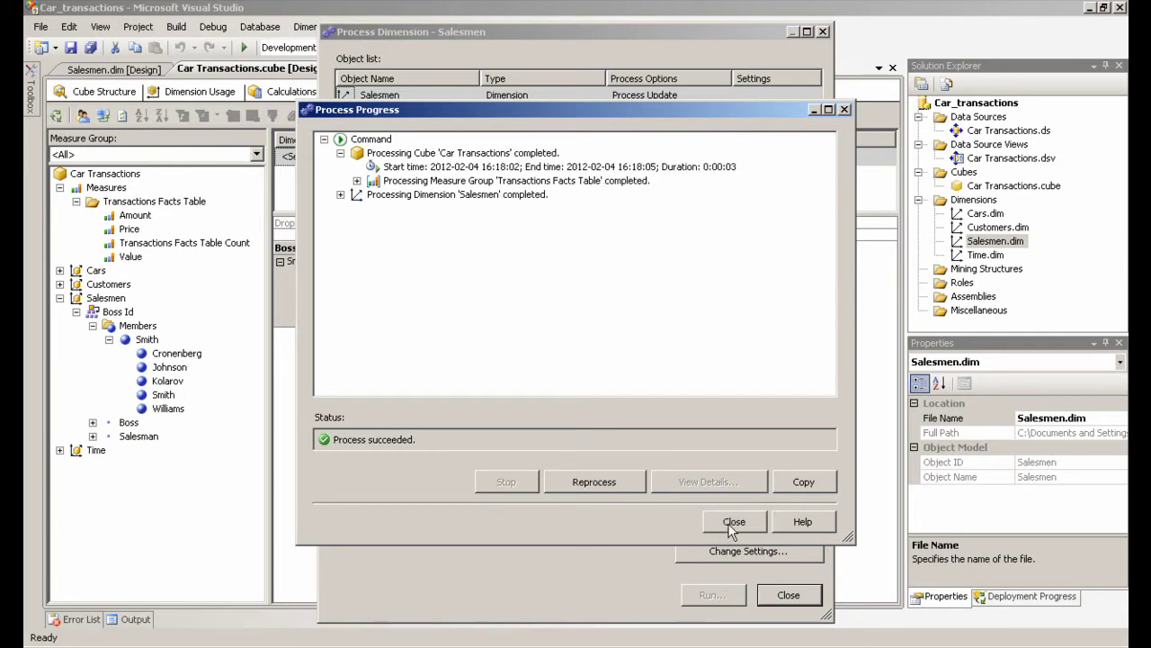
pyautogui.click(733, 523)
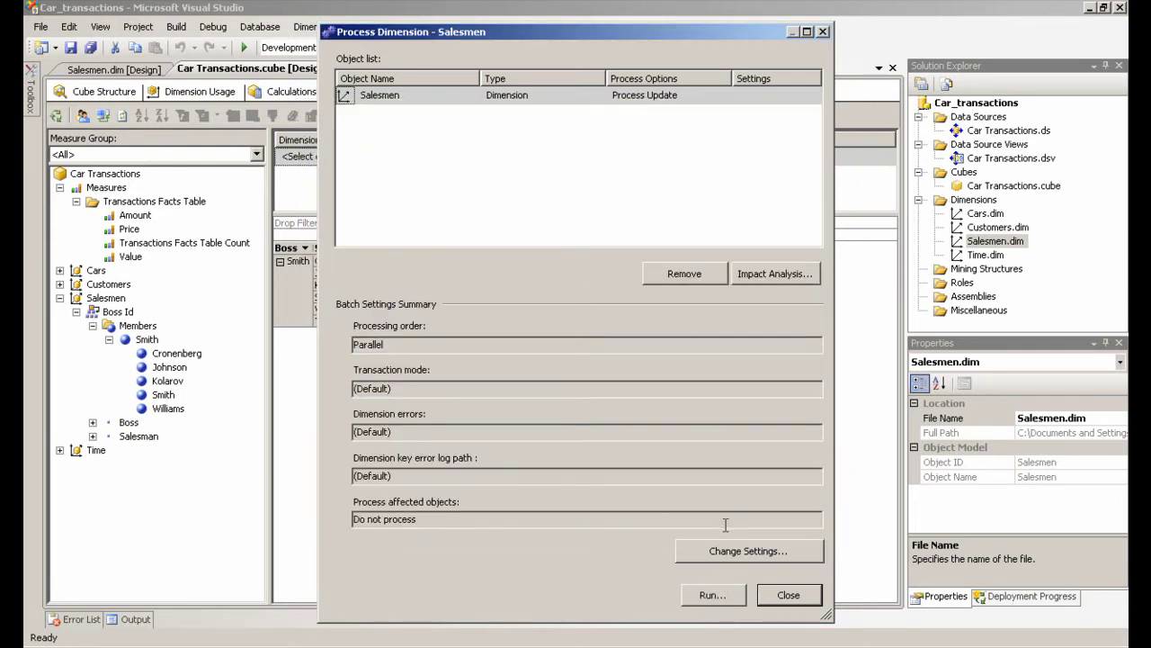
pyautogui.click(791, 597)
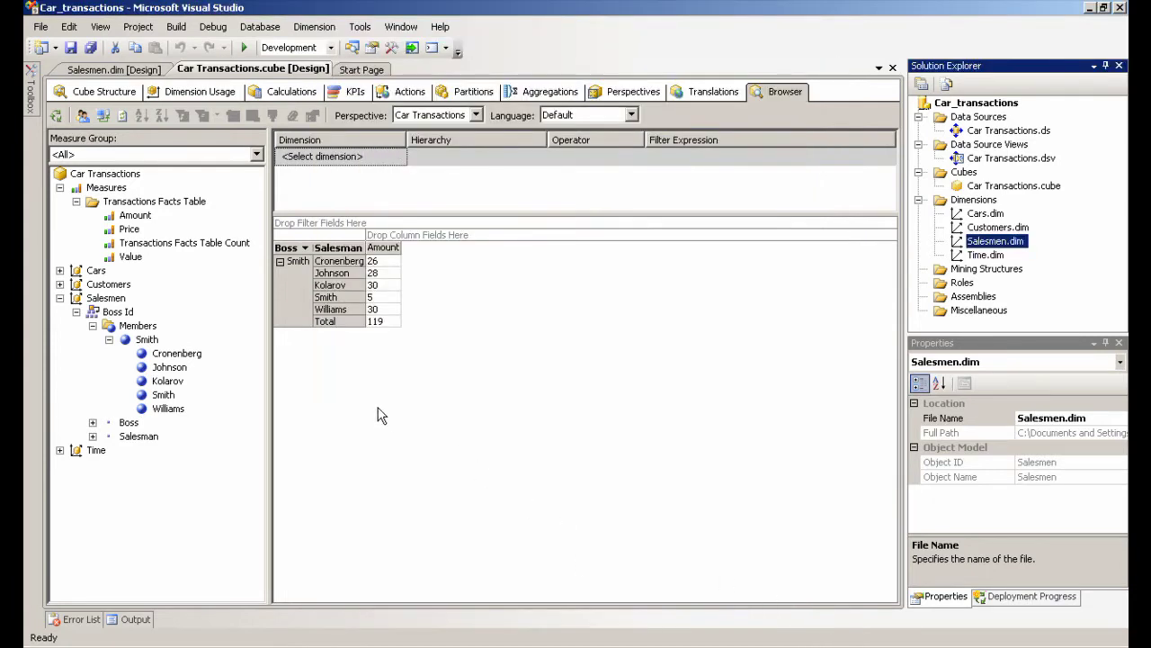
# - Reconnect the Car Transactions cube browser and the Salesmen dimension browser, expanding the first boss in each
pyautogui.click(102, 114)
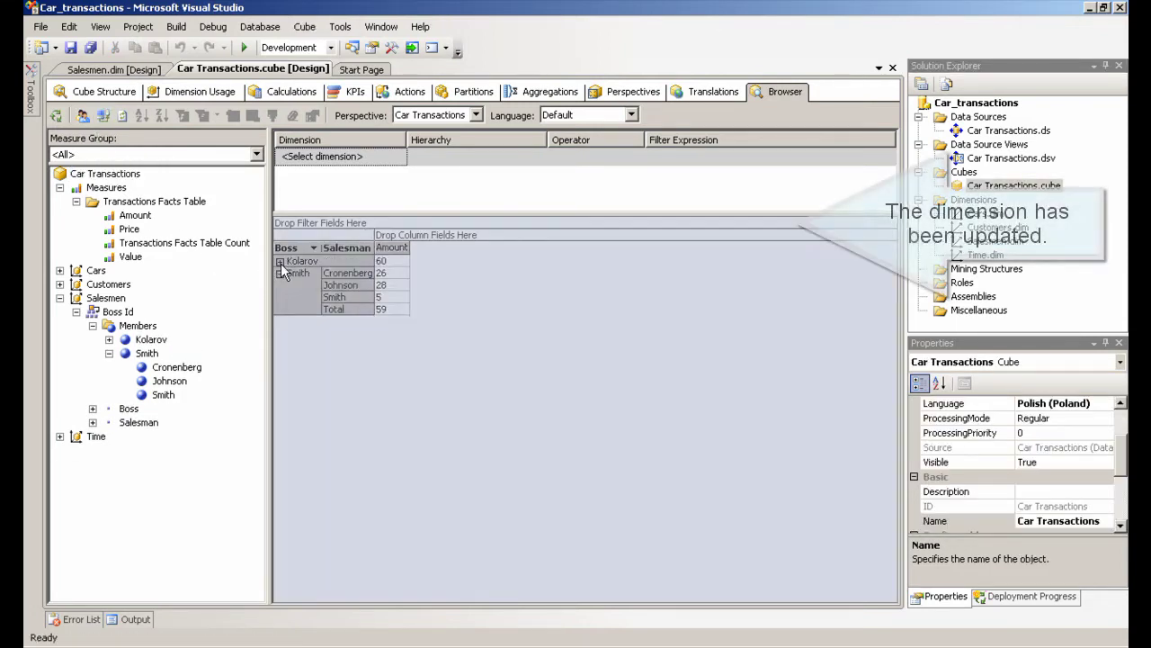
pyautogui.click(280, 262)
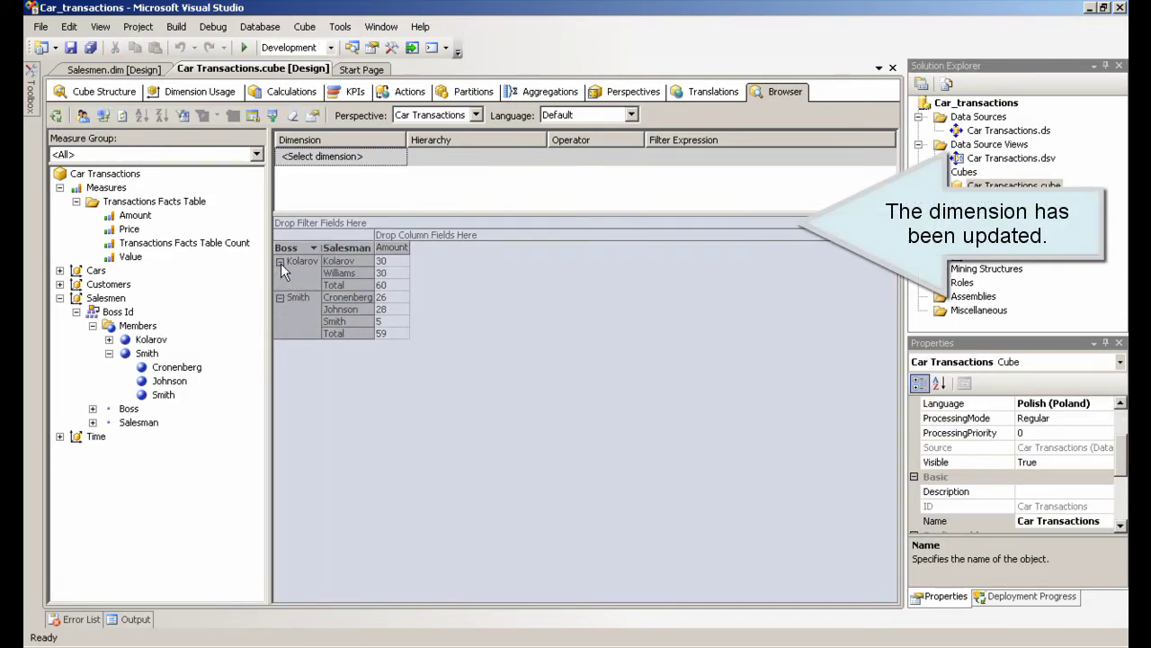
pyautogui.click(121, 71)
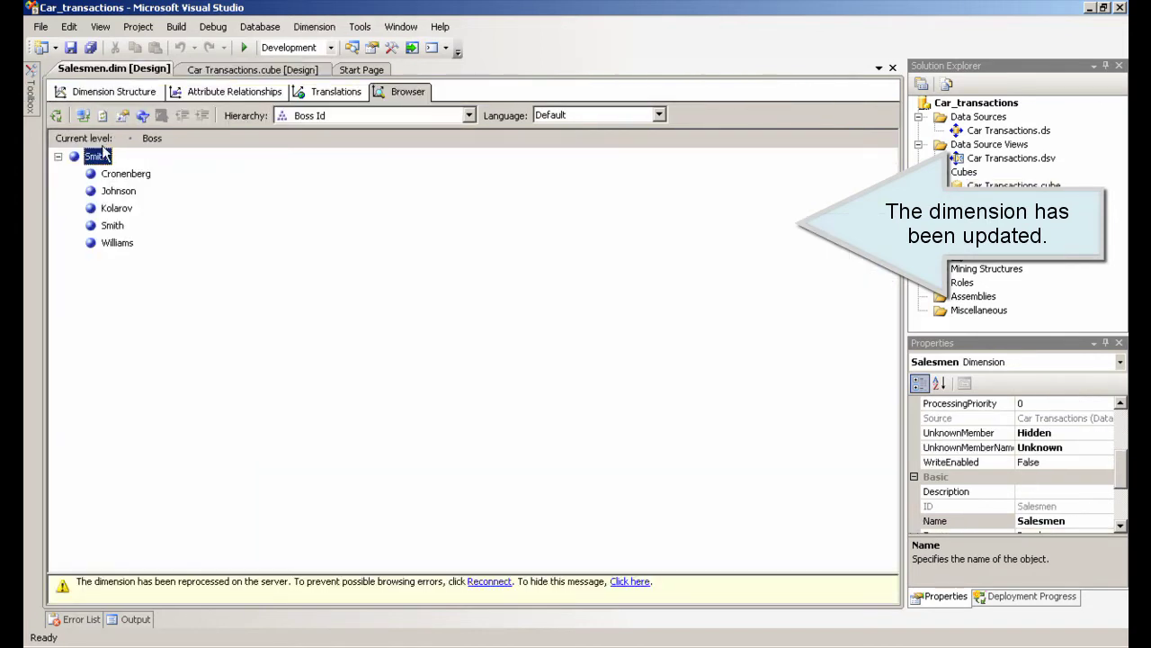
pyautogui.click(82, 115)
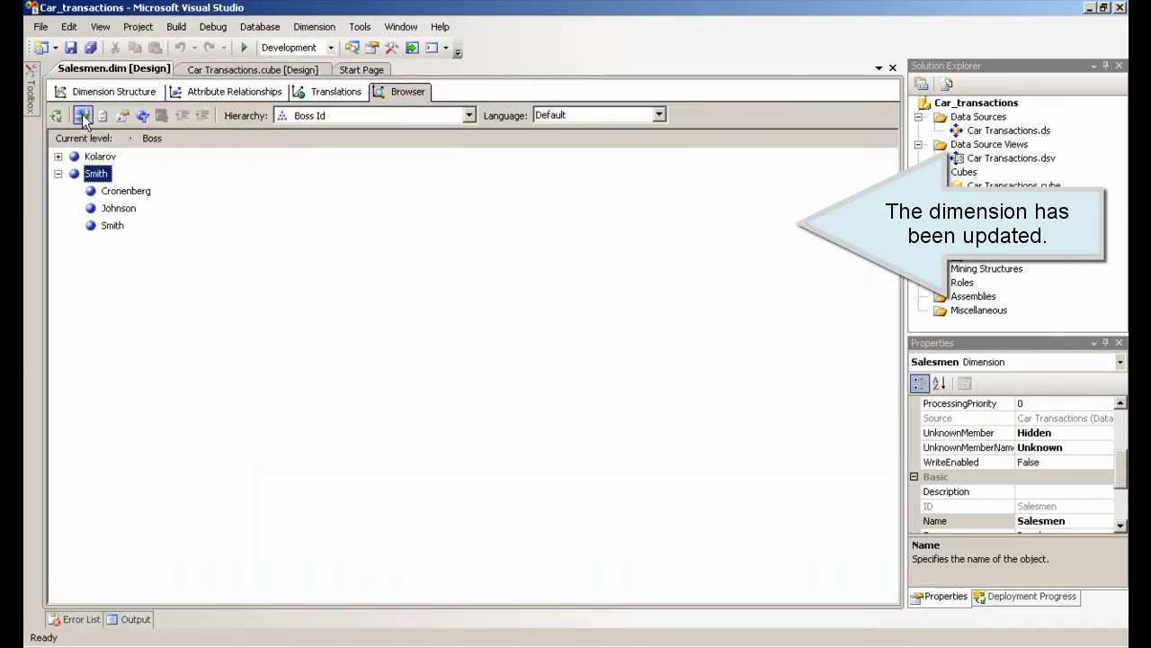
pyautogui.click(58, 156)
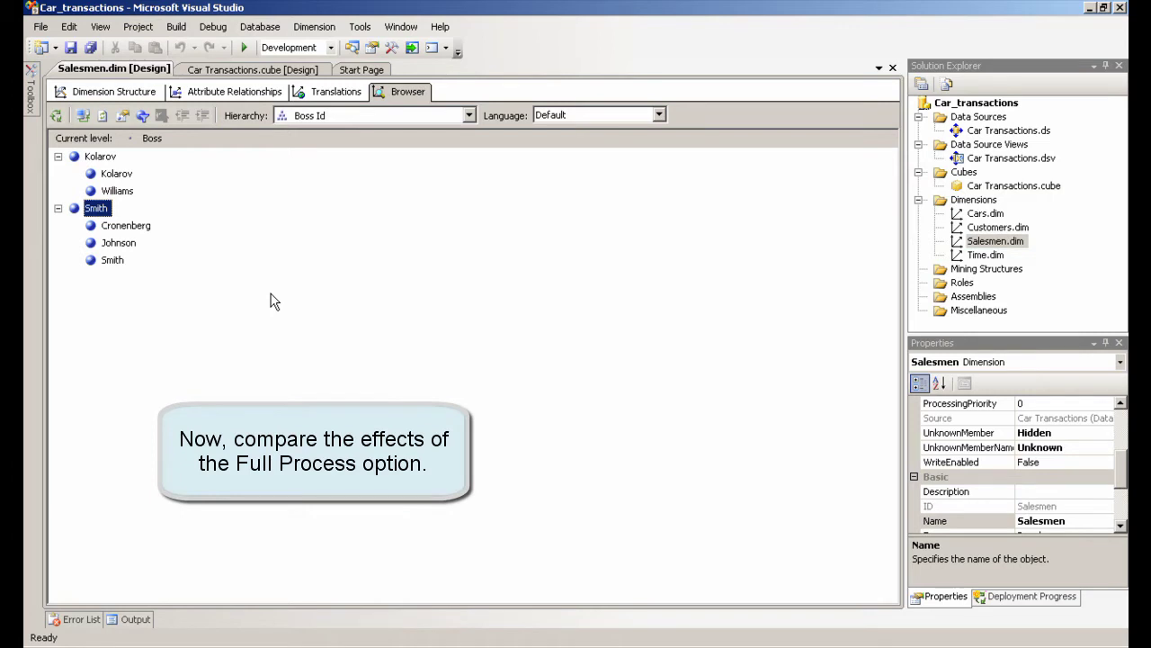
# - Set up processing of the Salesmen dimension with the Process Full option and review its impact analysis
pyautogui.rightClick(979, 241)
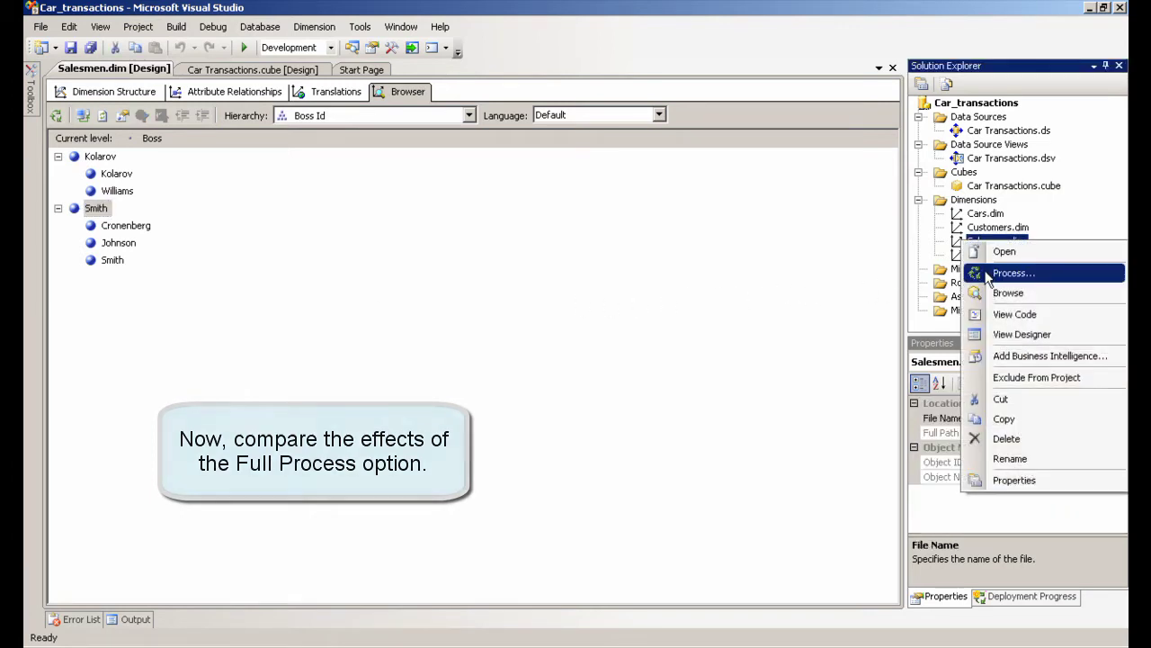
pyautogui.click(999, 274)
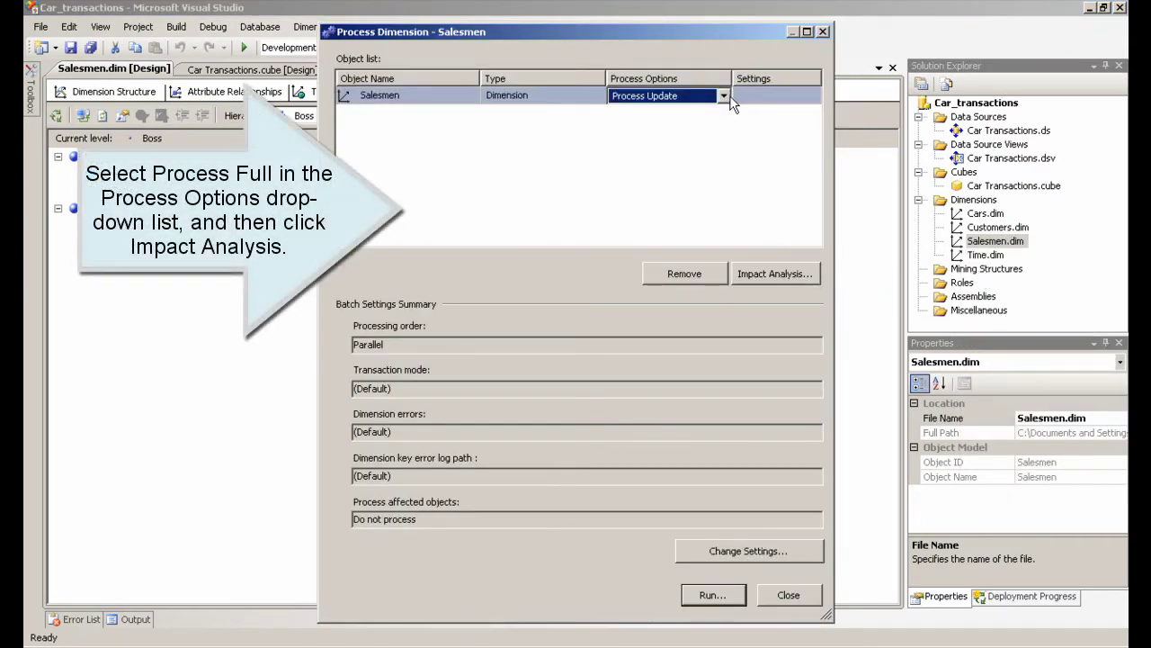
pyautogui.click(724, 96)
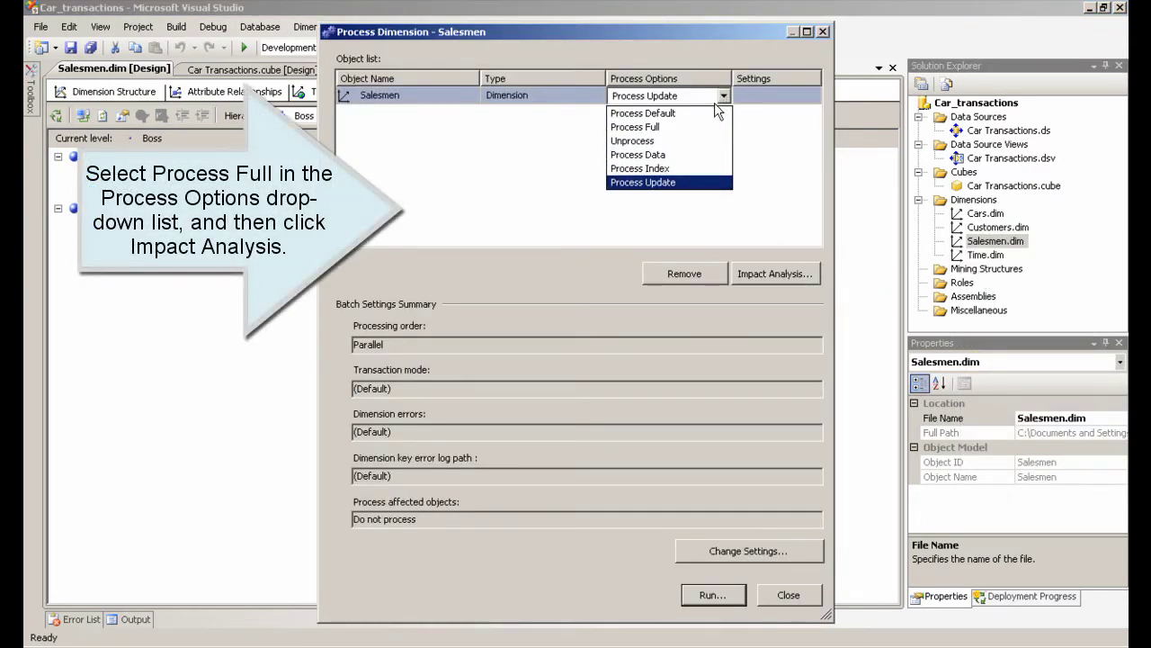
pyautogui.click(692, 128)
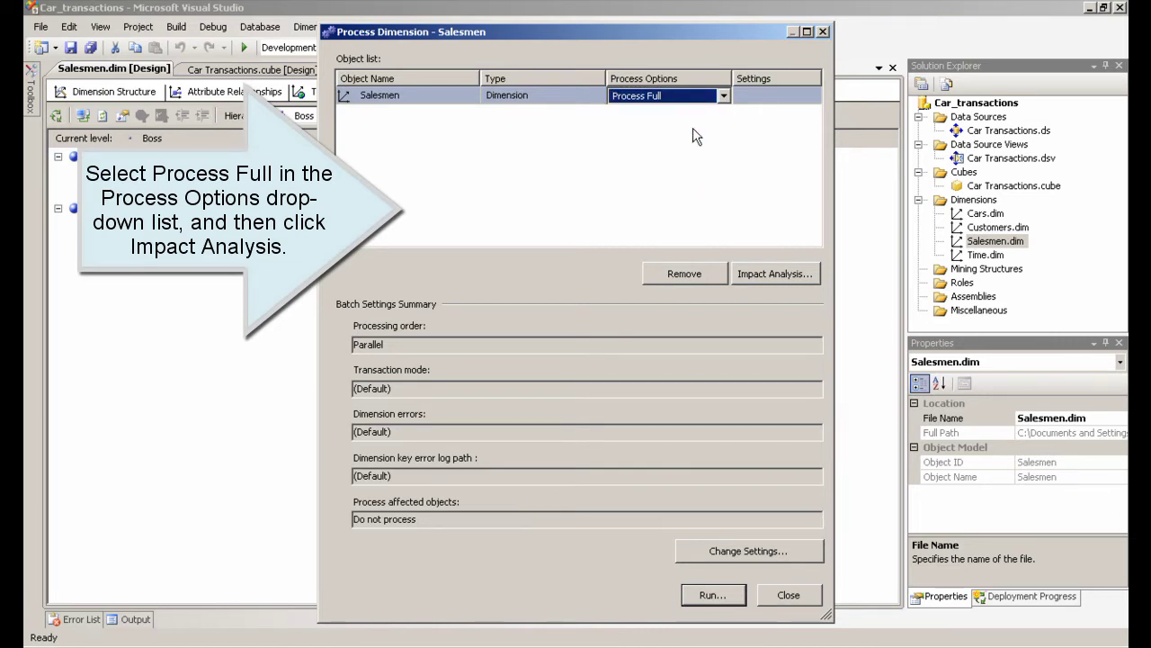
pyautogui.click(774, 284)
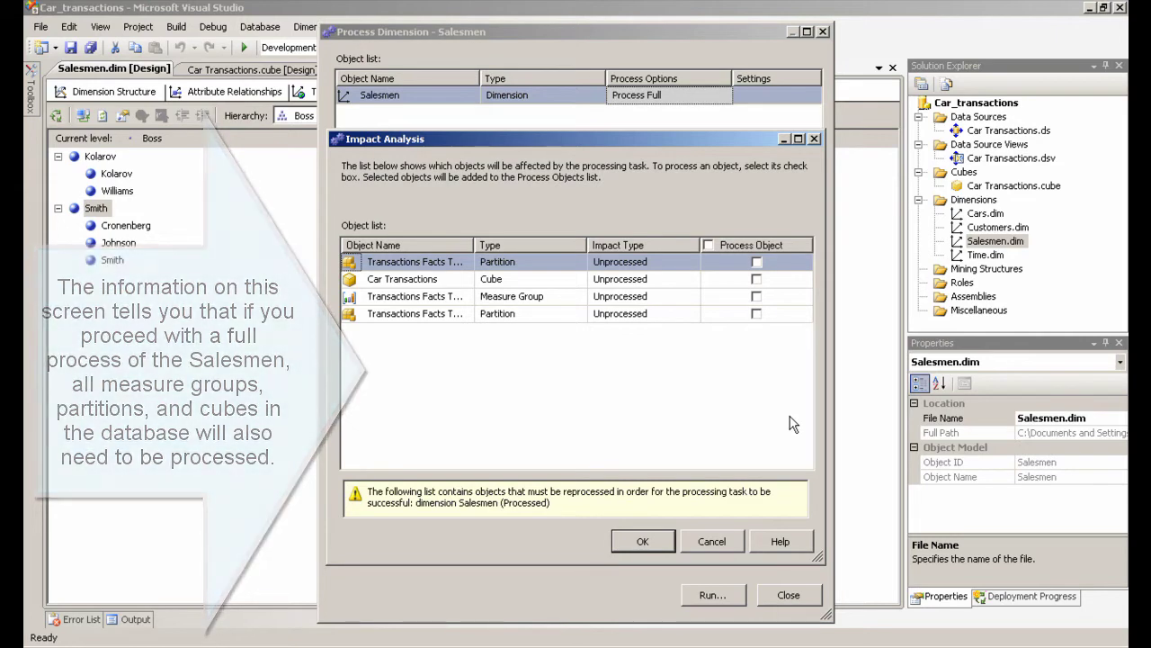
pyautogui.click(643, 541)
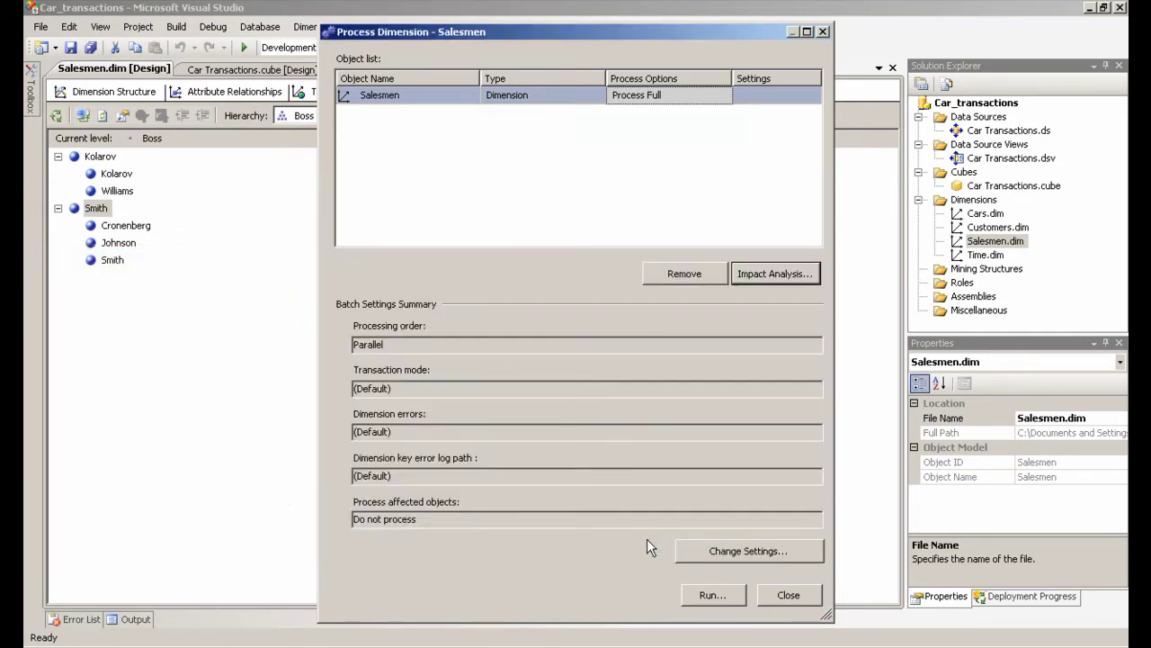
# - Run the full processing of the Salesmen dimension and close the processing dialogs
pyautogui.click(709, 596)
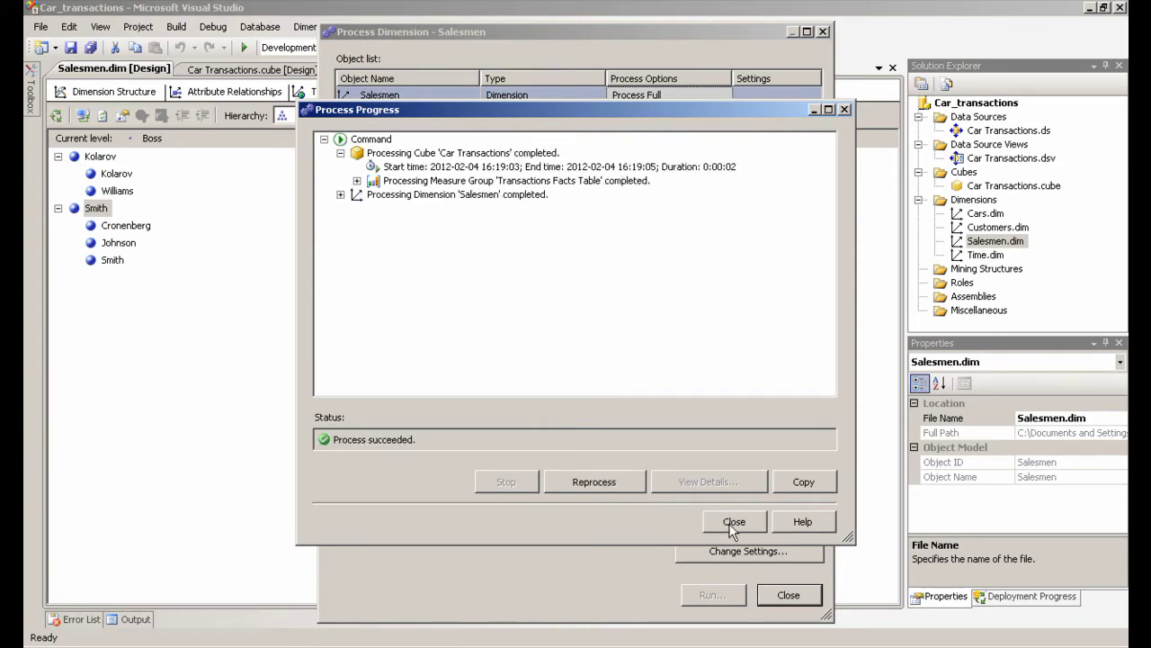
pyautogui.click(732, 524)
pyautogui.click(785, 595)
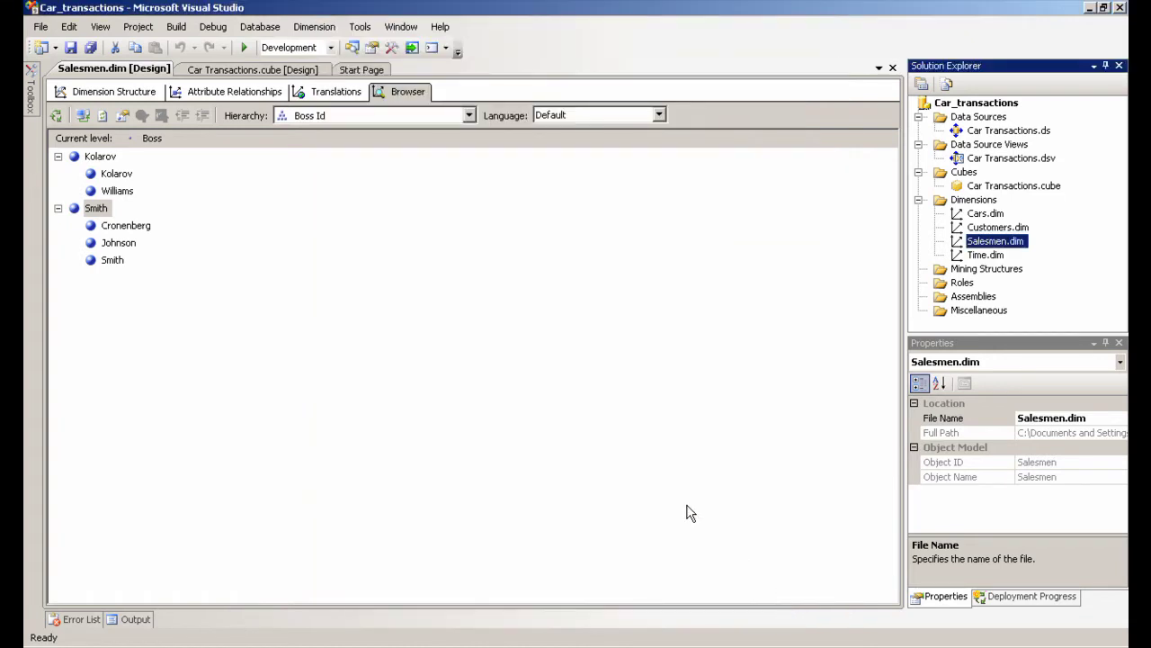
# - Reconnect the Salesmen dimension browser and try to reconnect the Car Transactions cube browser
pyautogui.click(88, 117)
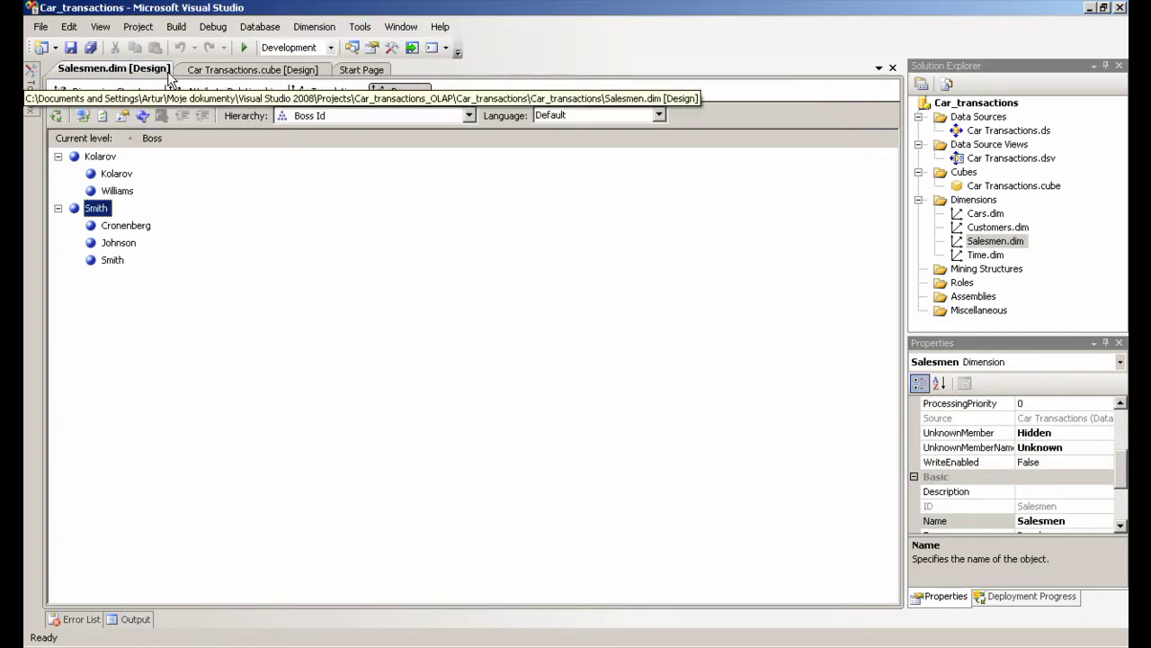
pyautogui.click(225, 71)
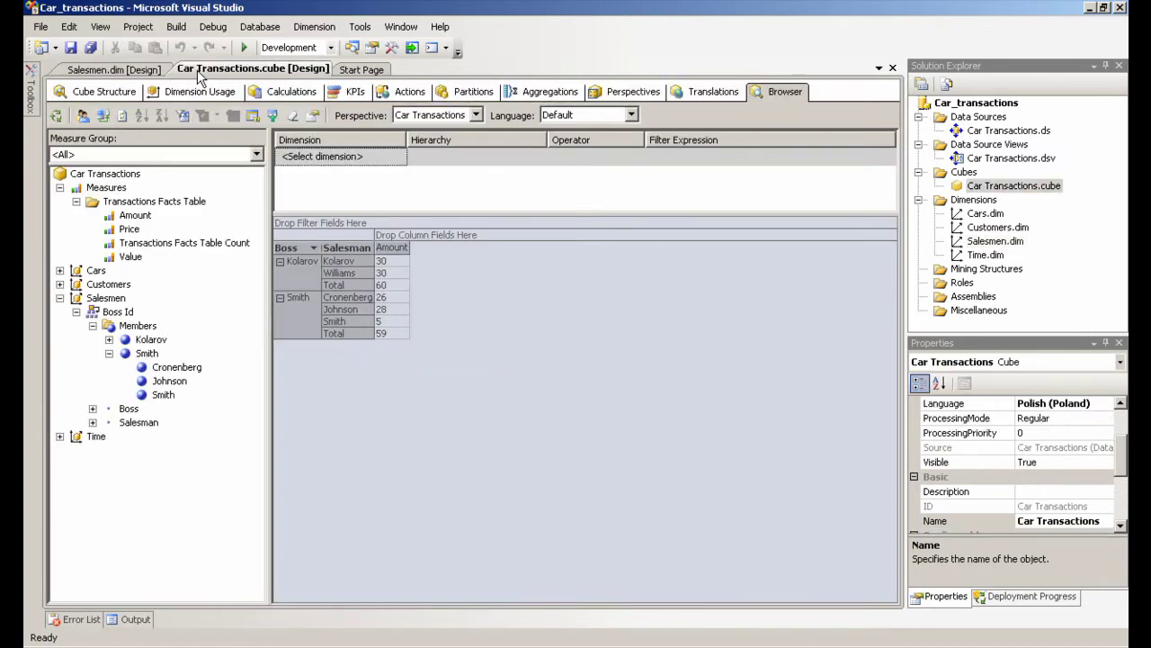
pyautogui.click(101, 116)
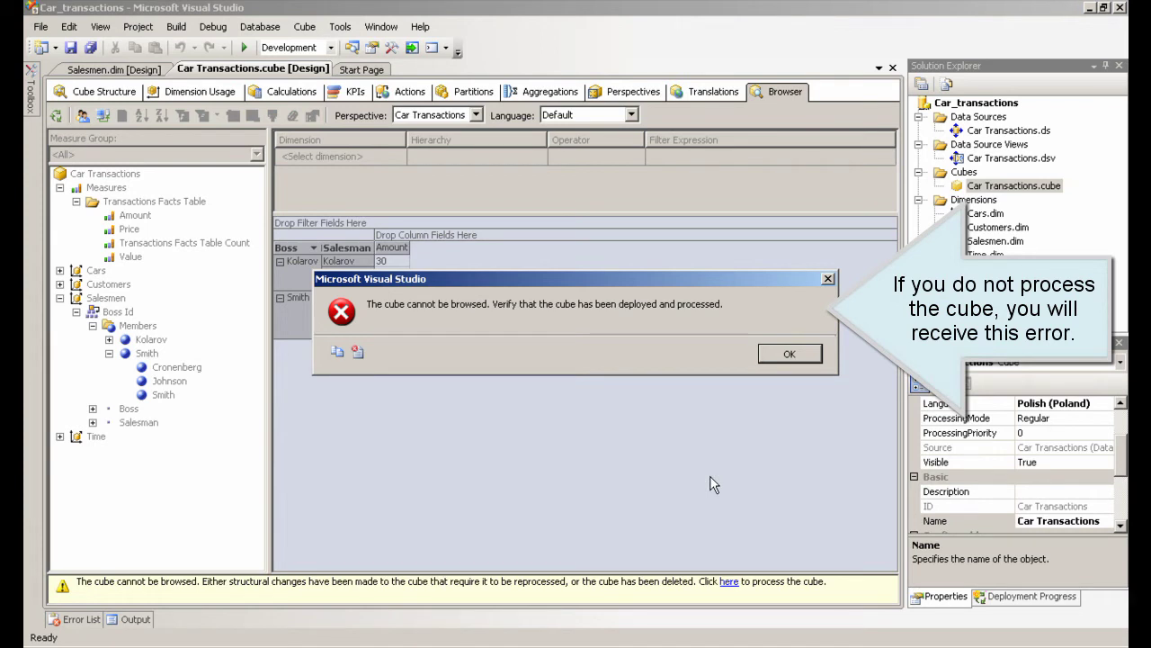
pyautogui.click(789, 353)
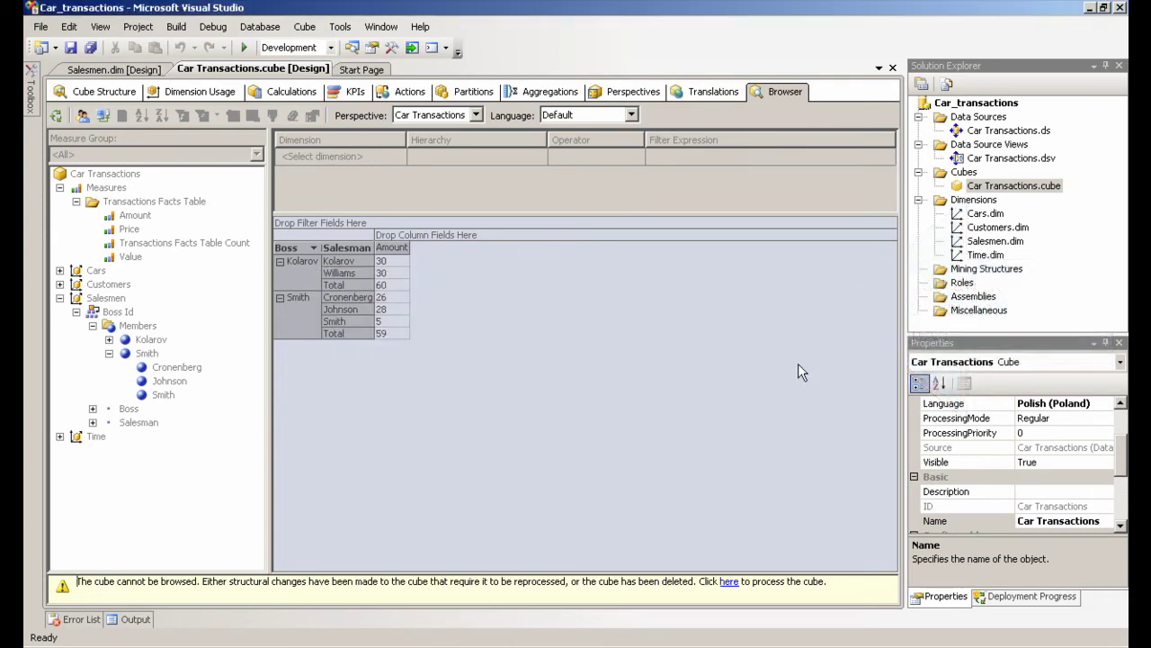
# - Process the Car_transactions database with the Process Full option and reconnect the Car Transactions cube browser
pyautogui.rightClick(944, 105)
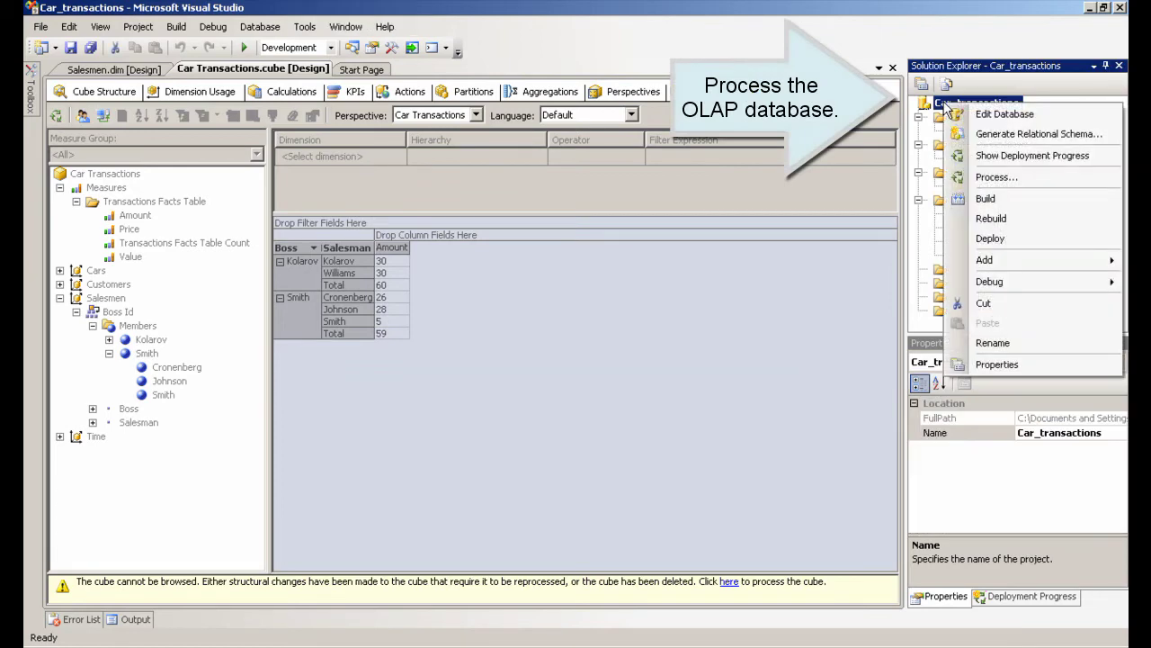
pyautogui.click(982, 183)
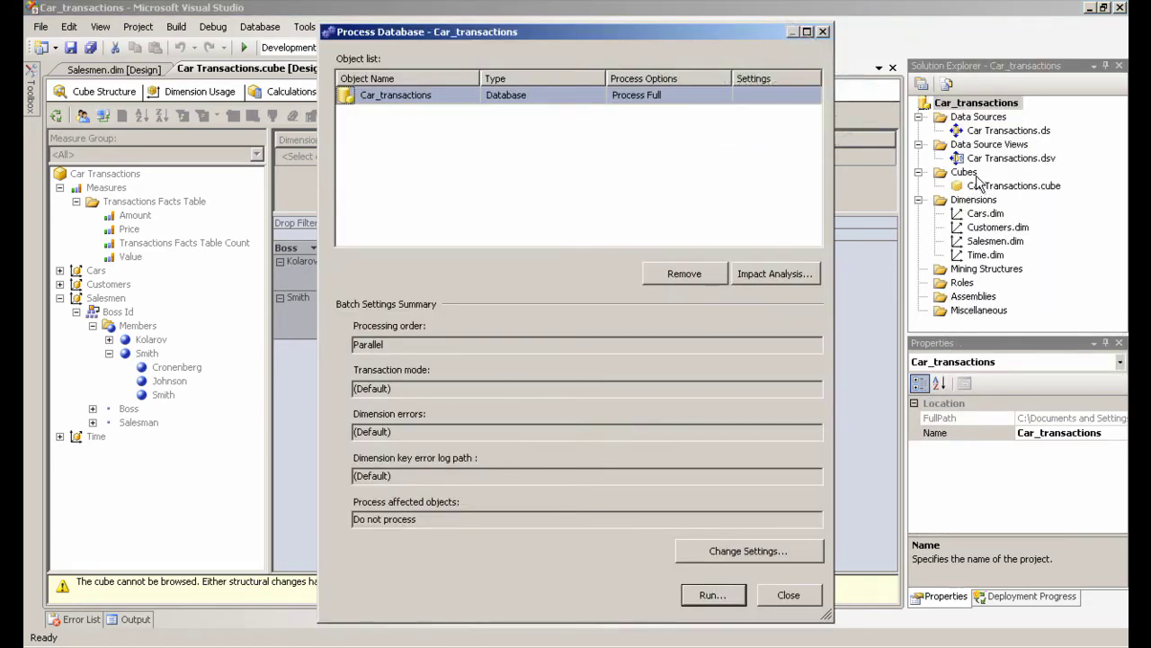
pyautogui.click(719, 595)
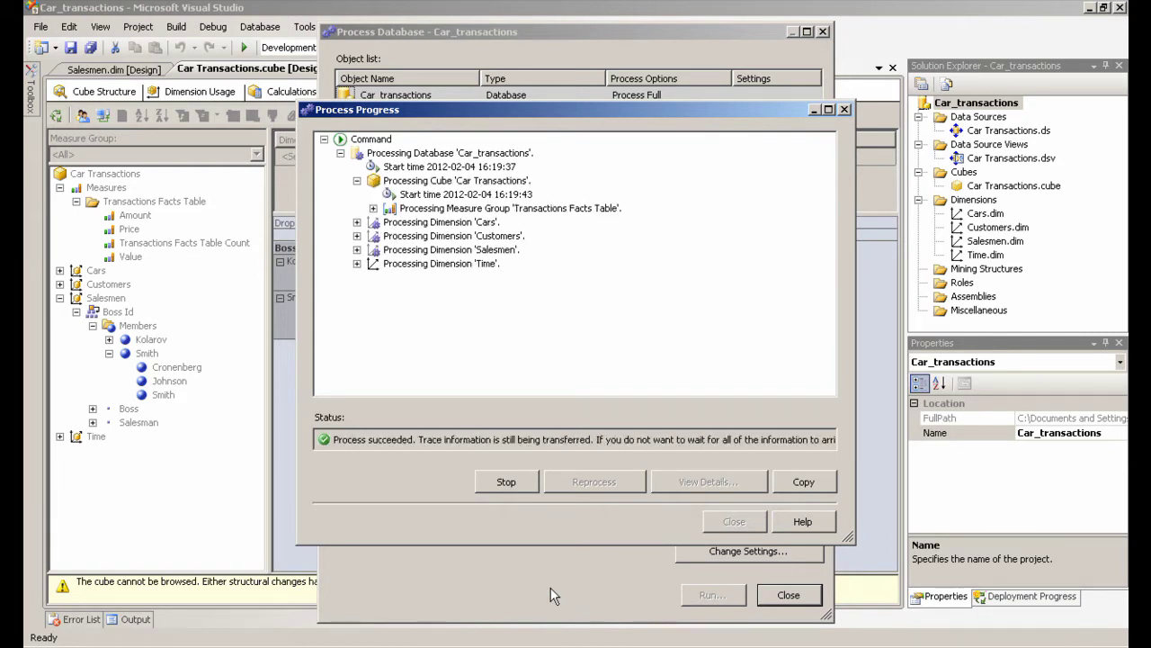
pyautogui.click(731, 523)
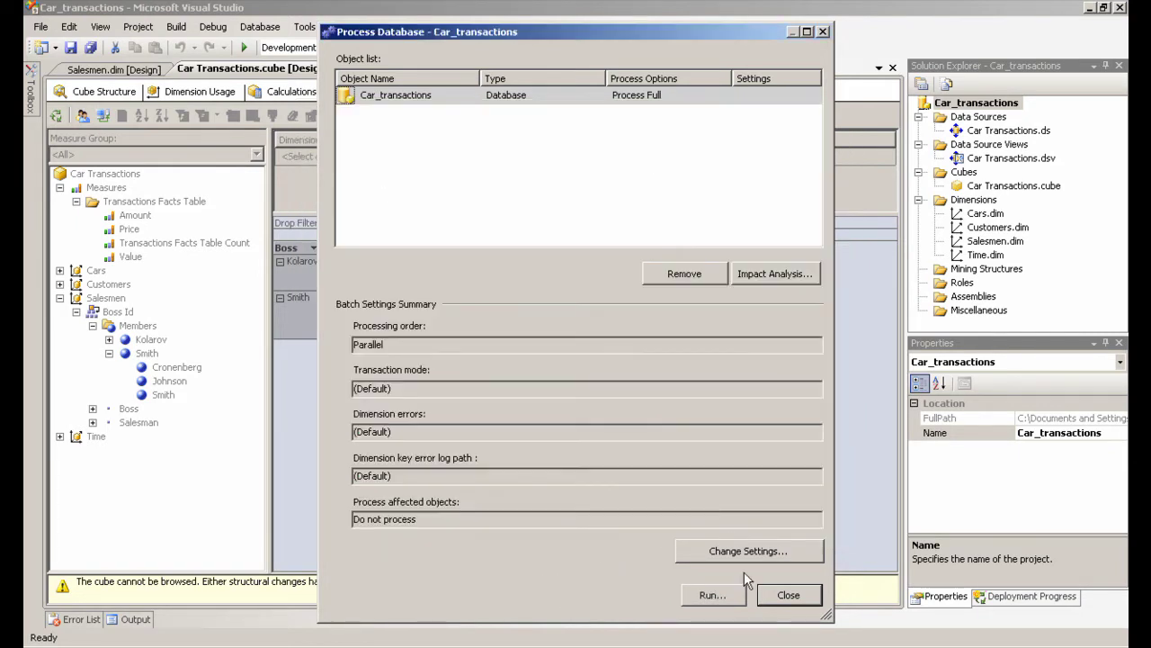
pyautogui.click(777, 595)
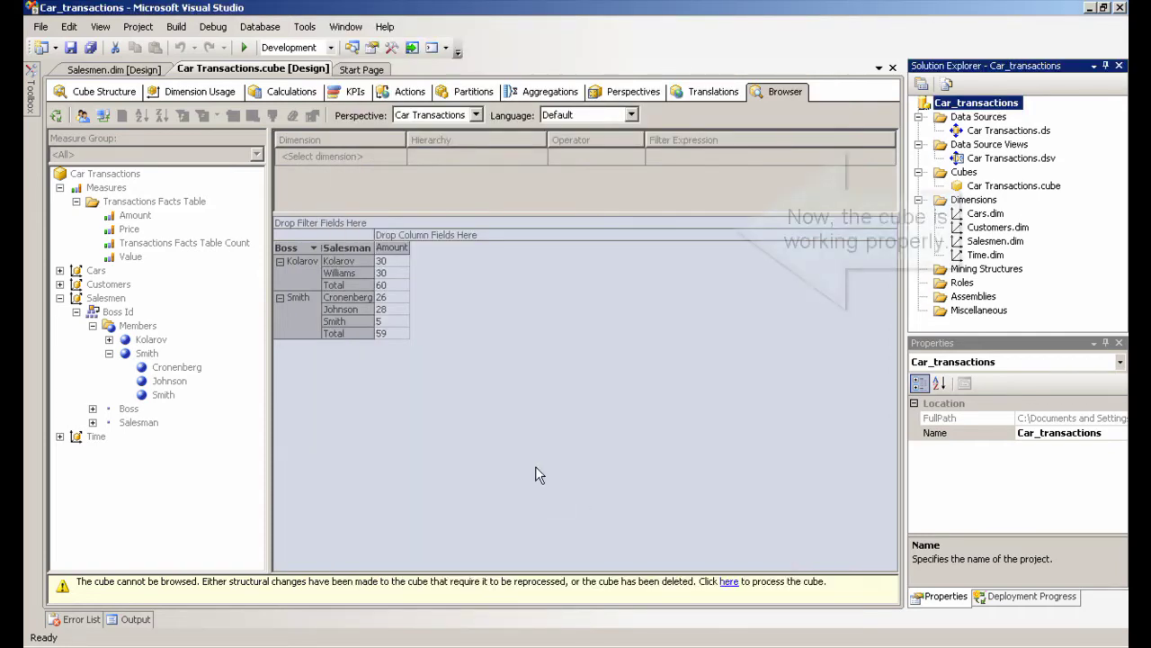
pyautogui.click(101, 116)
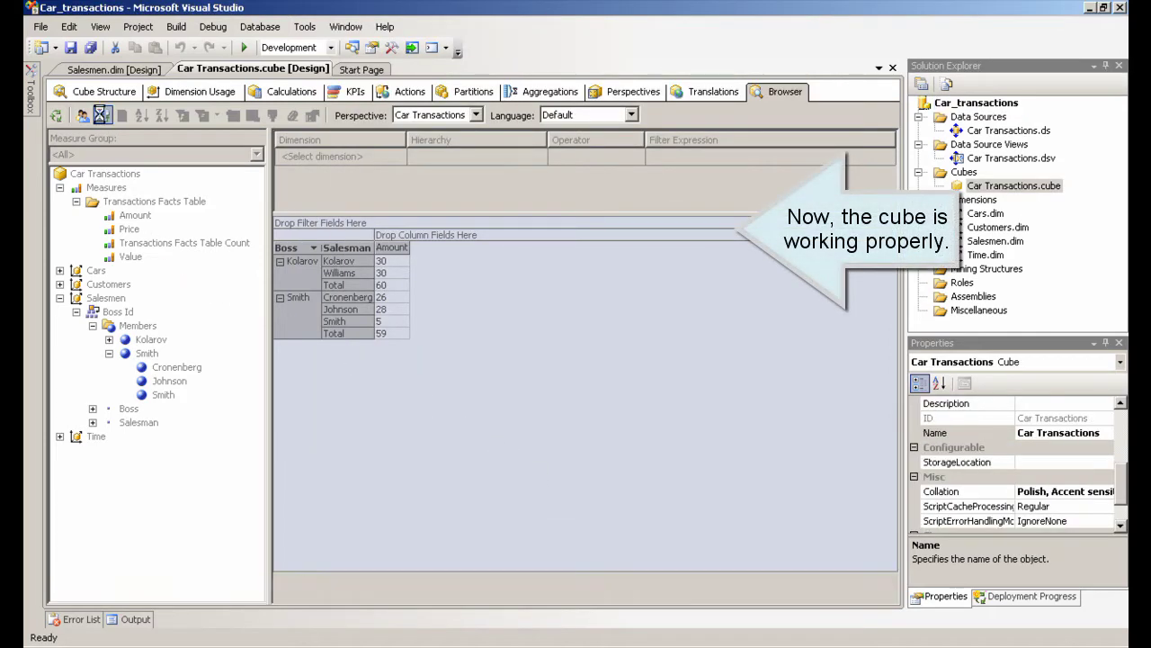
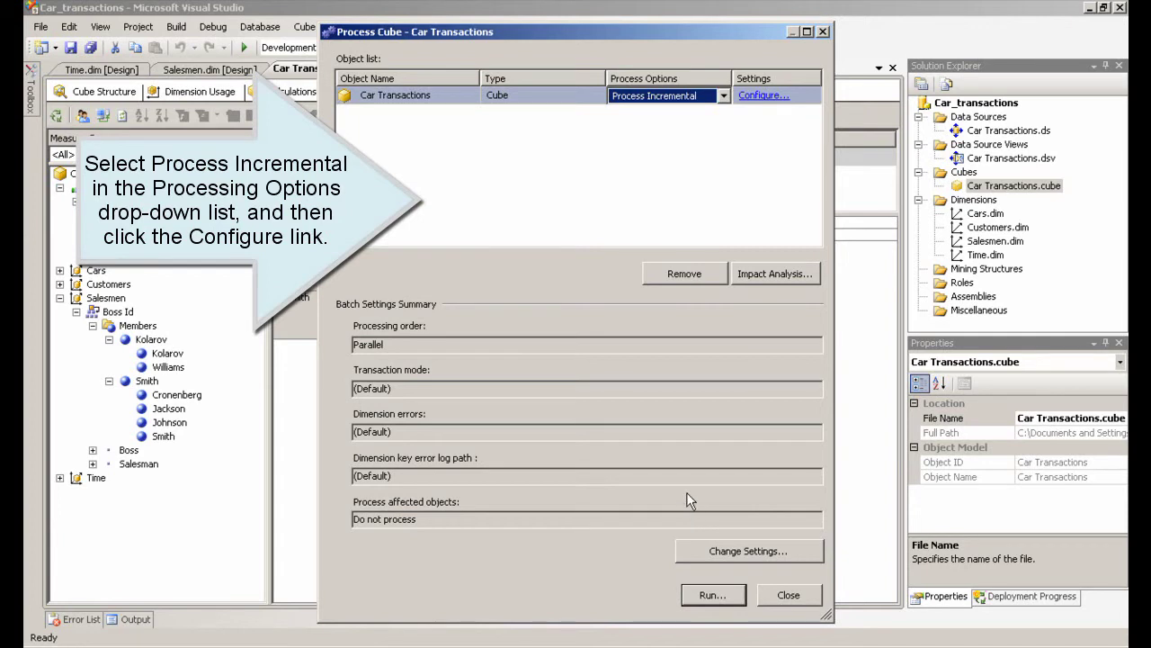
# - Configure the incremental update for partition Transactions Facts Table 2011 with the source query "select * from transactions_facts_table" on the Car Transactions data source
pyautogui.click(763, 97)
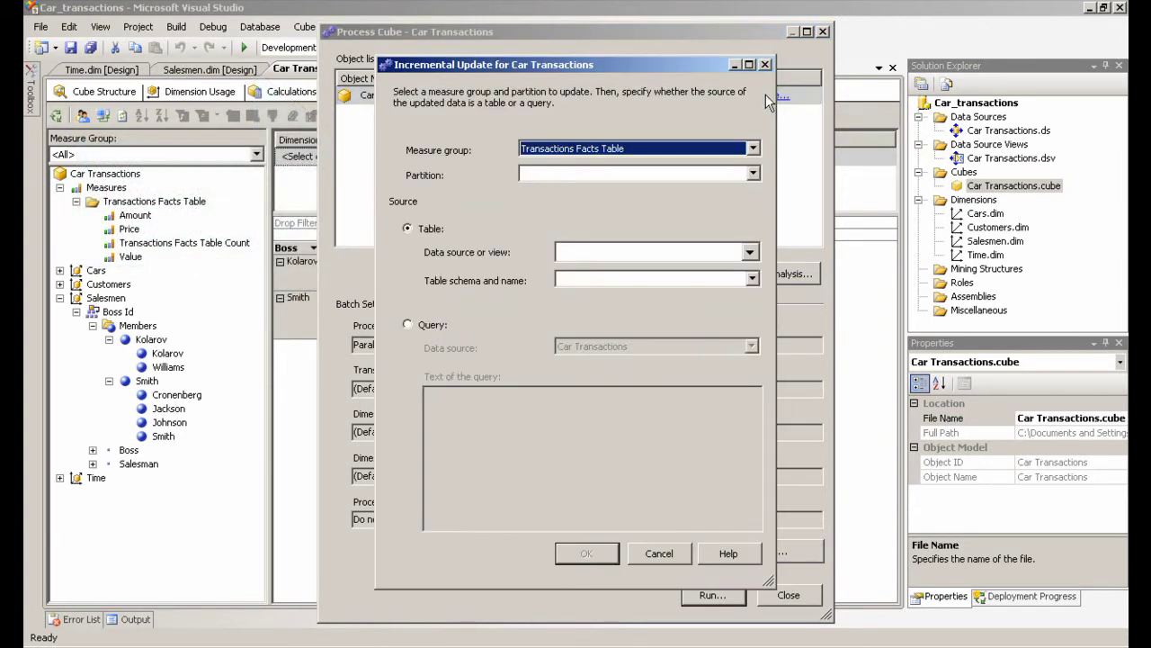
pyautogui.click(752, 175)
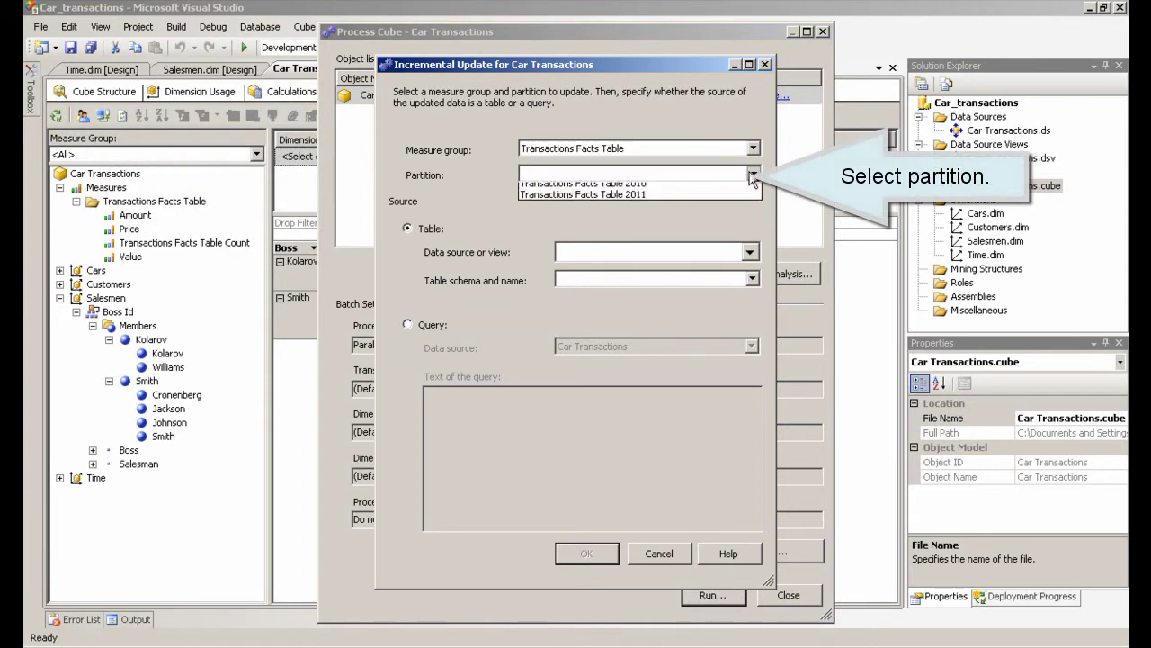
pyautogui.click(713, 199)
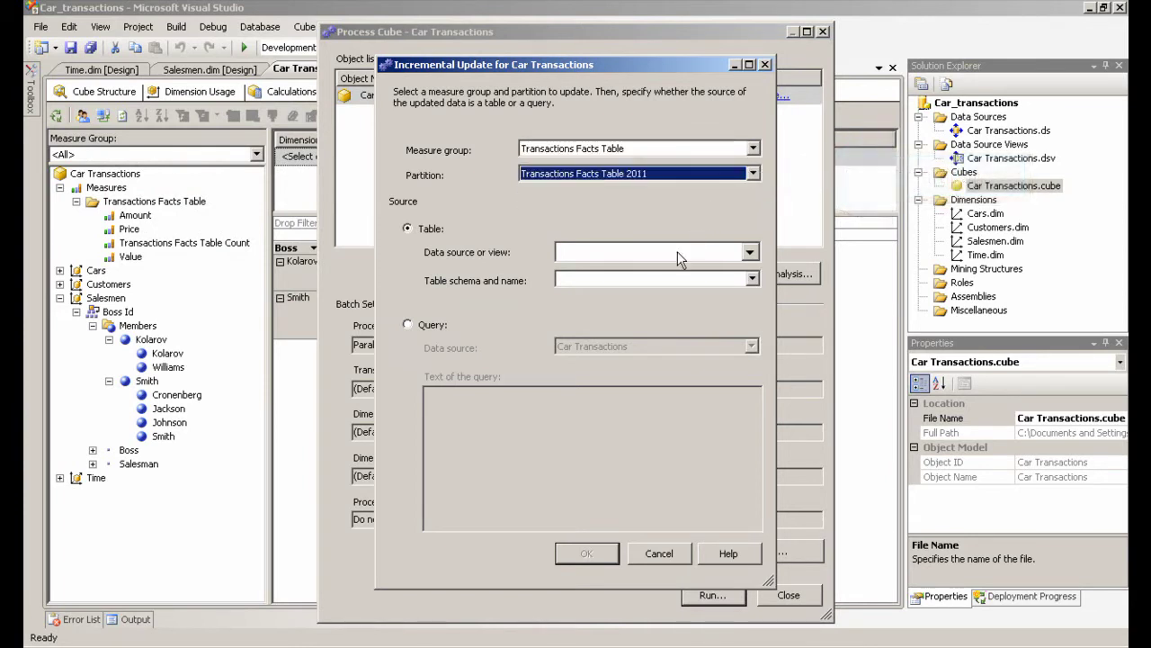
pyautogui.click(435, 325)
pyautogui.click(450, 394)
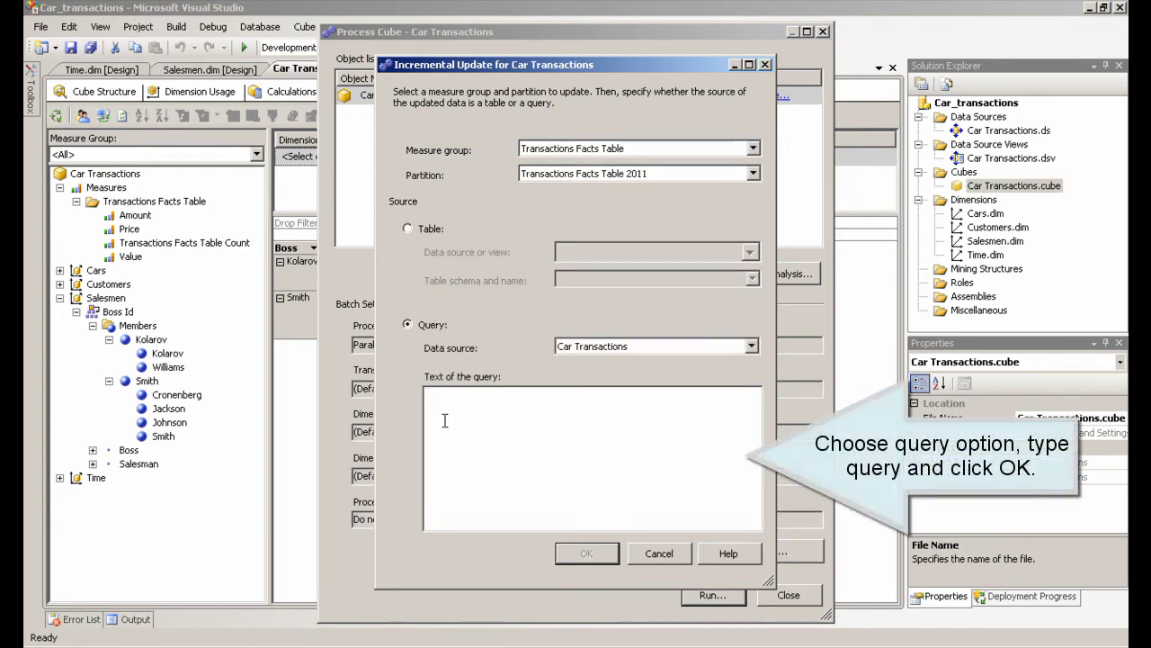
pyautogui.write('select * from transaction')
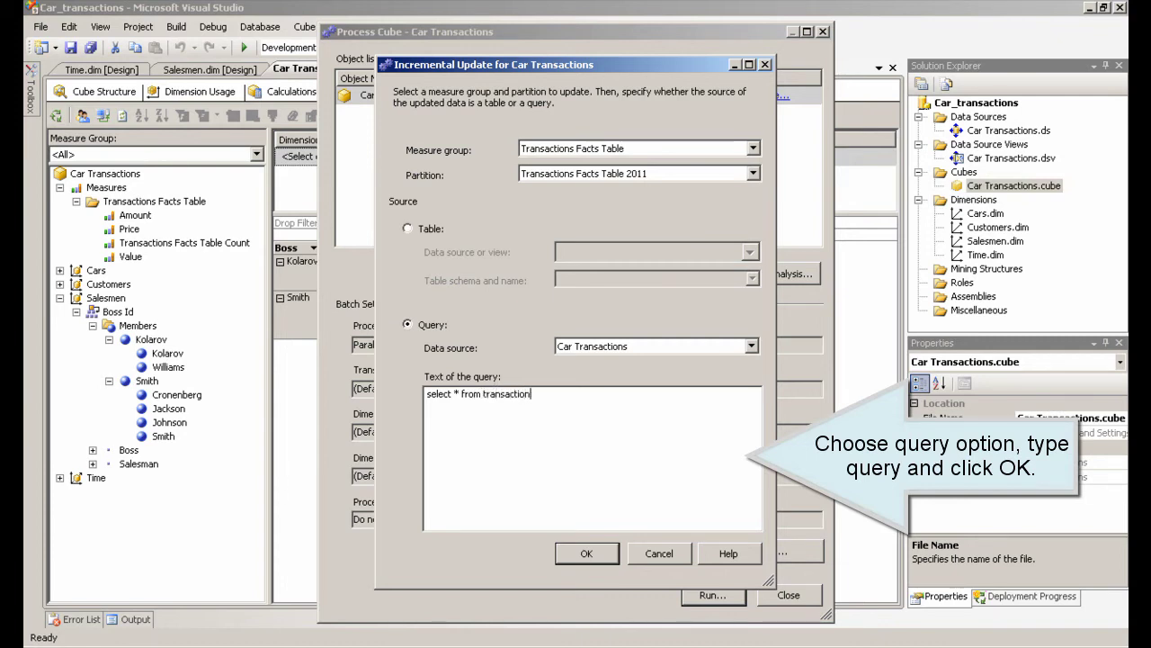
pyautogui.write('s_facts_table')
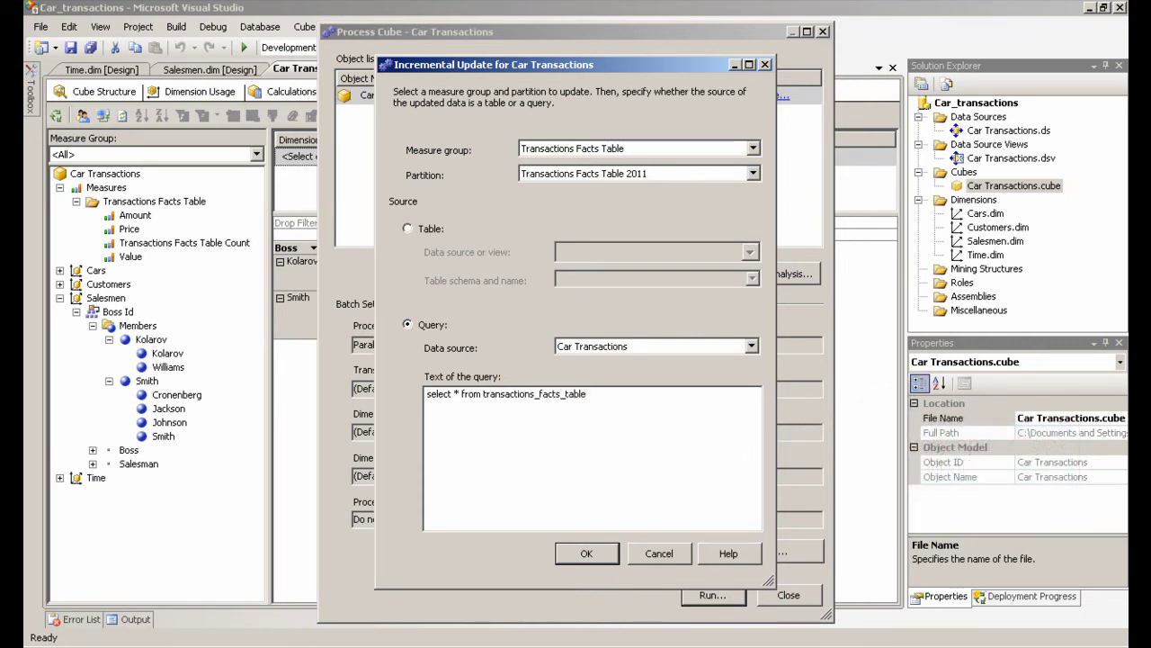
pyautogui.click(580, 554)
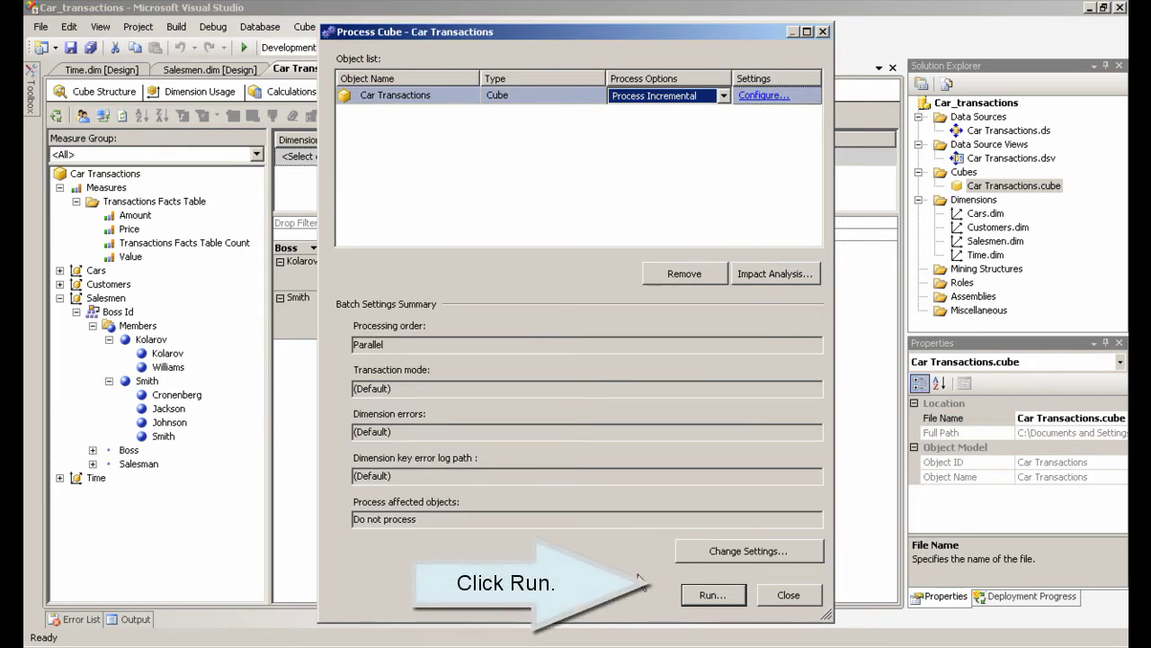
# - Run the incremental processing of the Car Transactions cube, close the processing dialogs and reconnect the cube browser
pyautogui.click(710, 595)
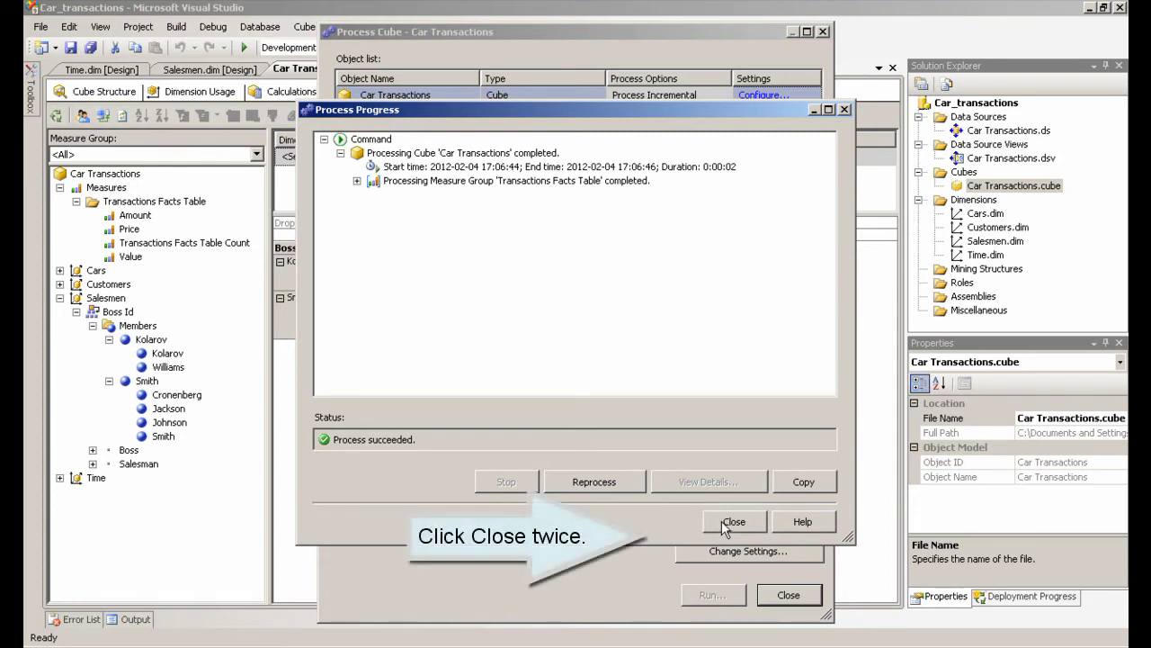
pyautogui.click(728, 522)
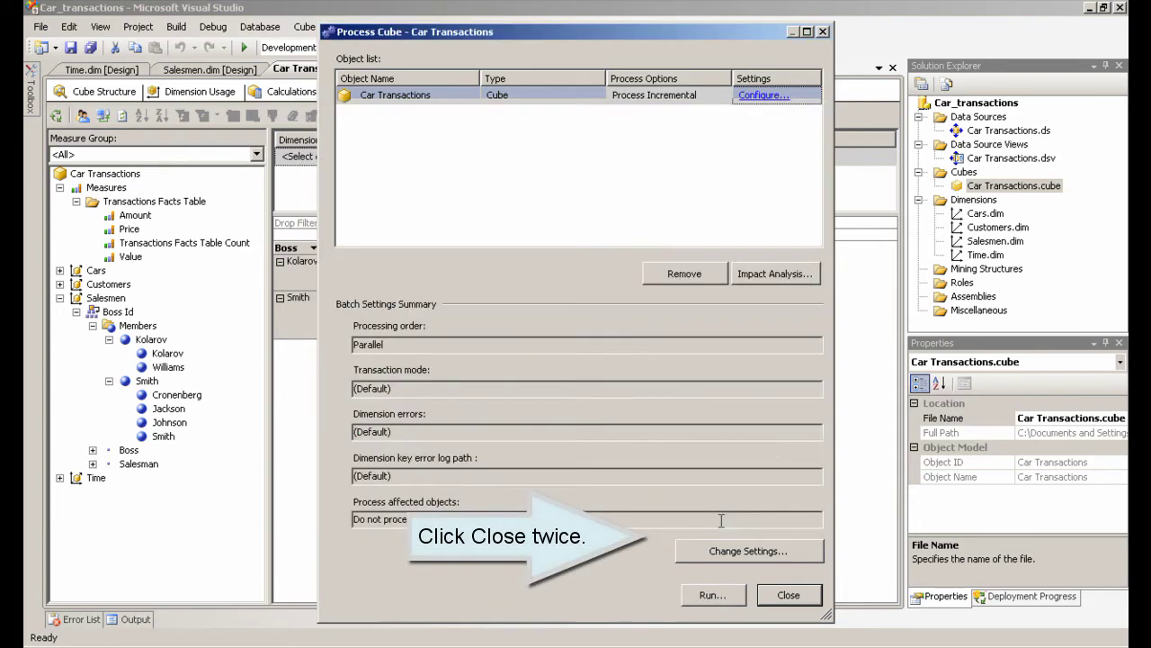
pyautogui.click(784, 596)
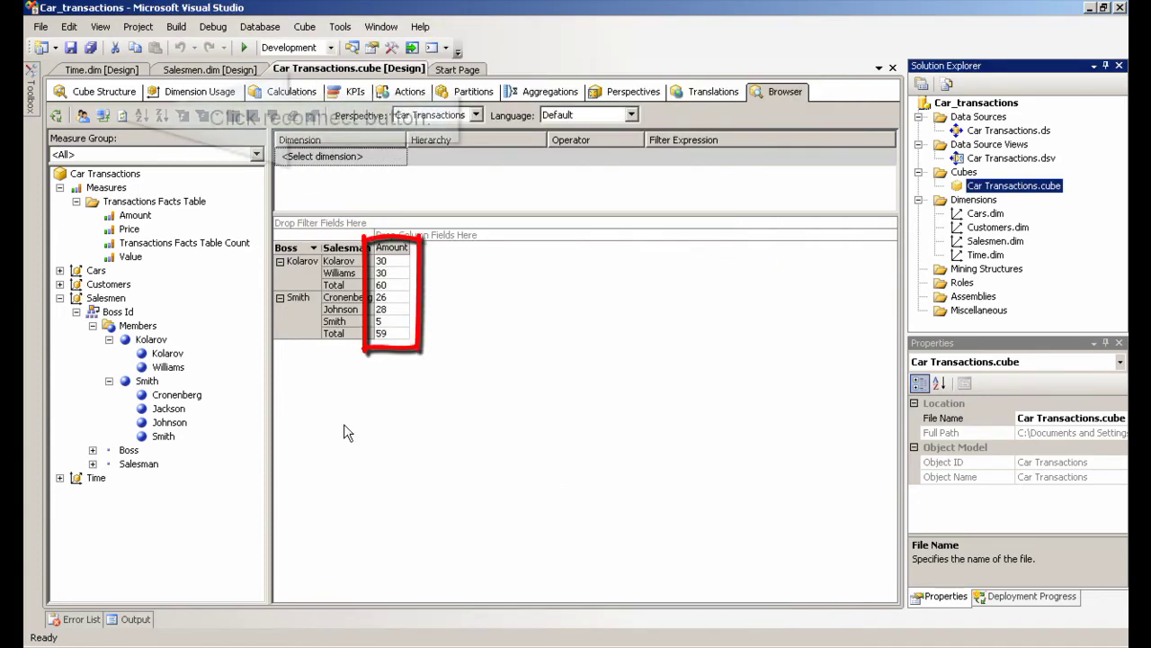
pyautogui.click(103, 115)
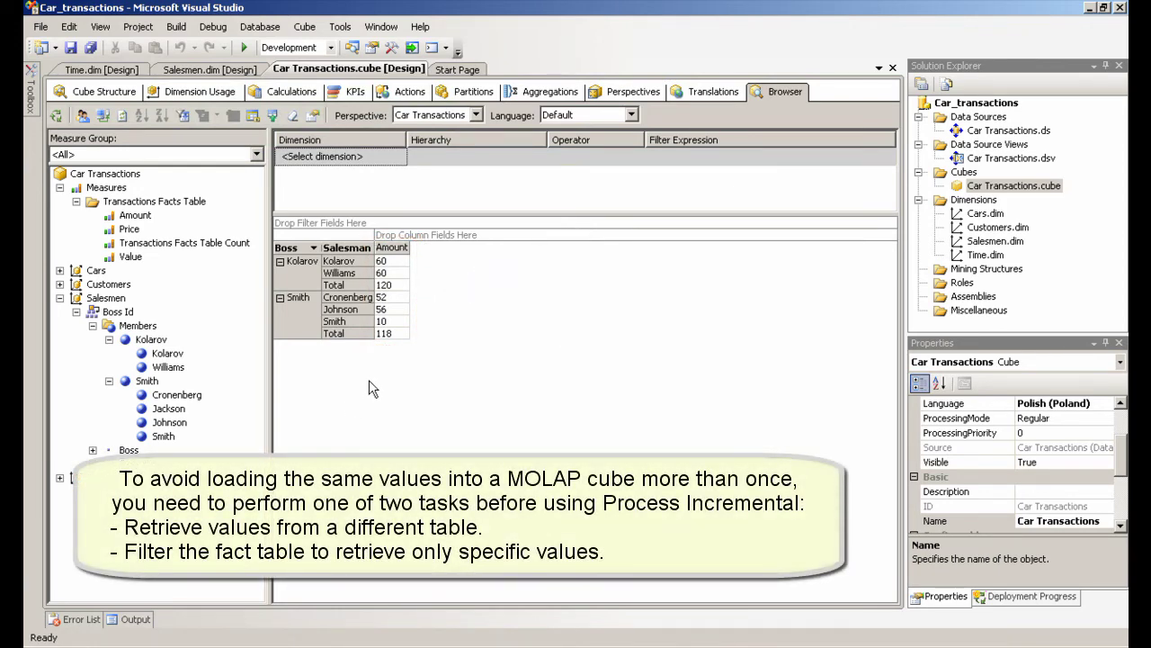
# - Process the Car Transactions cube with the Process Data option and reconnect the cube browser
pyautogui.rightClick(983, 192)
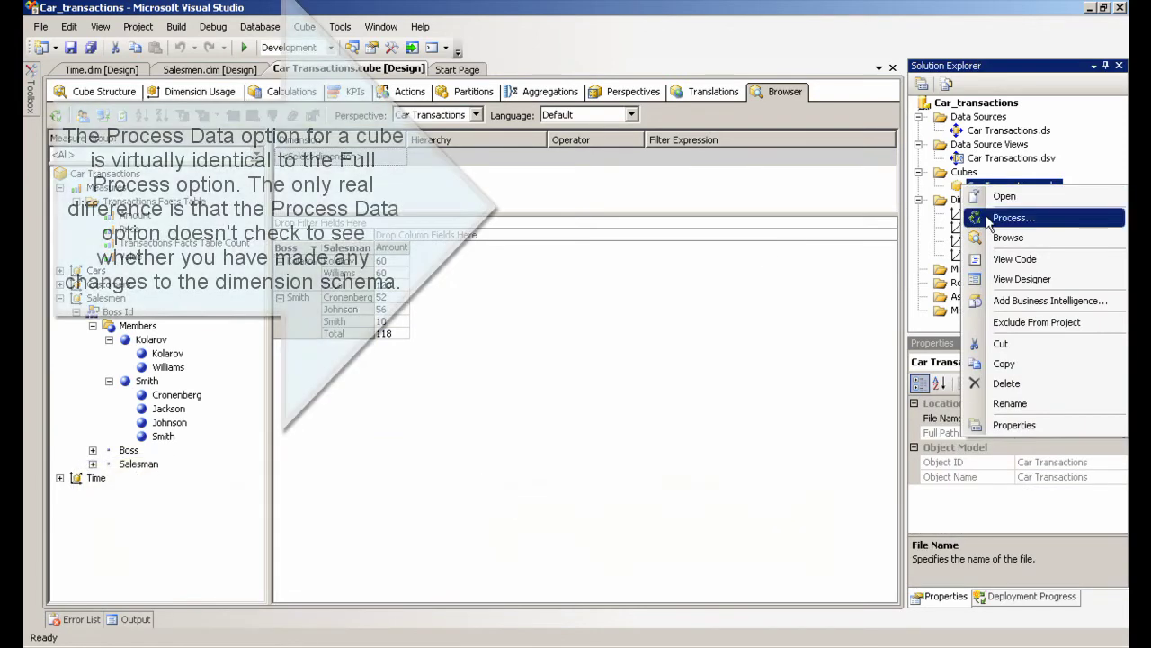
pyautogui.click(1003, 216)
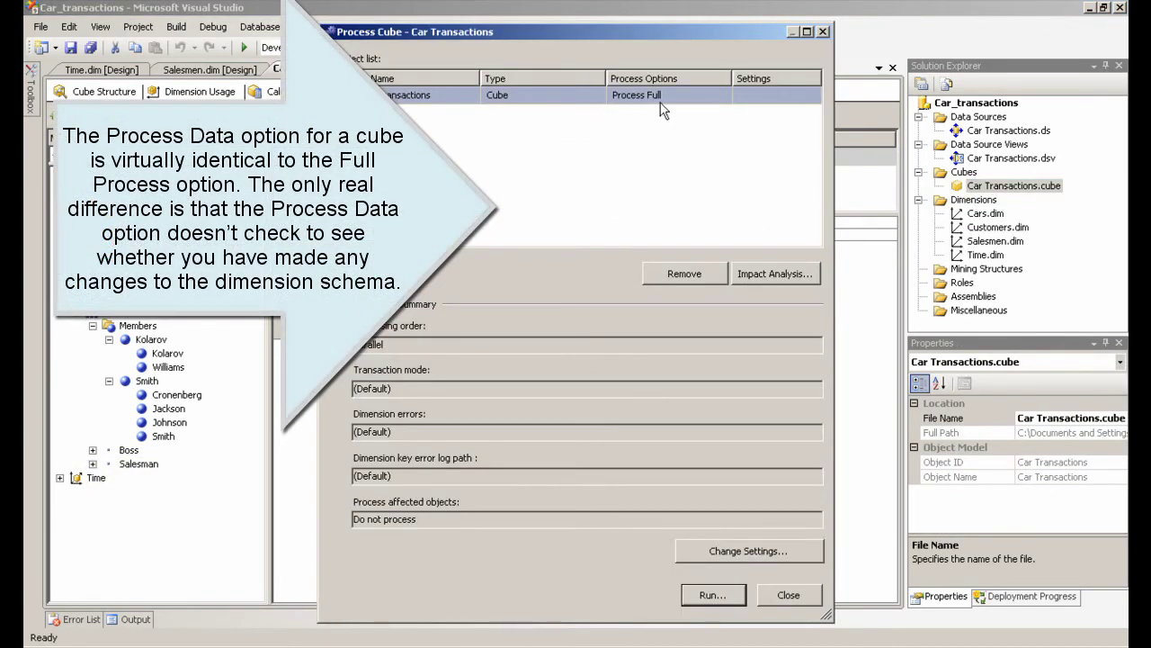
pyautogui.click(717, 96)
pyautogui.click(724, 96)
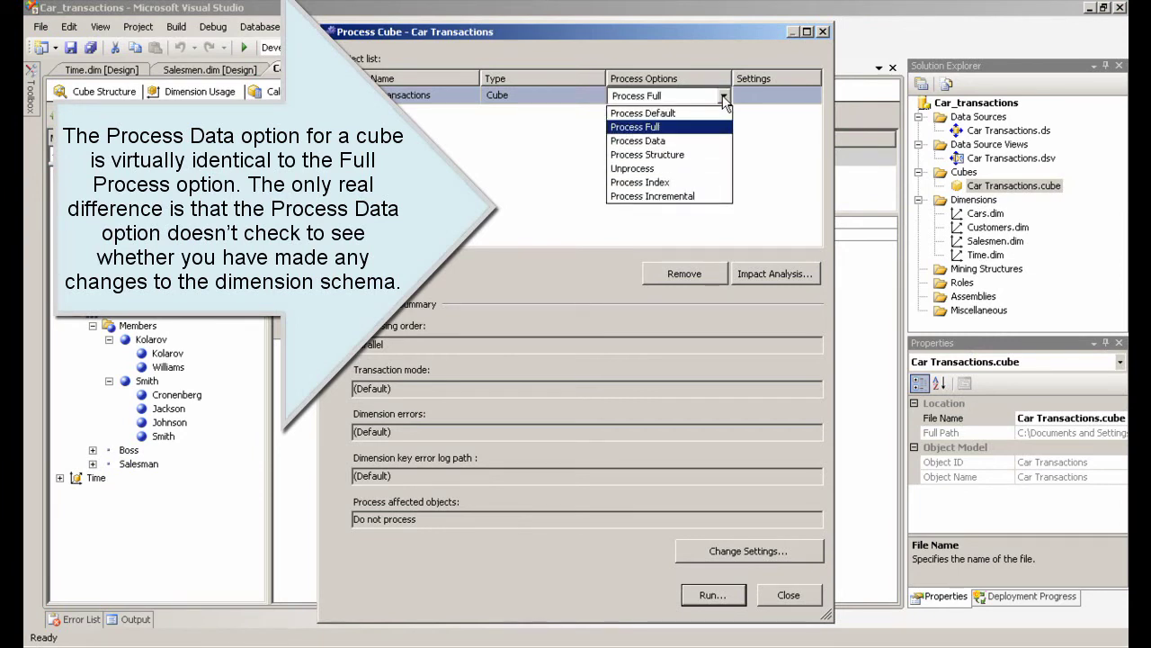
pyautogui.click(670, 142)
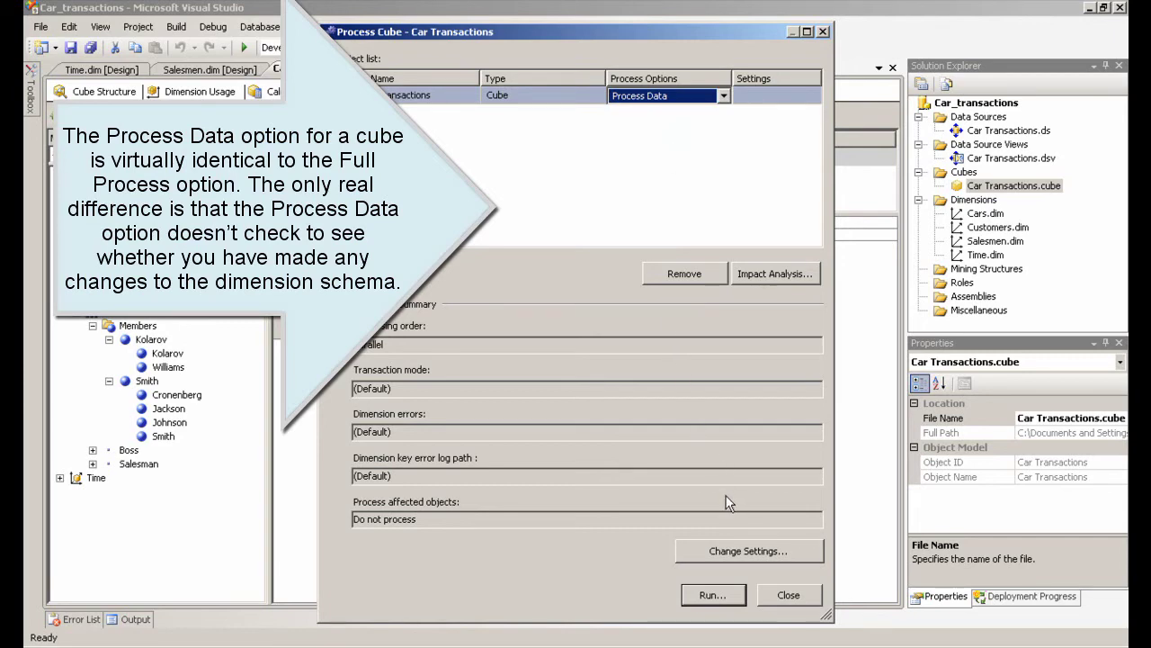
pyautogui.click(714, 592)
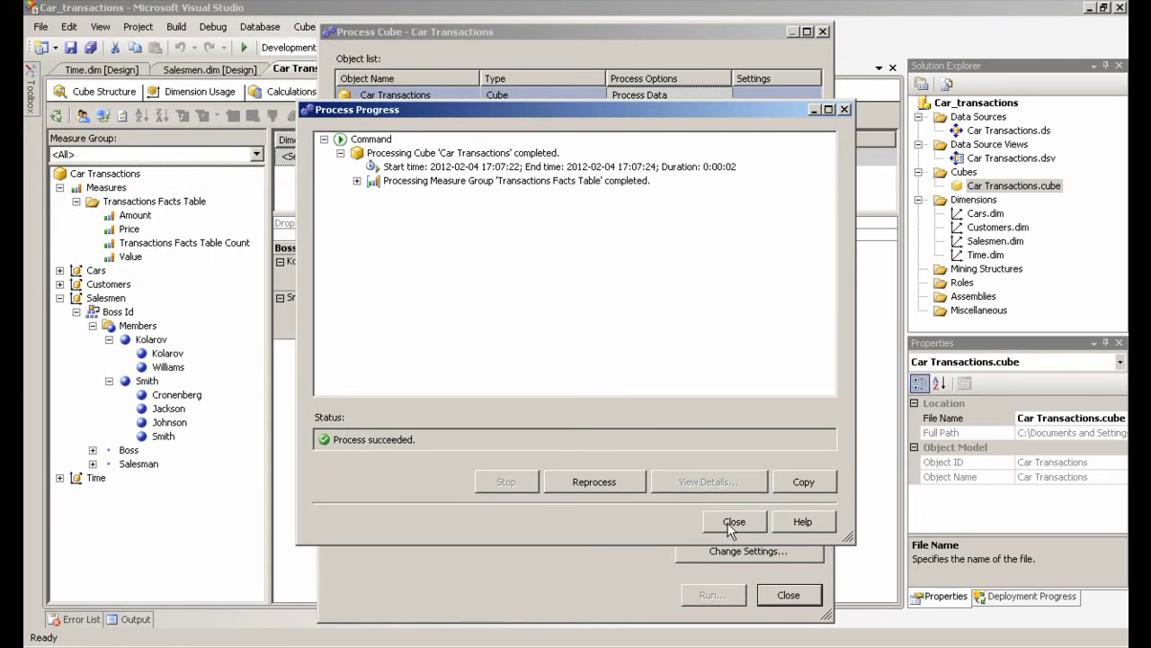
pyautogui.click(732, 524)
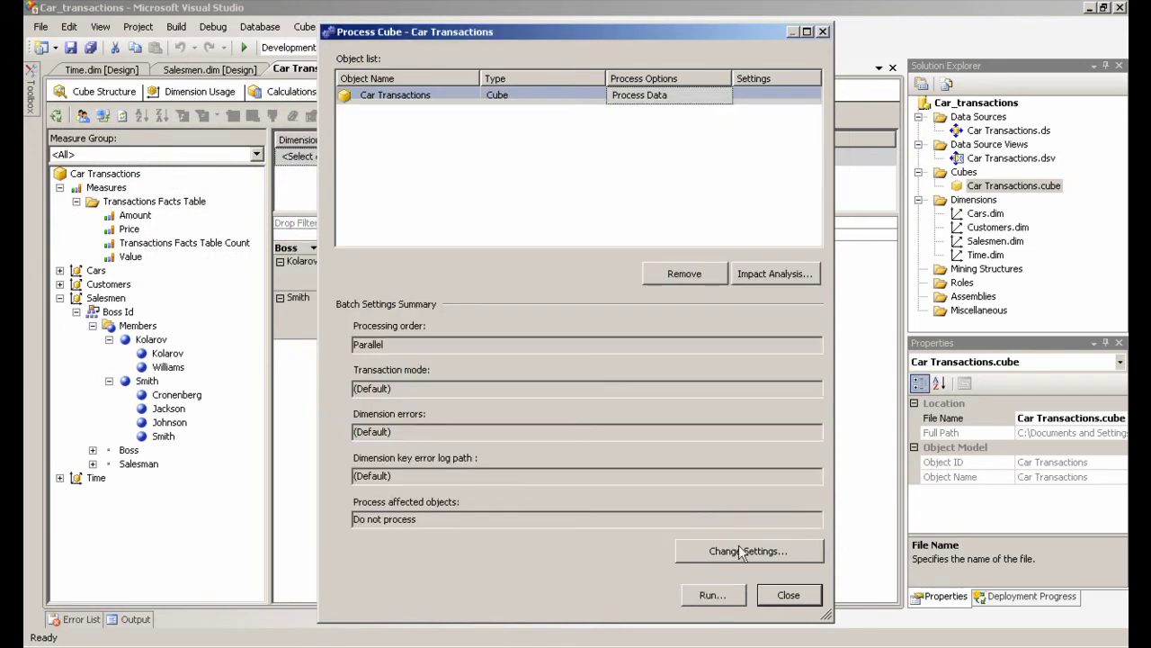
pyautogui.click(788, 594)
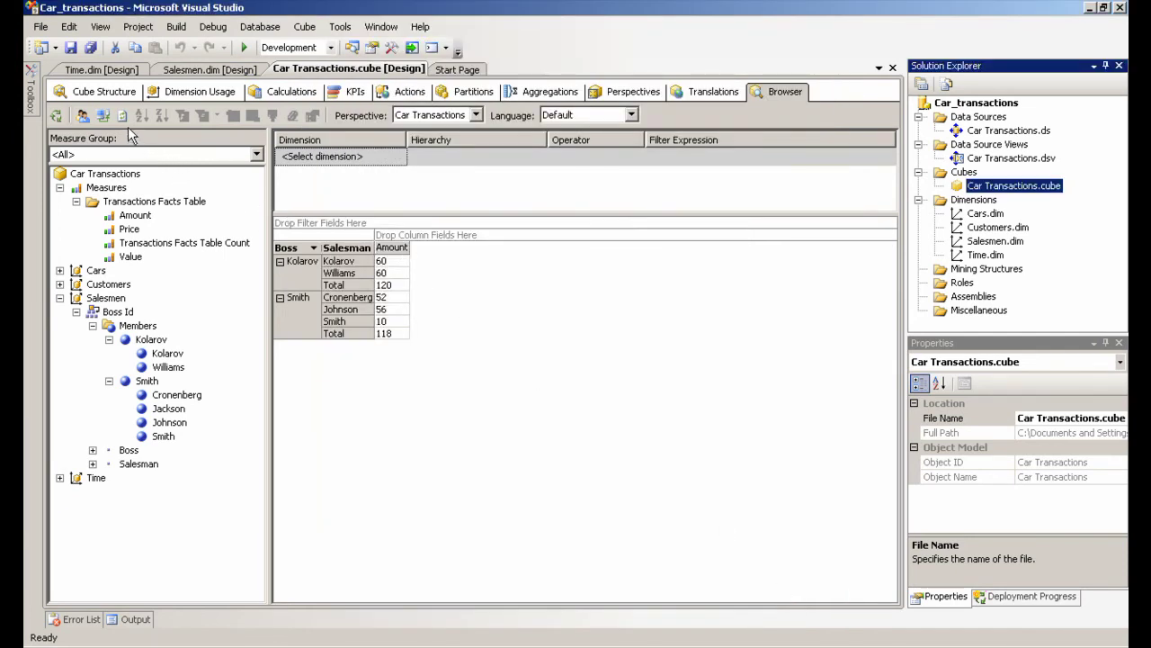
pyautogui.click(104, 117)
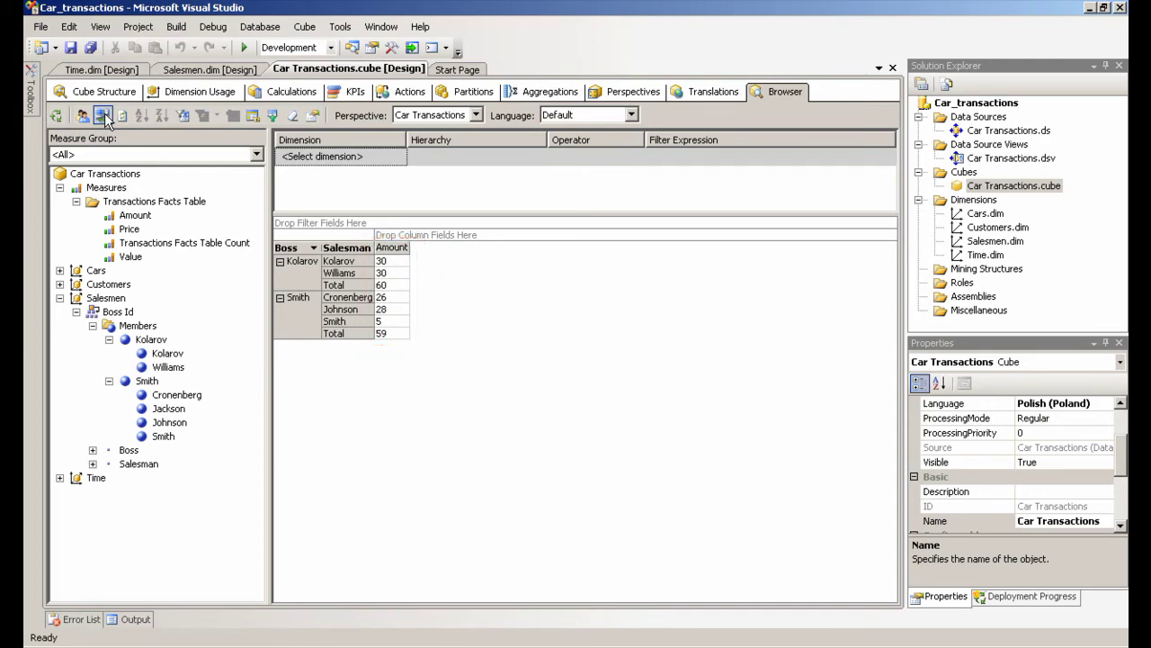
# - Process the Car Transactions cube with the Process Structure option and reconnect the cube browser
pyautogui.rightClick(990, 187)
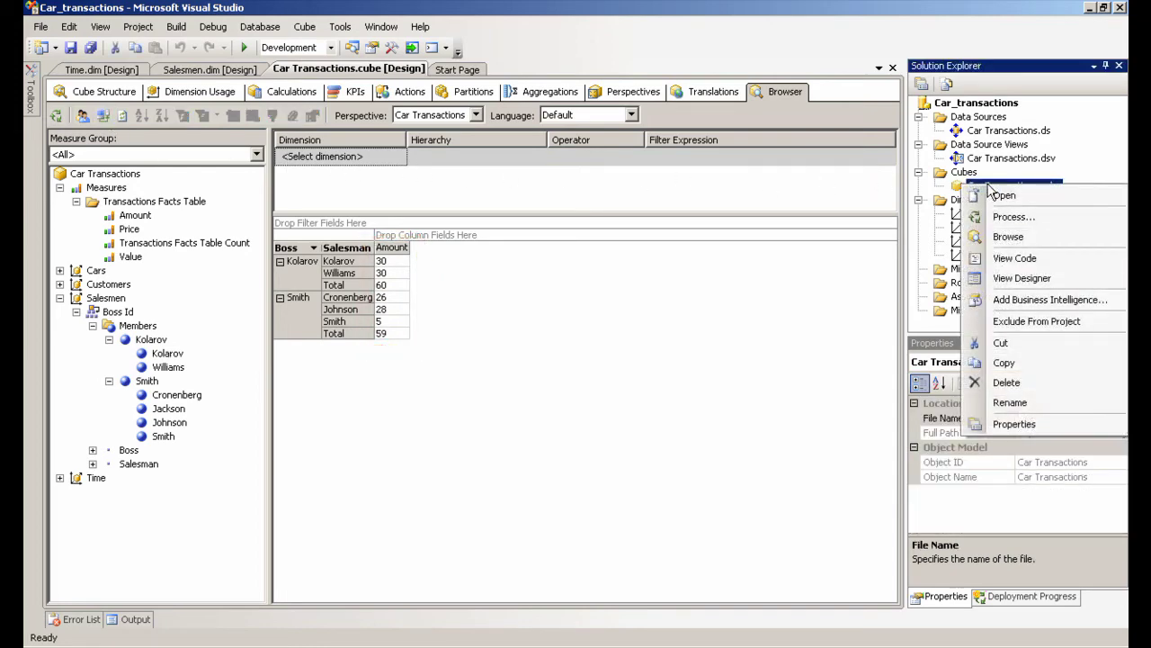
pyautogui.click(994, 217)
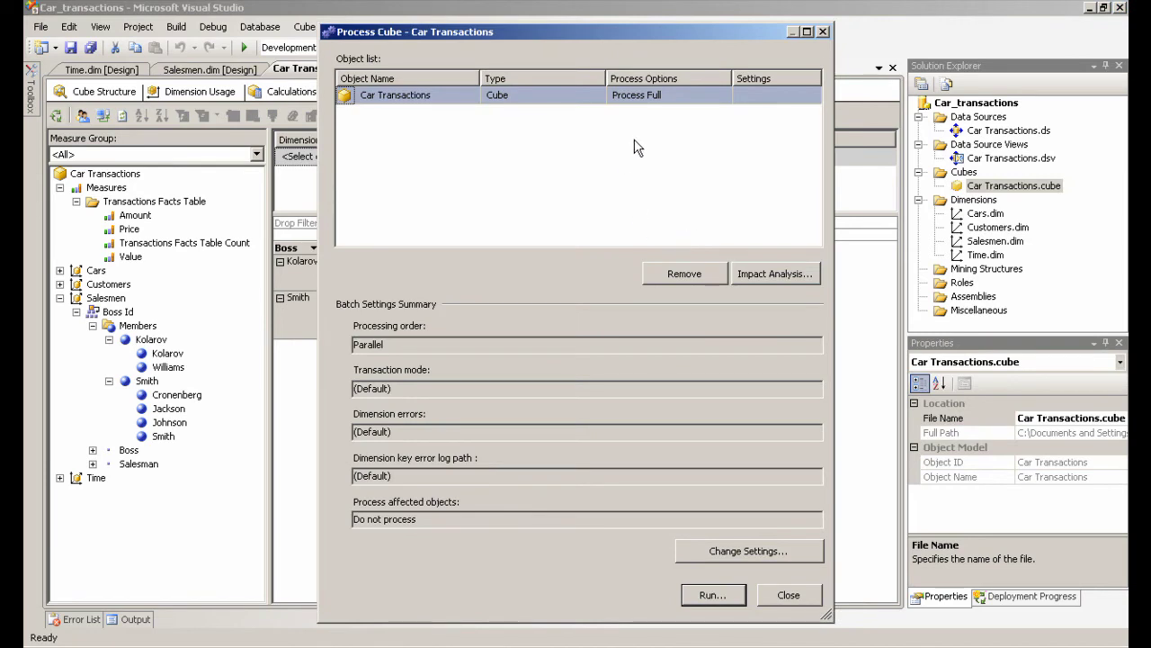
pyautogui.click(697, 97)
pyautogui.click(722, 97)
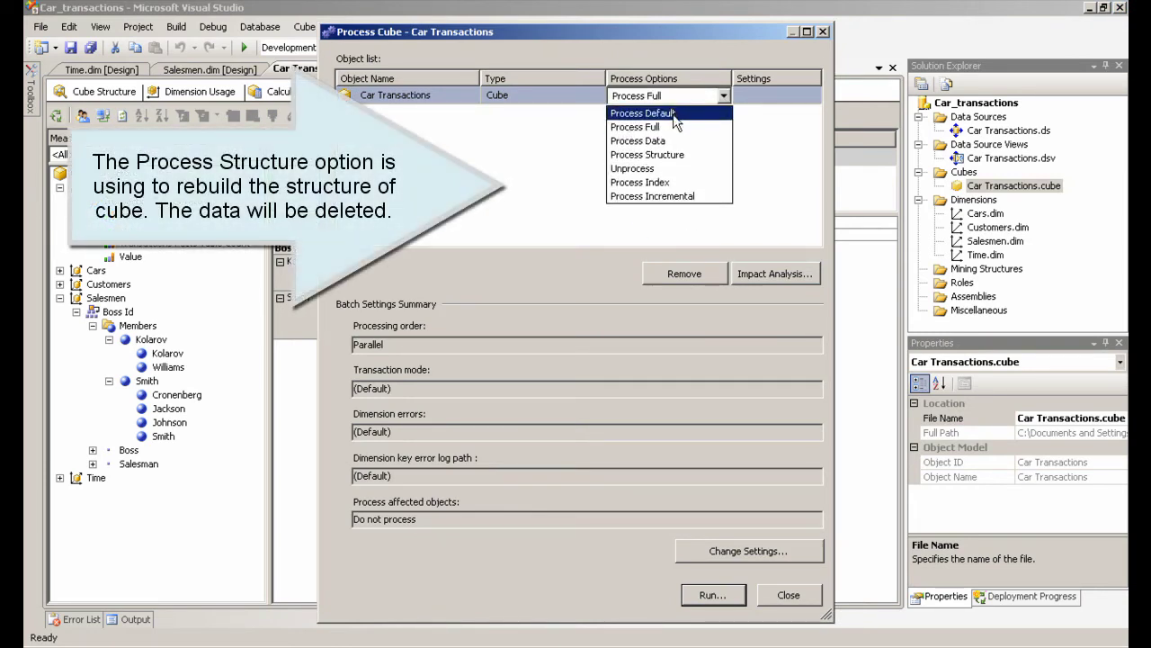
pyautogui.click(675, 155)
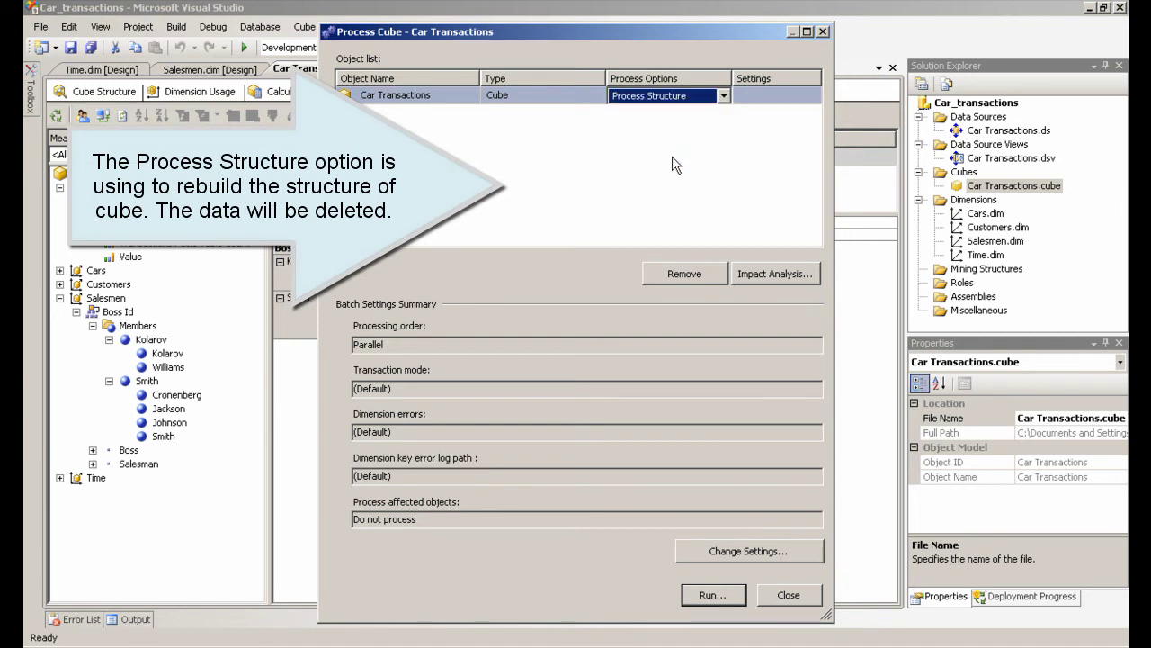
pyautogui.click(712, 595)
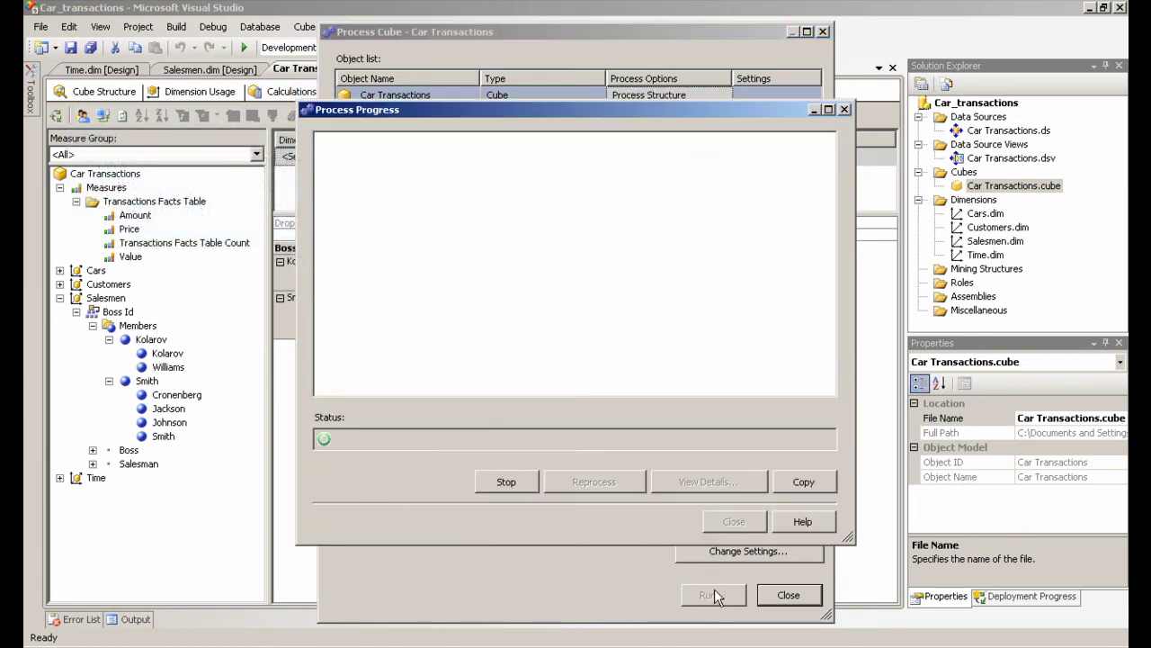
pyautogui.click(734, 524)
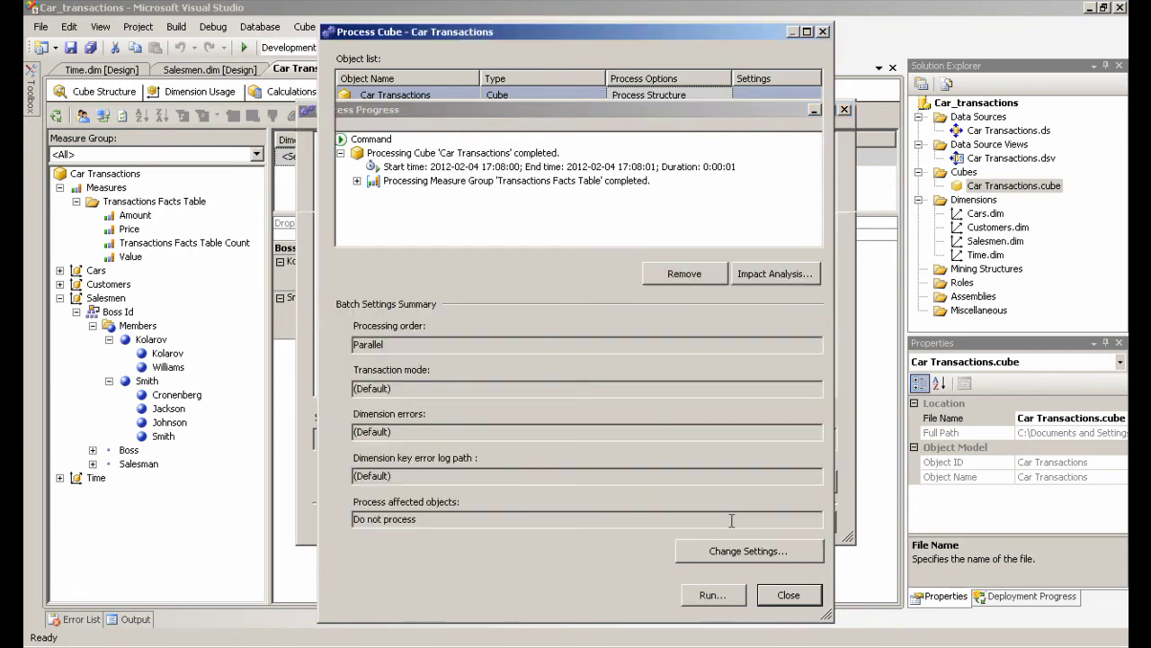
pyautogui.click(781, 598)
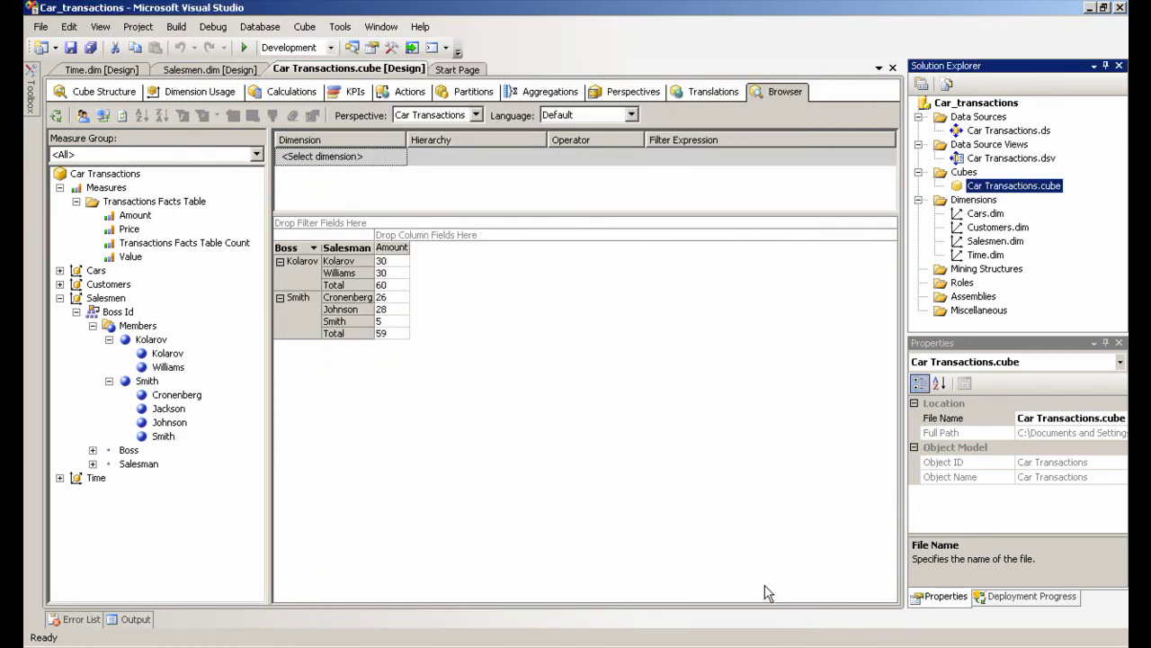
pyautogui.click(104, 116)
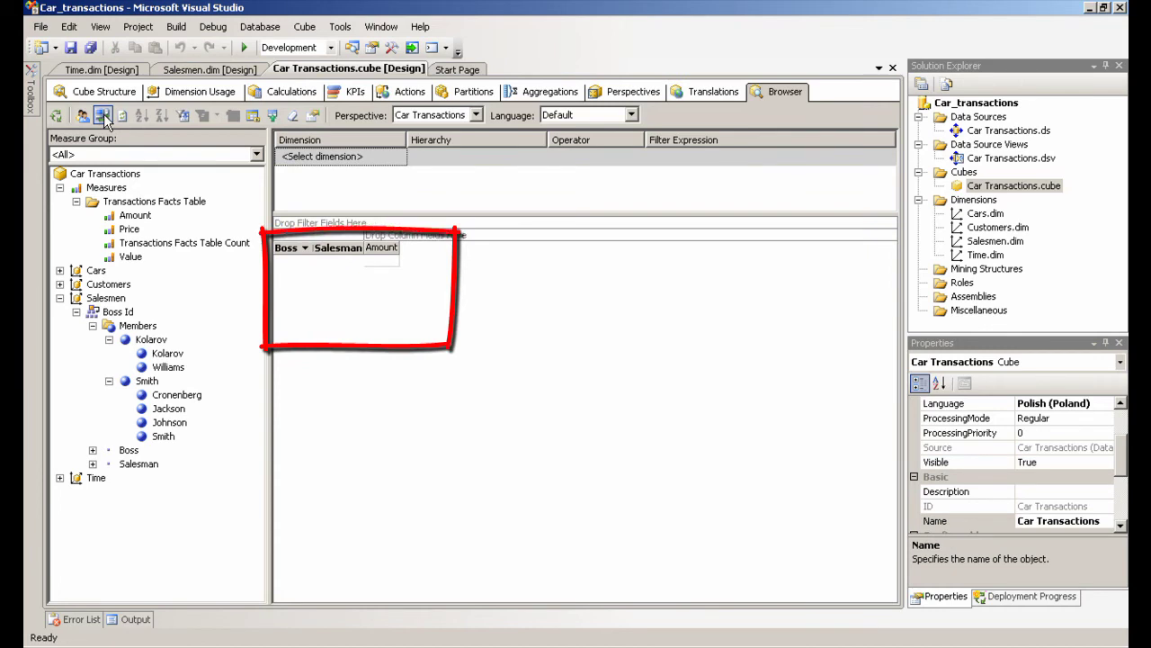
# - Process the Car Transactions cube with the Process Full option and close the processing dialogs
pyautogui.rightClick(989, 187)
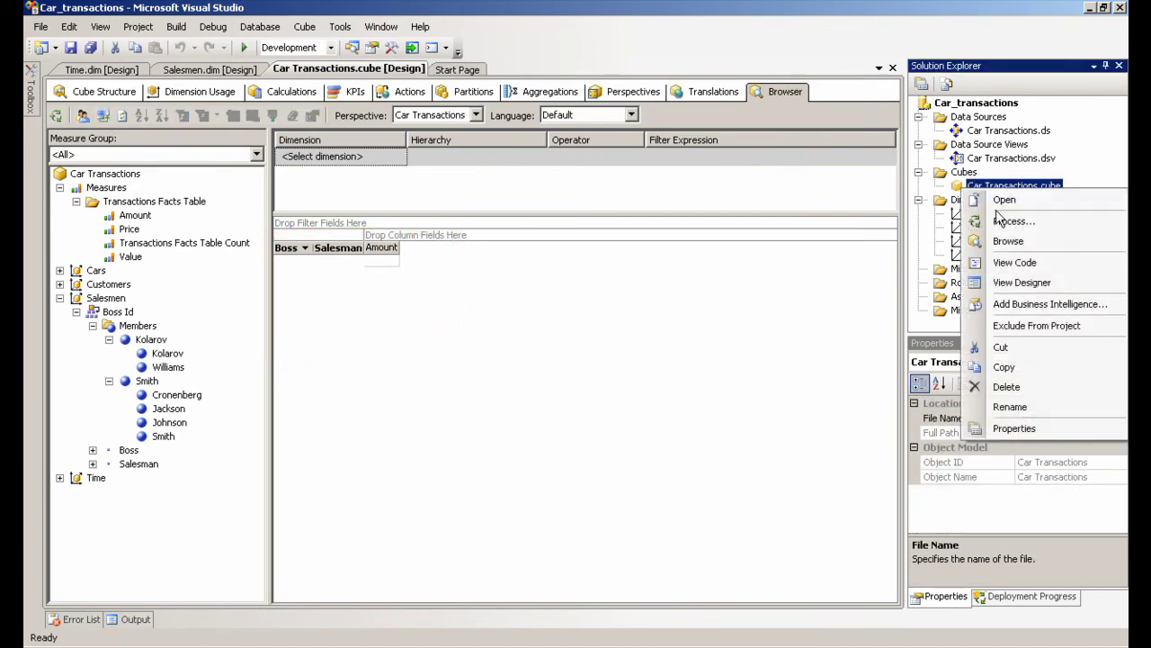
pyautogui.click(998, 223)
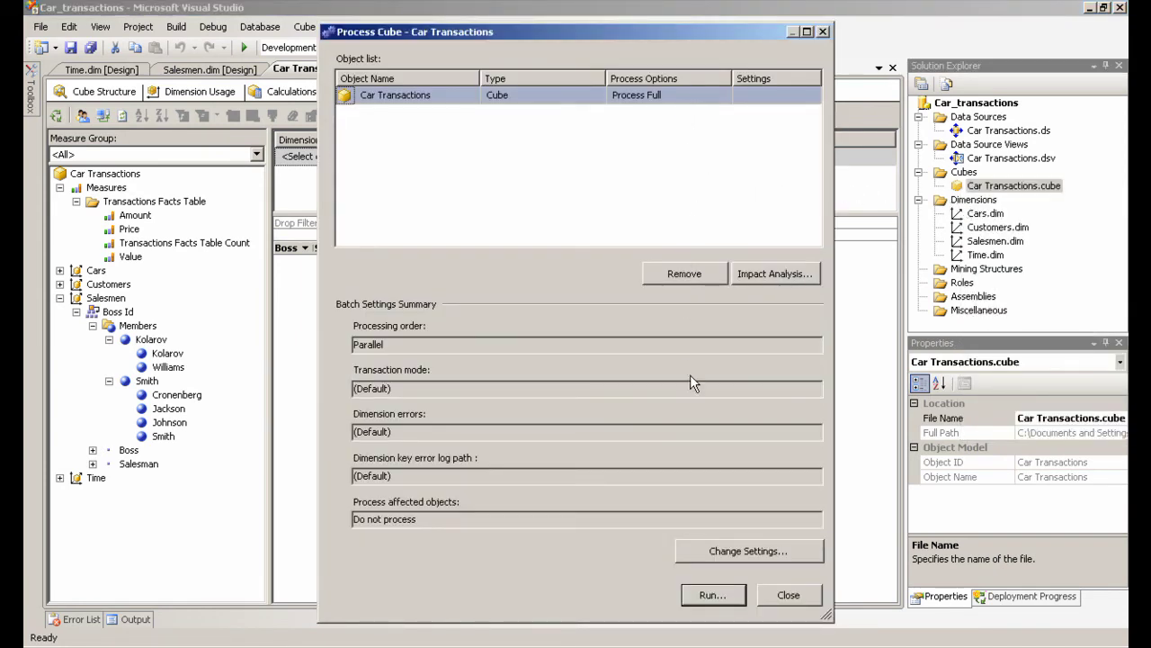
pyautogui.click(728, 597)
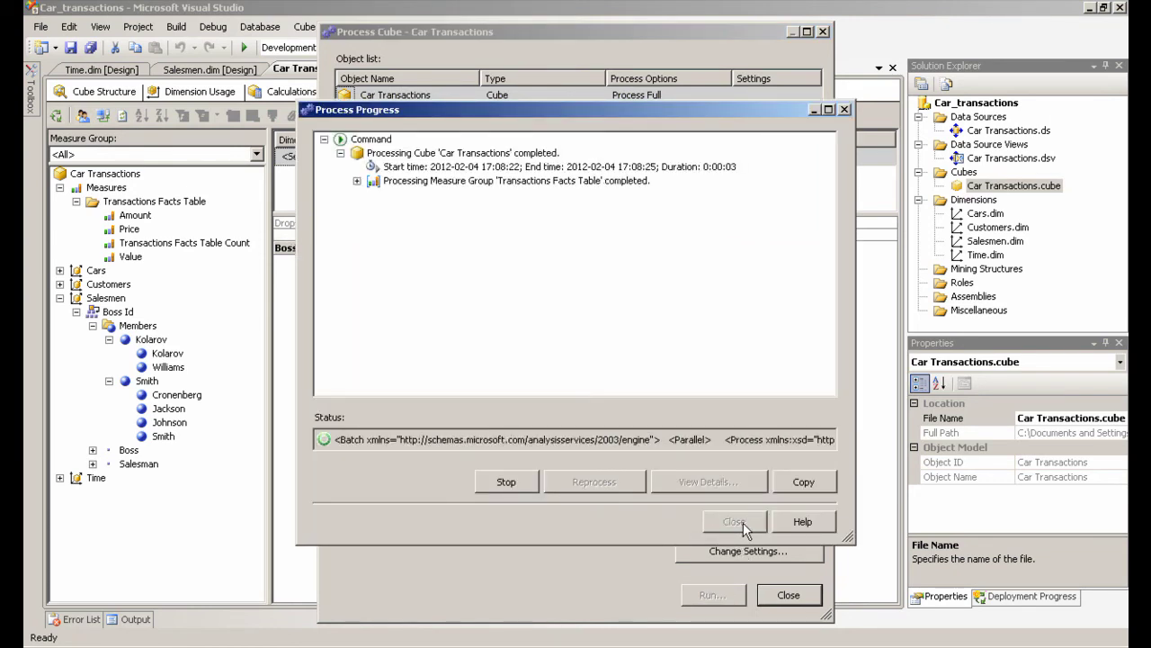
pyautogui.click(743, 522)
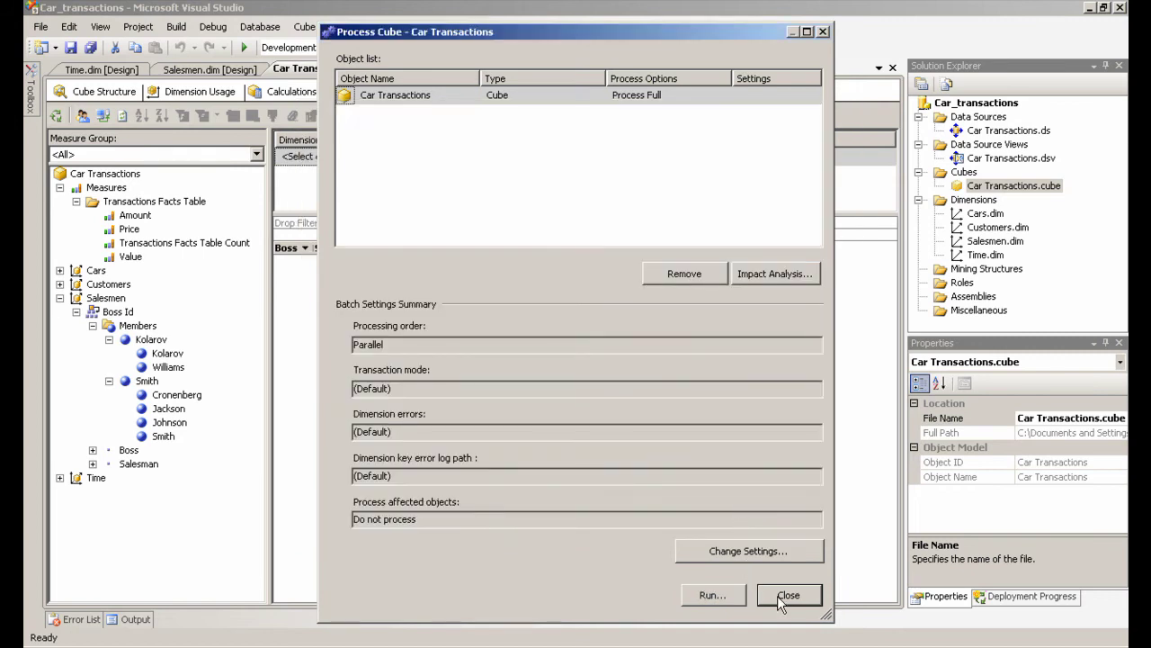
pyautogui.click(781, 597)
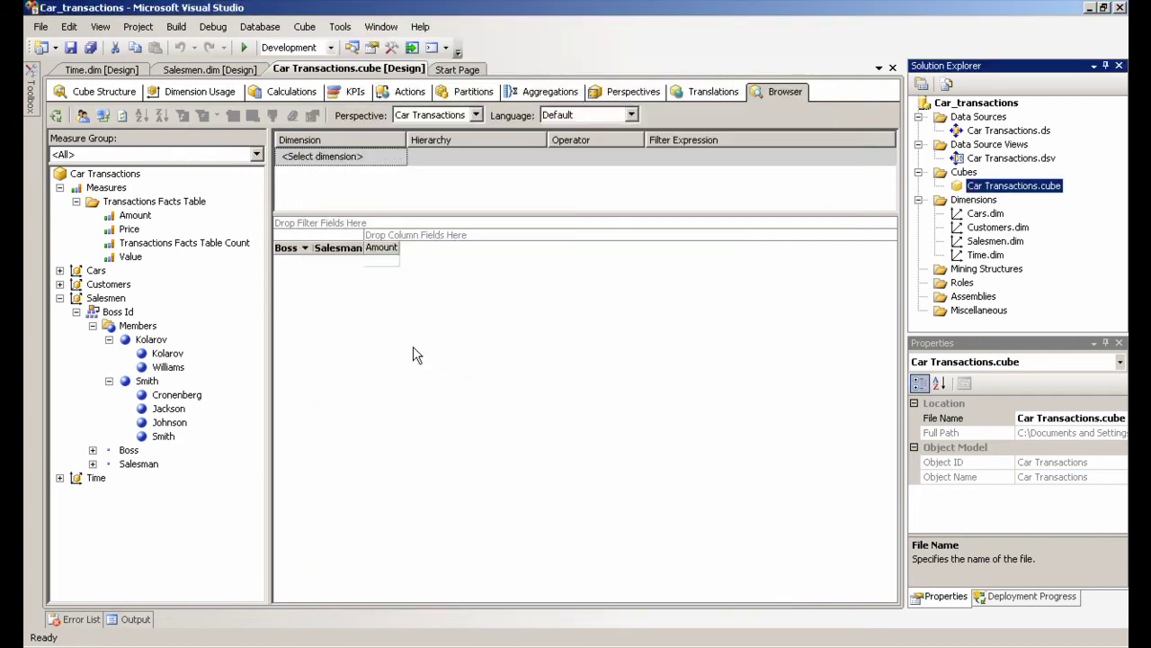
# - Reconnect the Car Transactions cube browser and expand both boss rows to show the amounts per salesman
pyautogui.click(100, 117)
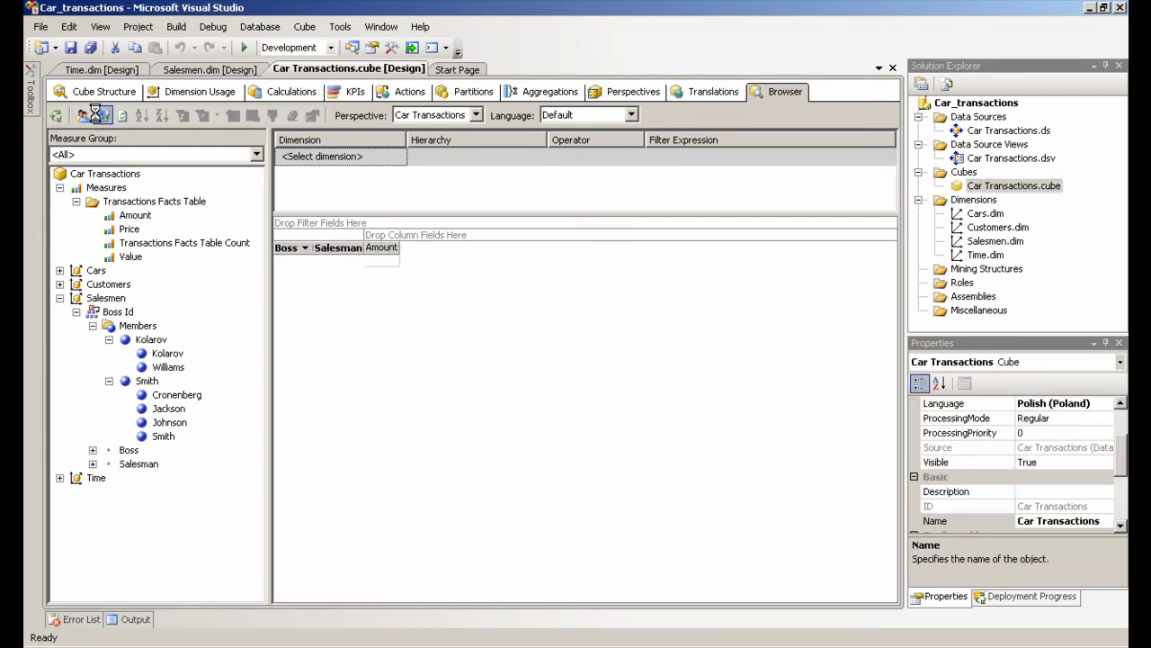
pyautogui.click(281, 261)
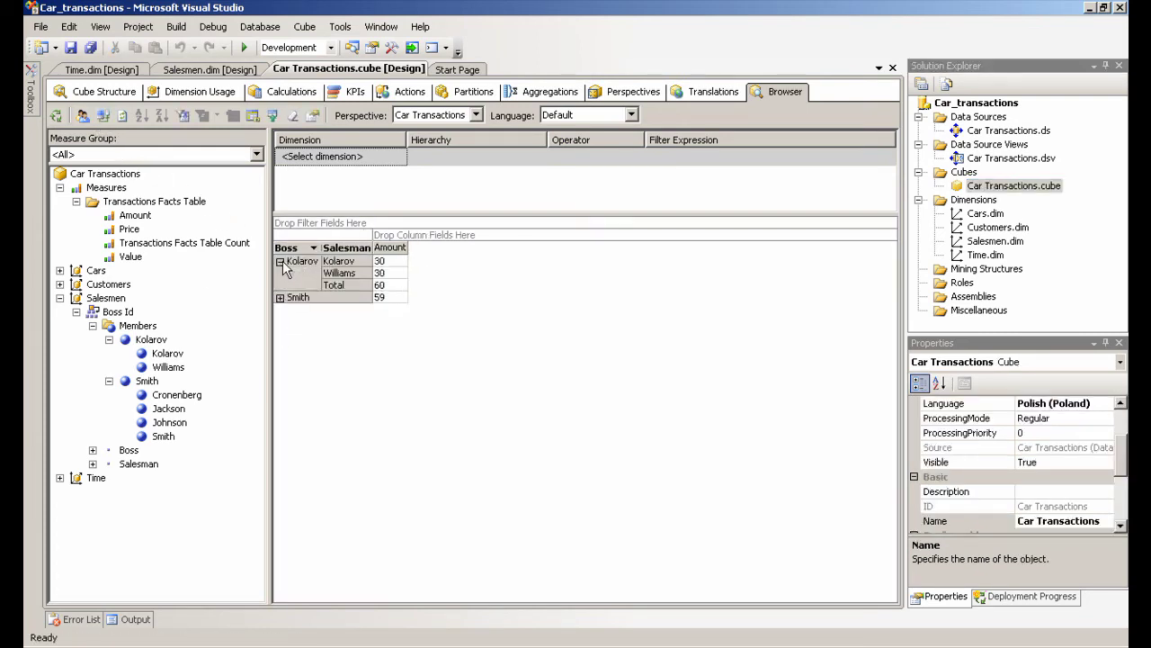
pyautogui.click(279, 298)
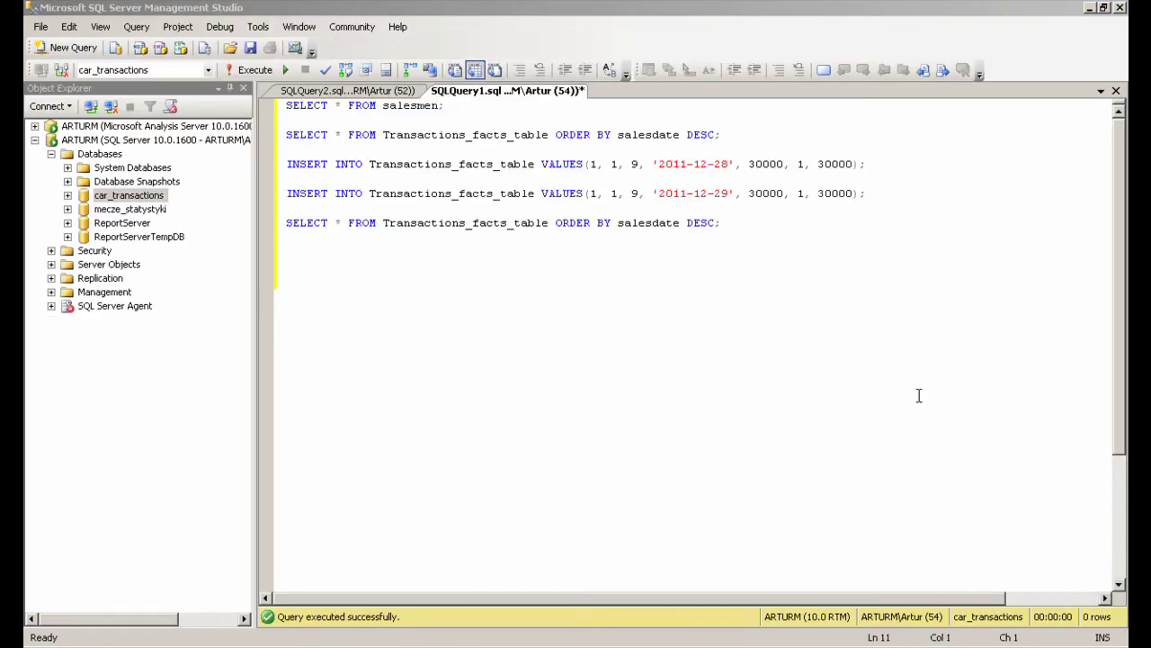
# - Run the query listing the salesmen table, followed by the first query listing Transactions_facts_table by salesdate descending
pyautogui.moveTo(450, 105); pyautogui.dragTo(284, 105)
pyautogui.click(250, 70)
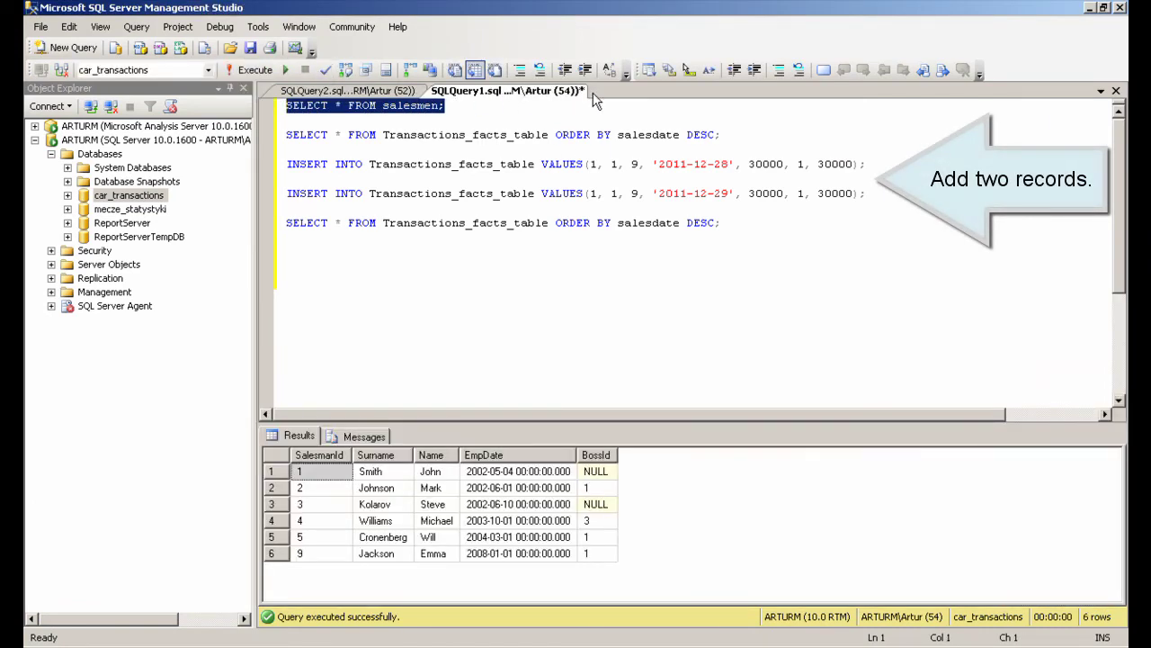
pyautogui.moveTo(731, 134); pyautogui.dragTo(284, 134)
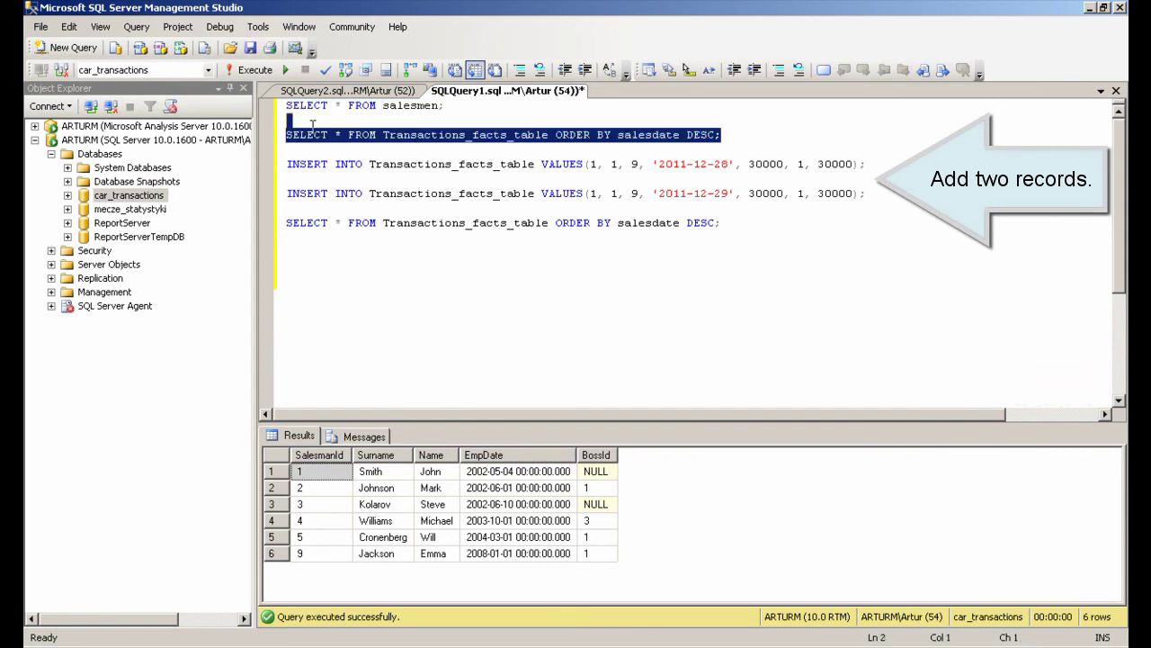
pyautogui.click(247, 73)
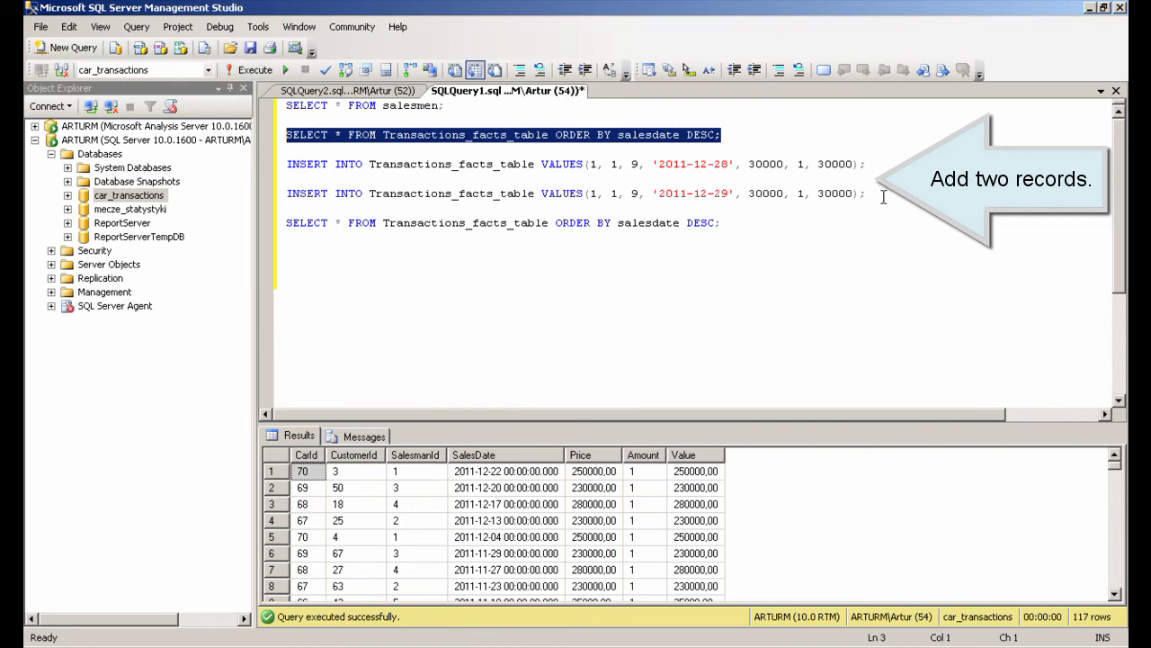
# - Insert the two Transactions_facts_table records dated 2011-12-28 and 2011-12-29, and list the table again by descending salesdate
pyautogui.moveTo(886, 196); pyautogui.dragTo(215, 164)
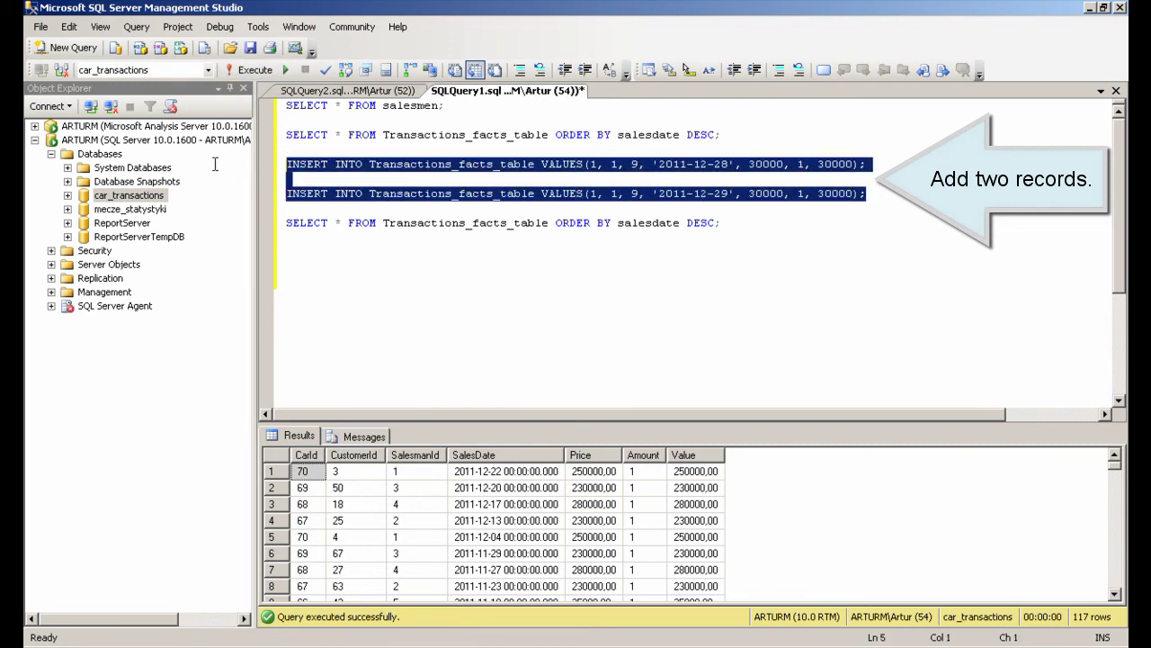
pyautogui.click(239, 70)
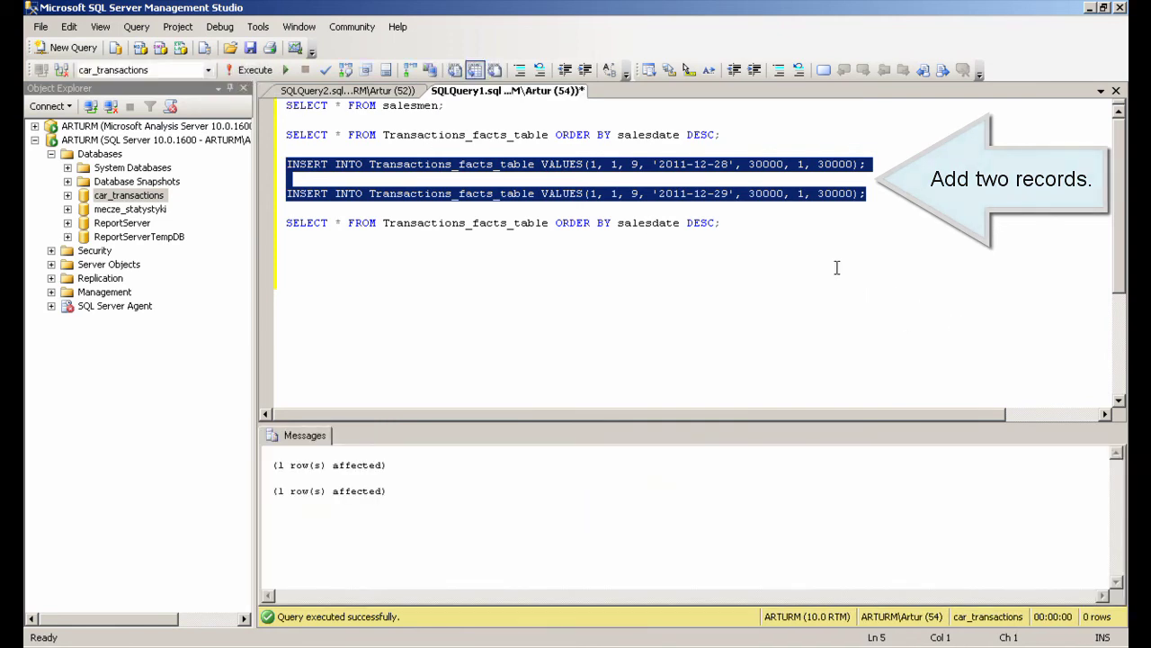
pyautogui.moveTo(720, 223); pyautogui.dragTo(270, 223)
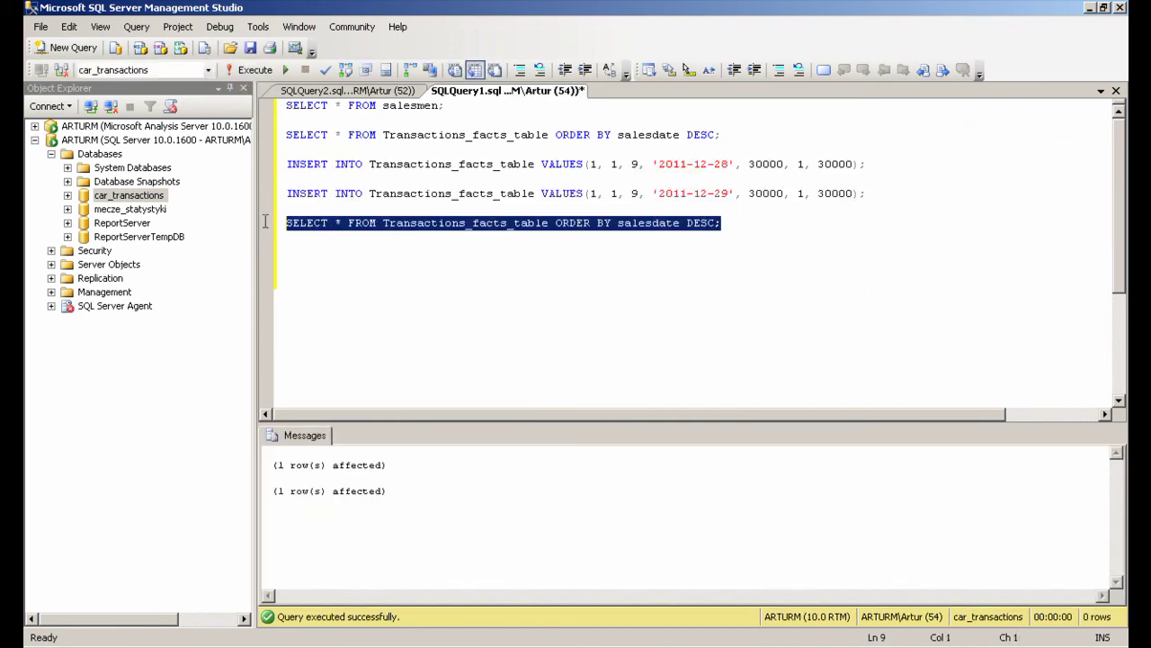
pyautogui.click(235, 69)
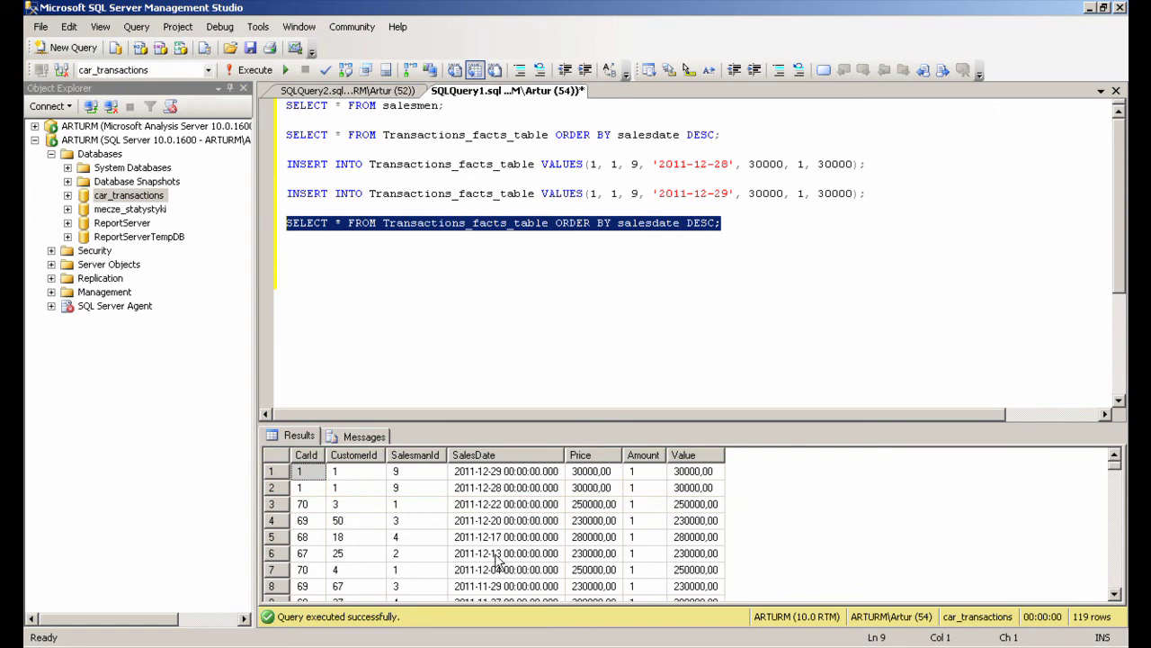
# - Switch to Visual Studio, set the Car Transactions cube's processing option to Process Incremental and open its configuration
pyautogui.hotkey('alt', 'Tab')
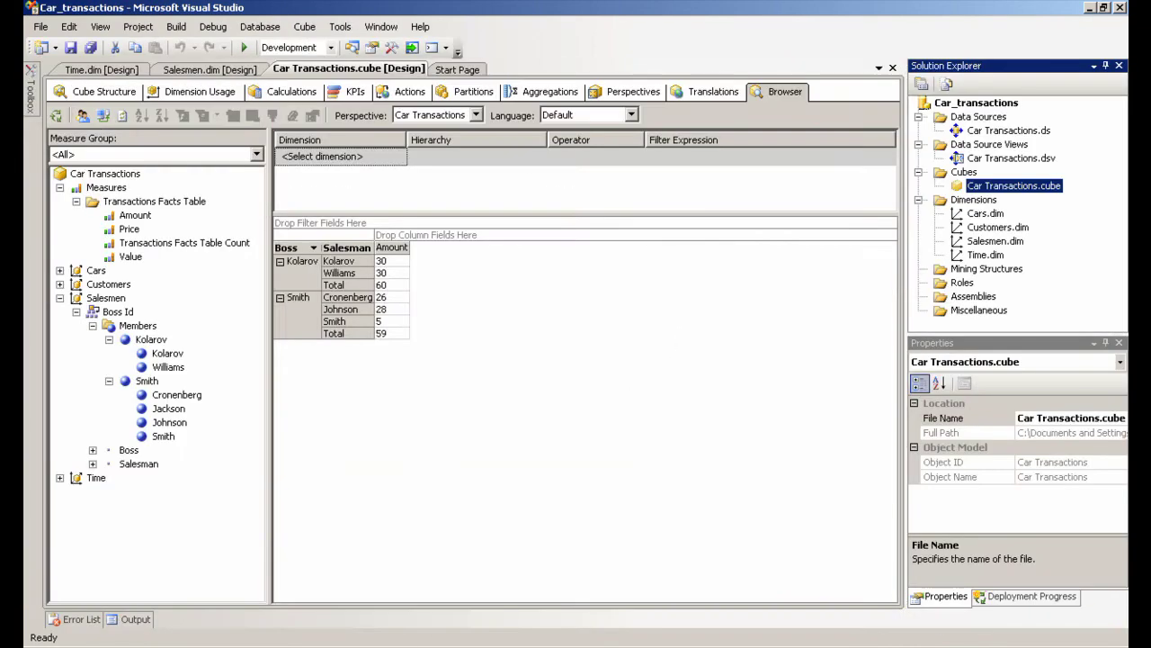
pyautogui.rightClick(997, 189)
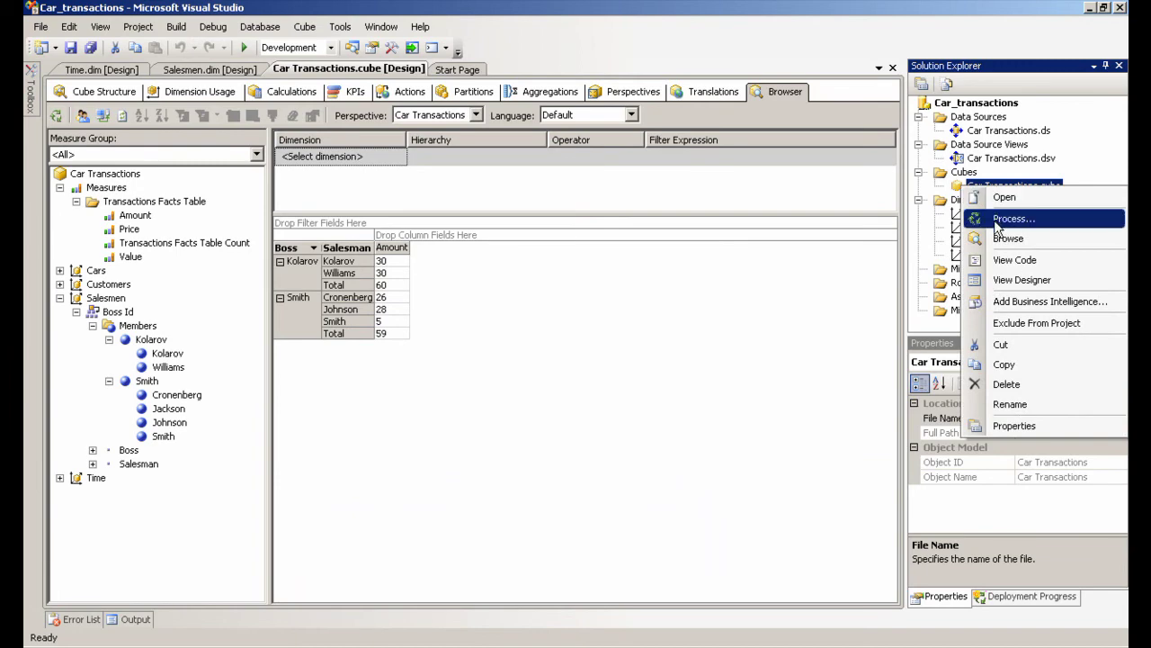
pyautogui.click(996, 225)
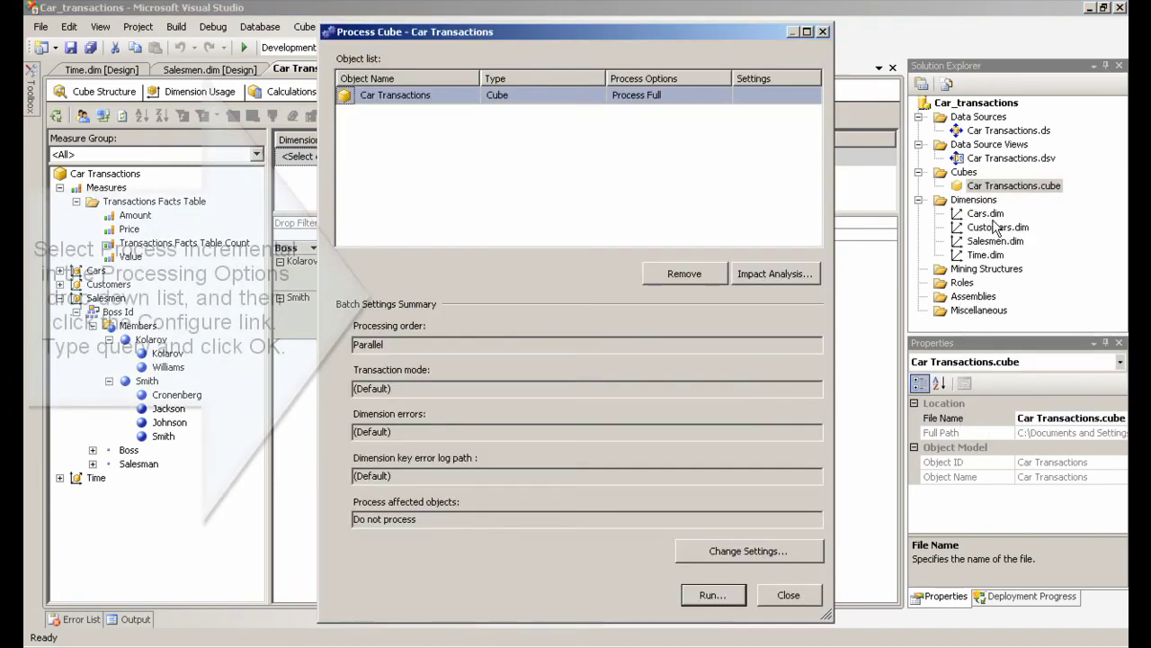
pyautogui.click(672, 100)
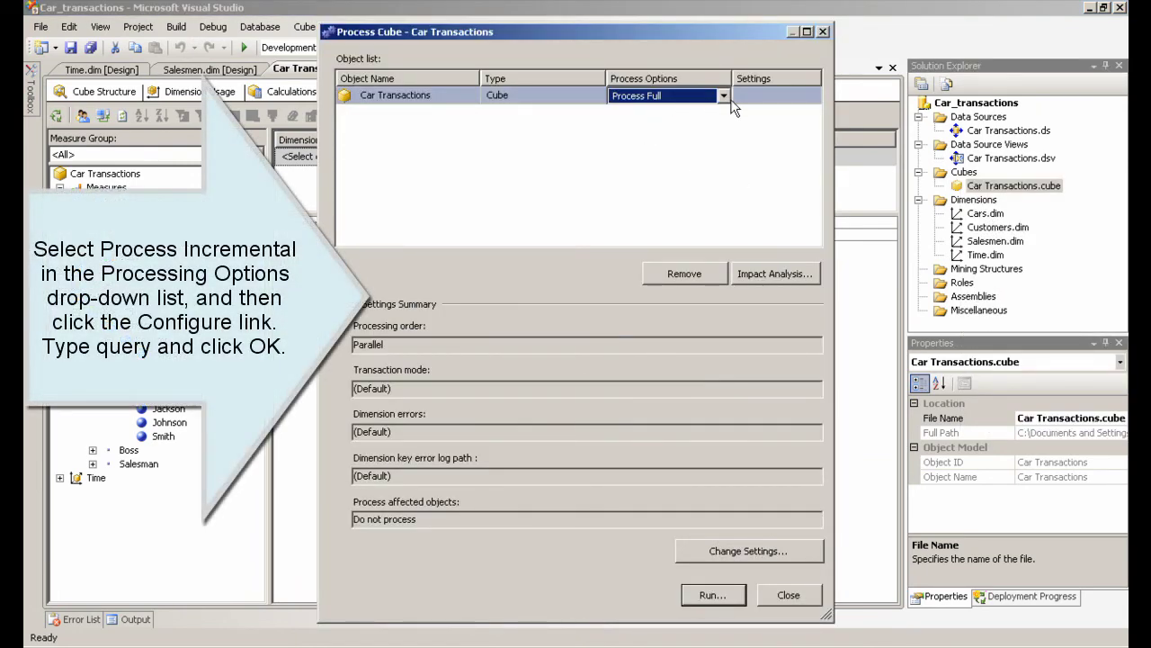
pyautogui.click(725, 96)
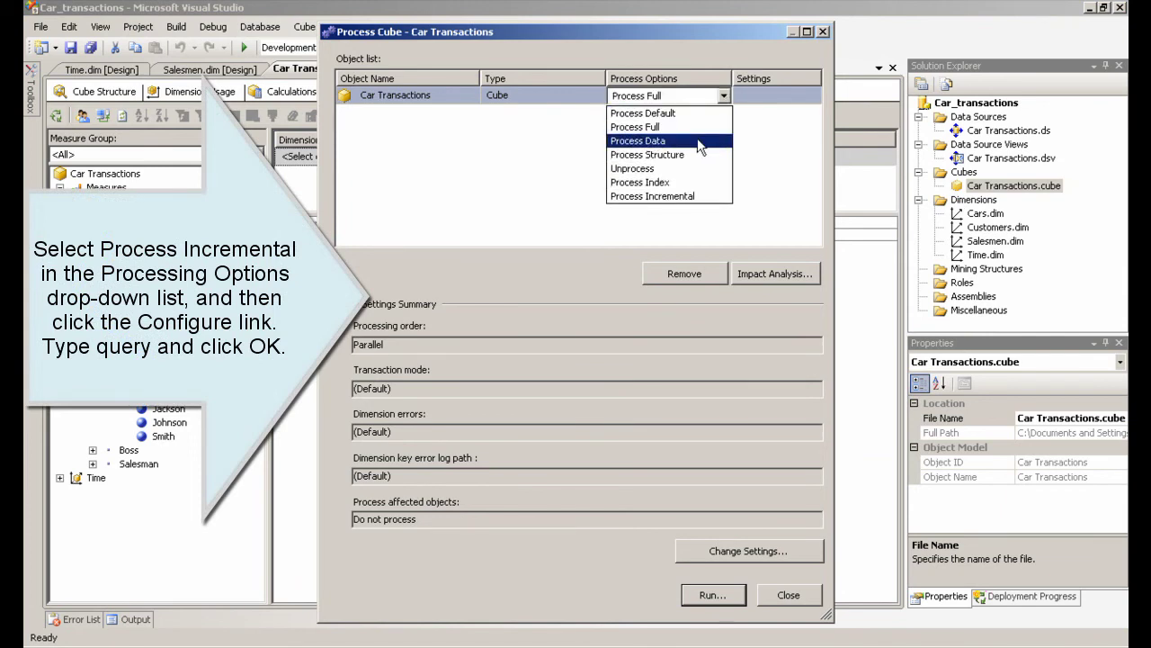
pyautogui.click(684, 196)
pyautogui.click(752, 97)
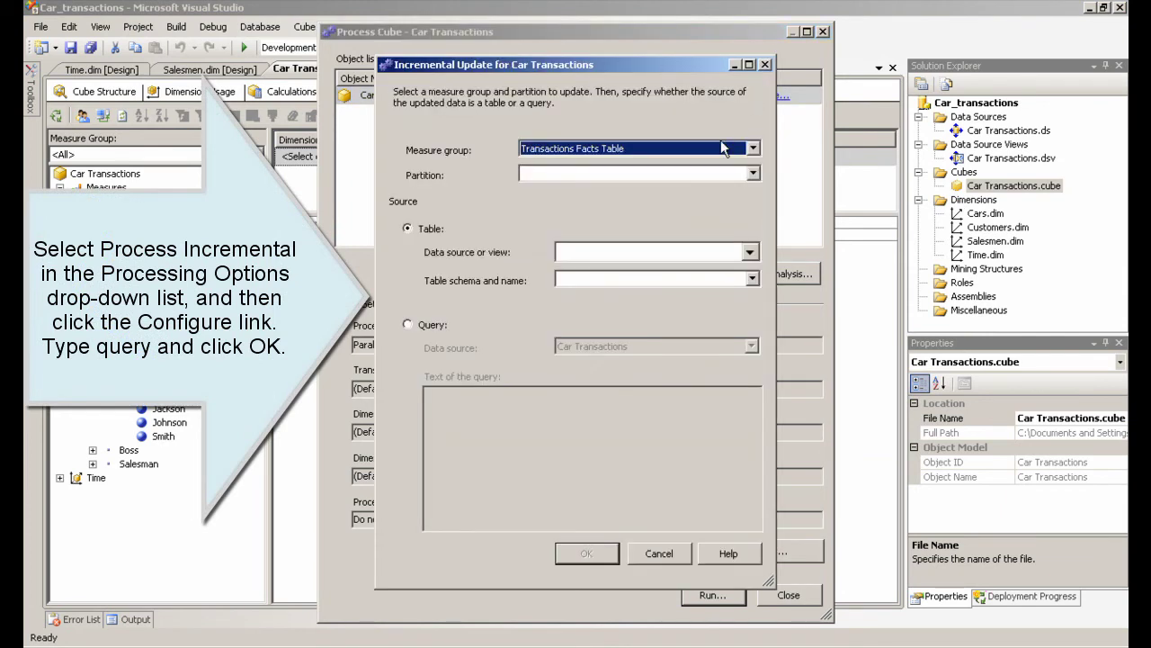
# - Choose the Transactions Facts Table 2011 partition for the incremental update and use a query as its source
pyautogui.click(677, 173)
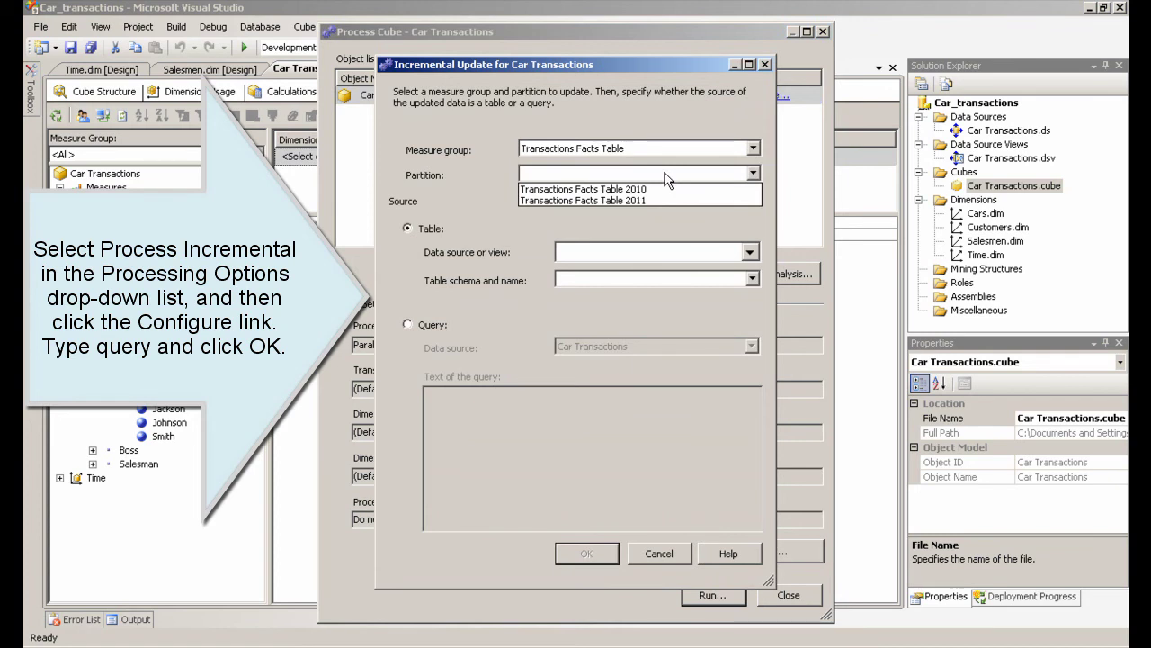
pyautogui.click(643, 200)
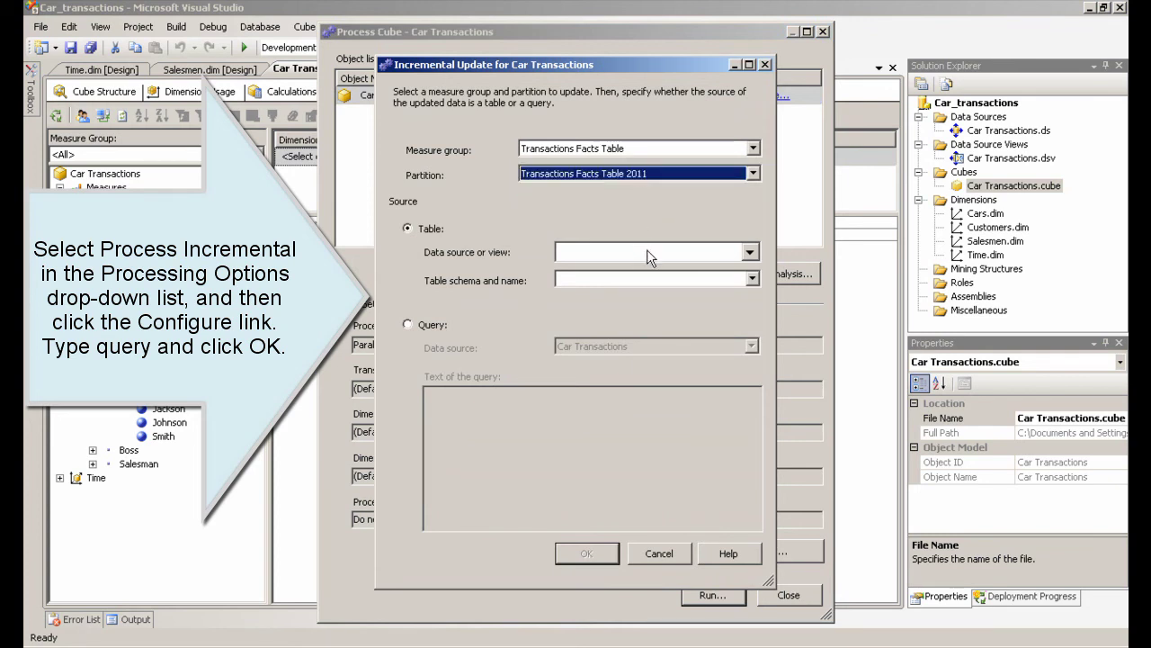
pyautogui.click(409, 324)
# - Enter the source query "select * from transactions_facts_table where salesdate > '2011-12-27'" and accept the incremental update settings
pyautogui.click(435, 398)
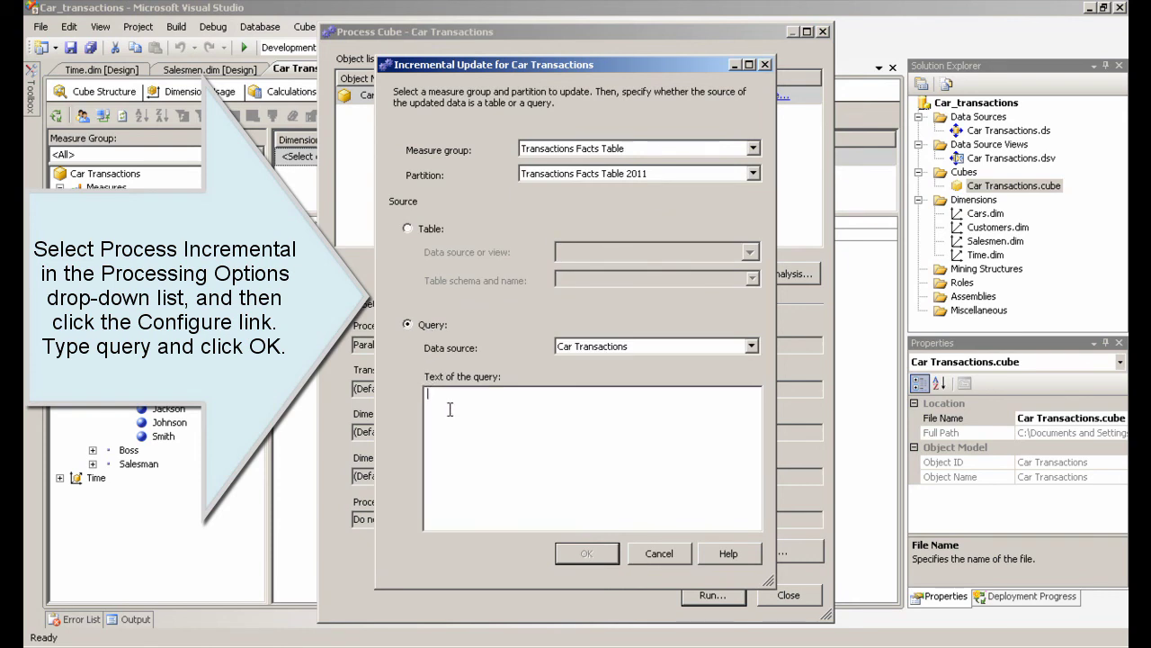
pyautogui.write('select *')
pyautogui.write('from transa')
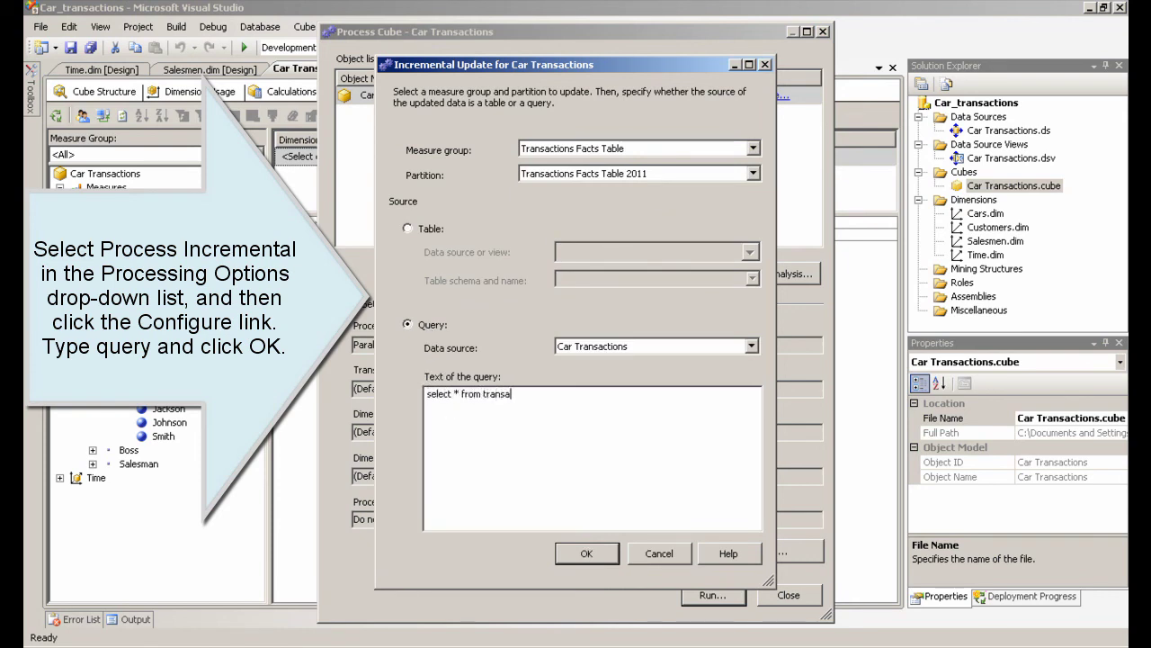
pyautogui.write('ctions_facts_tab')
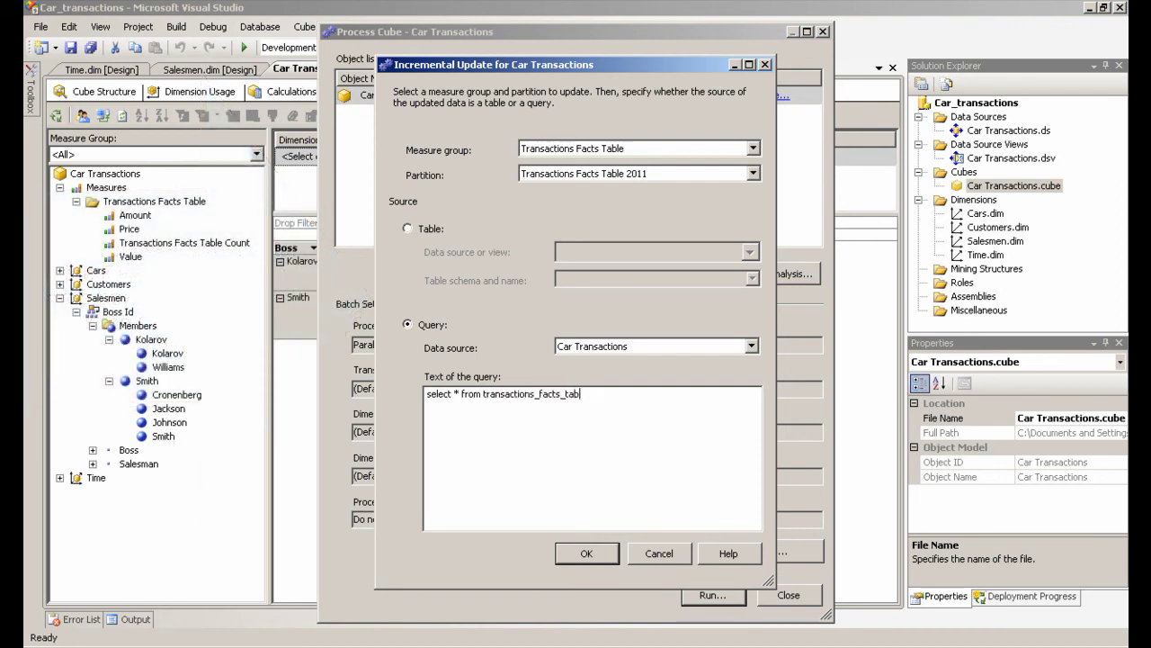
pyautogui.write('le where salesdate')
pyautogui.write(" > '")
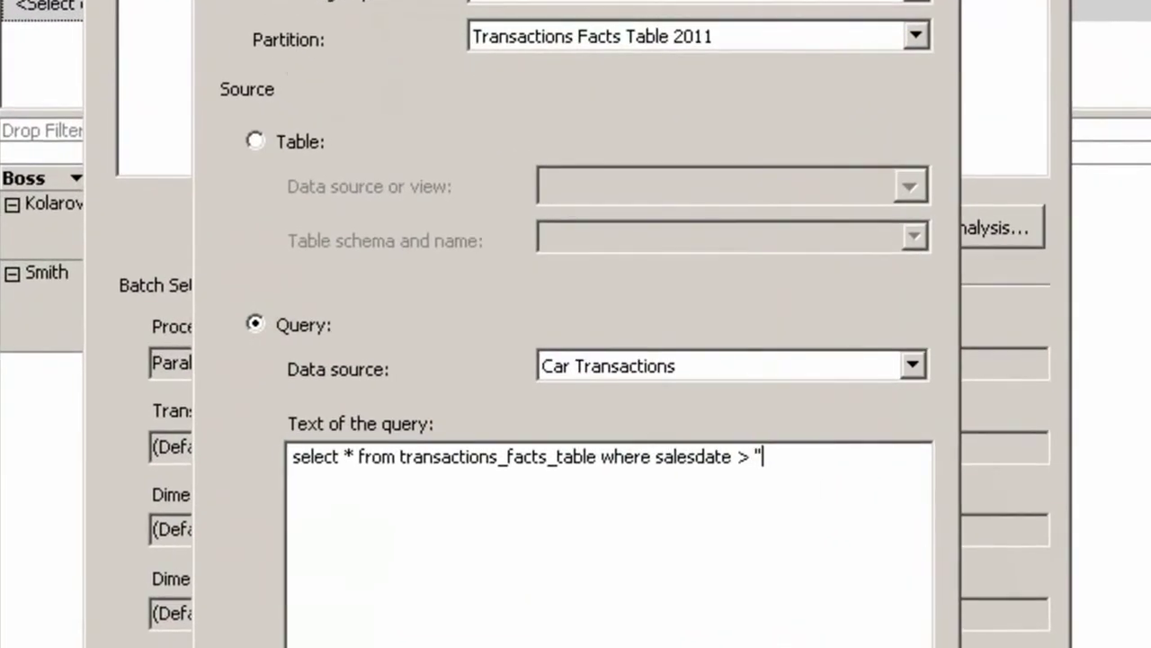
pyautogui.write('2011-12-27')
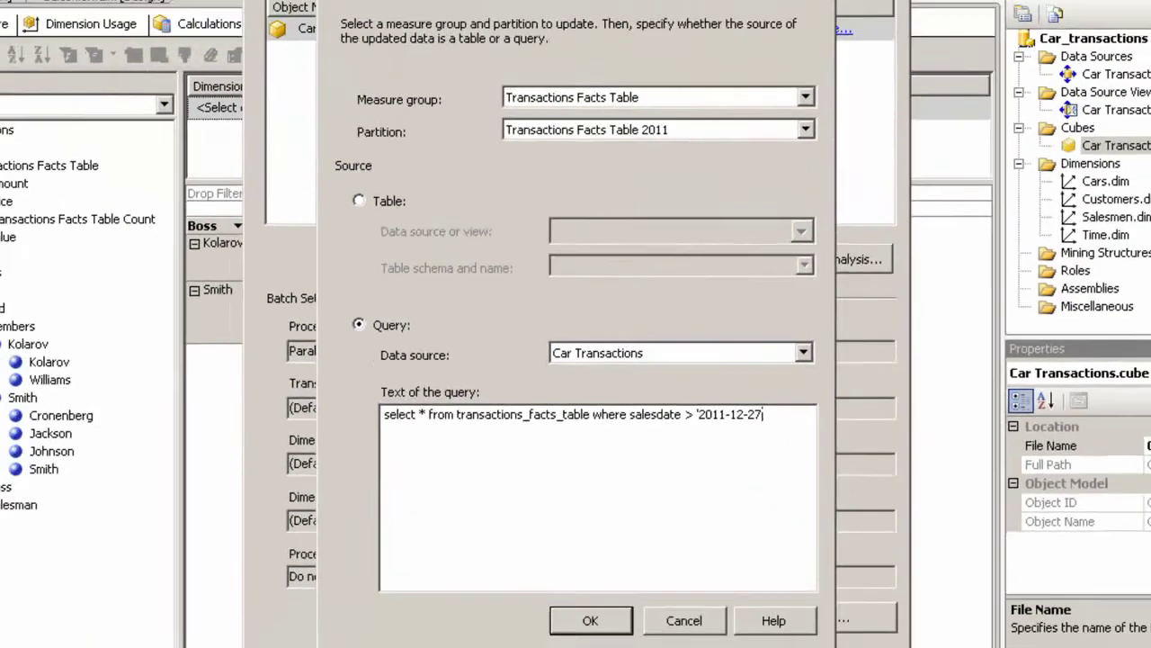
pyautogui.write("'")
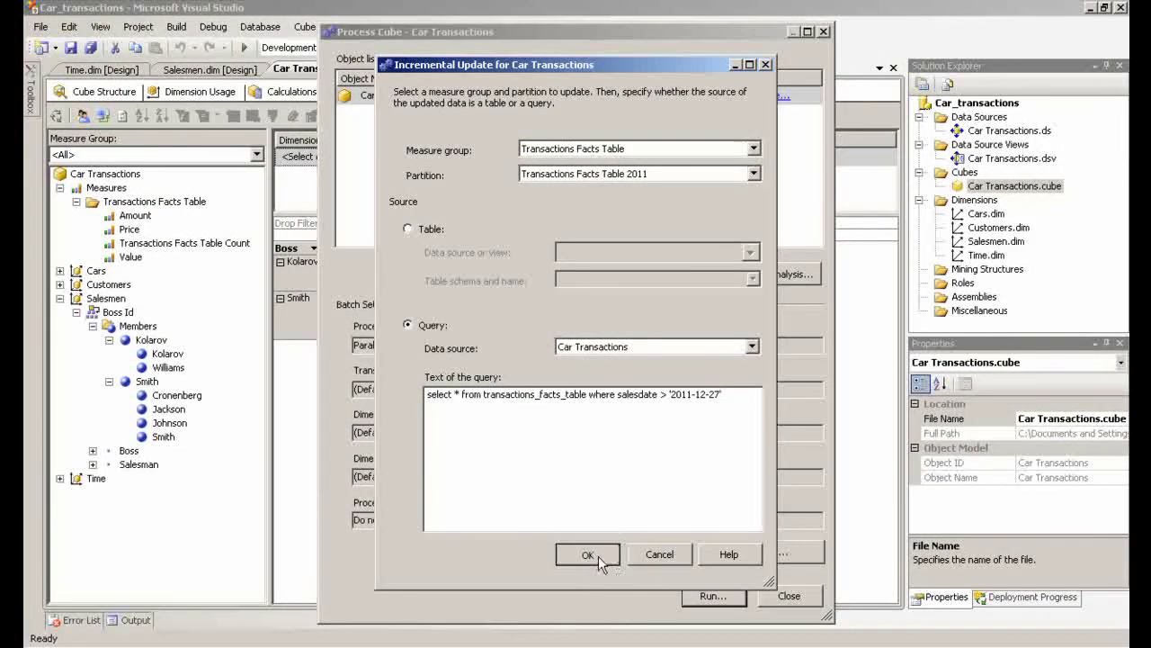
pyautogui.click(587, 555)
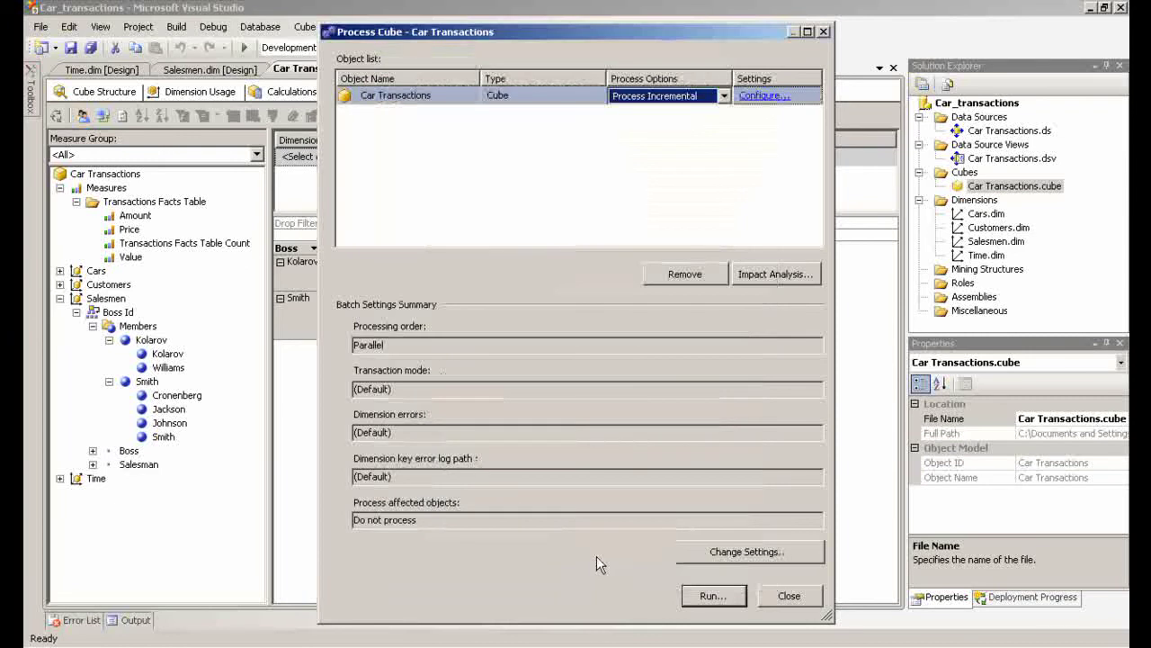
# - Run the incremental processing of the Car Transactions cube, close the processing dialogs and reconnect the cube browser
pyautogui.click(707, 597)
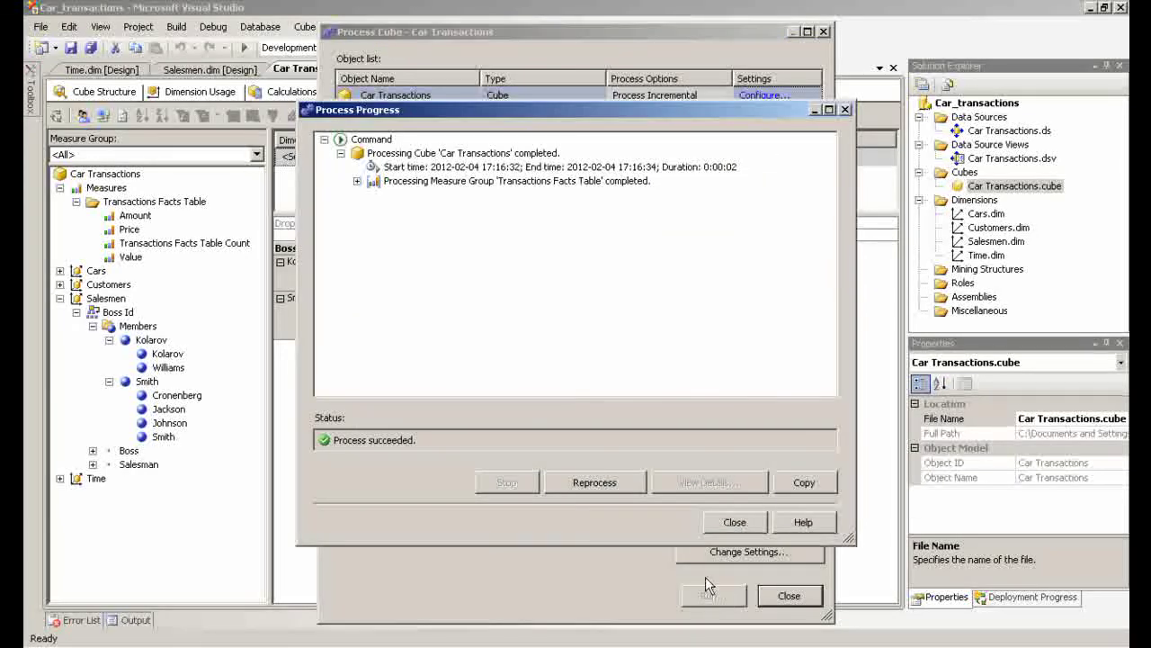
pyautogui.click(732, 522)
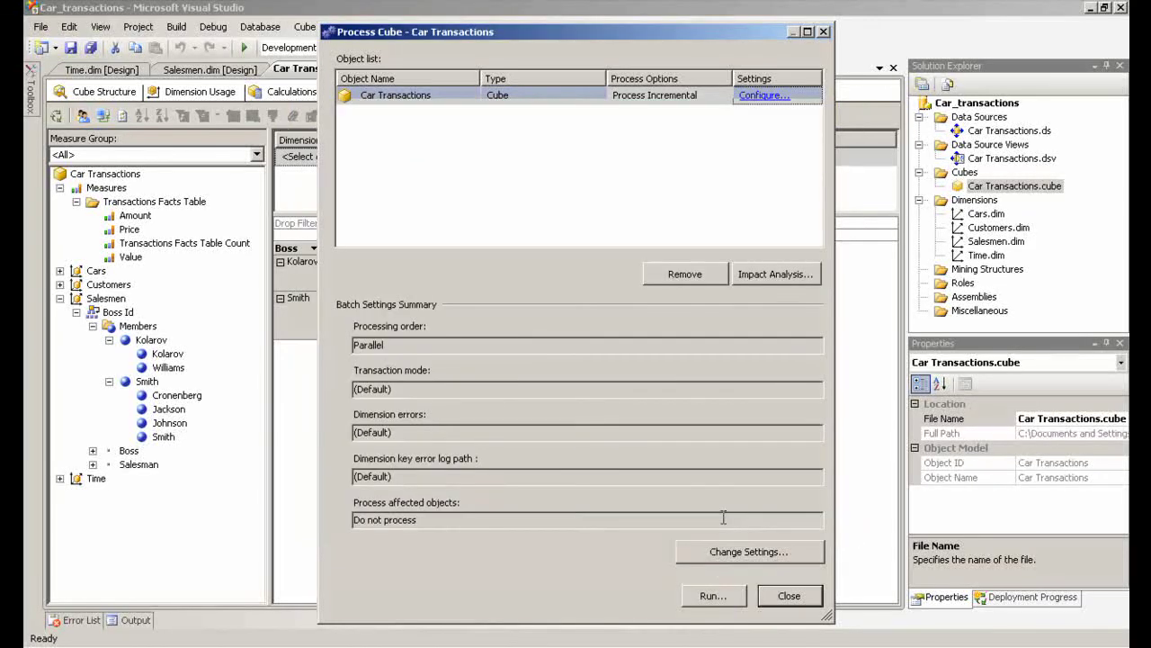
pyautogui.click(790, 595)
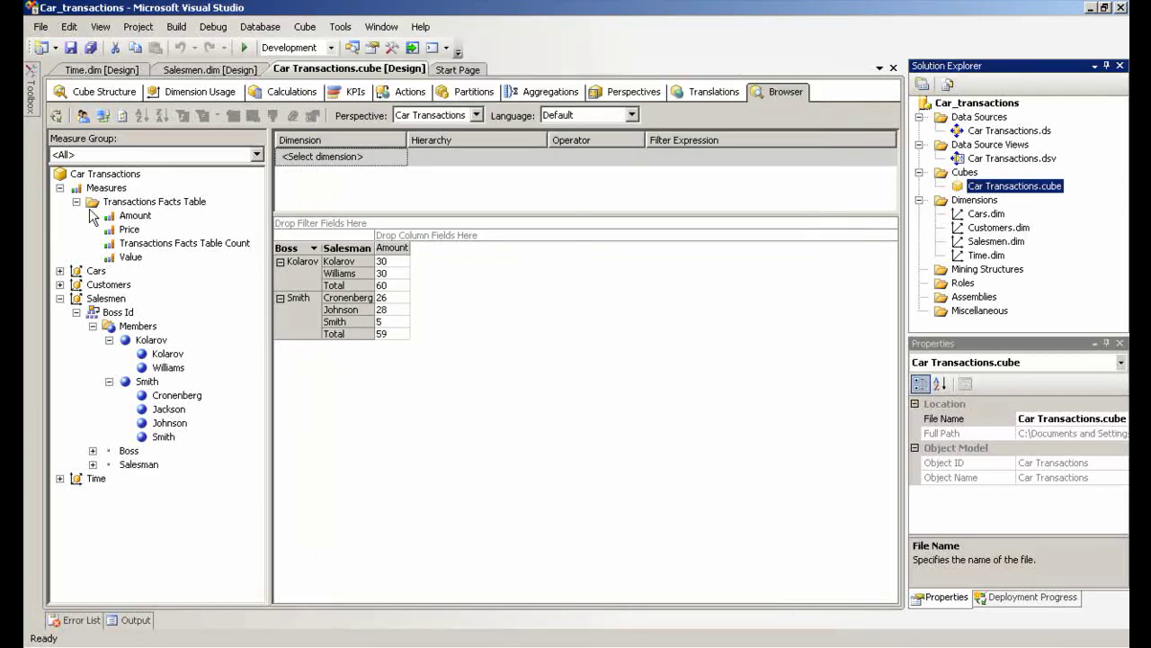
pyautogui.click(101, 117)
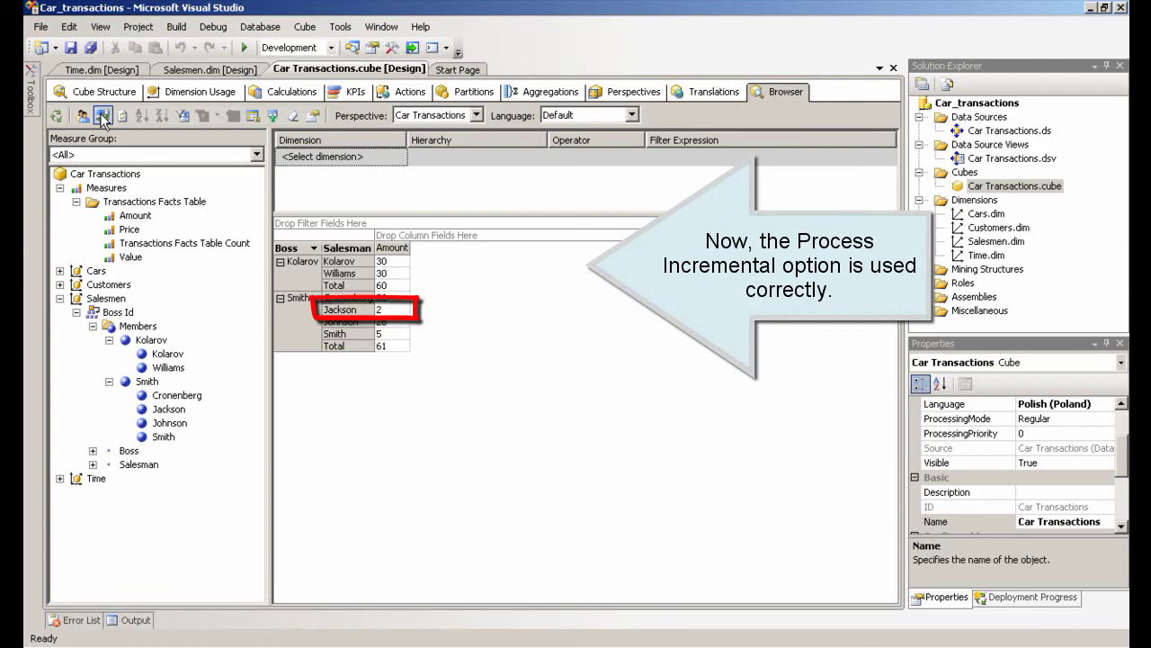